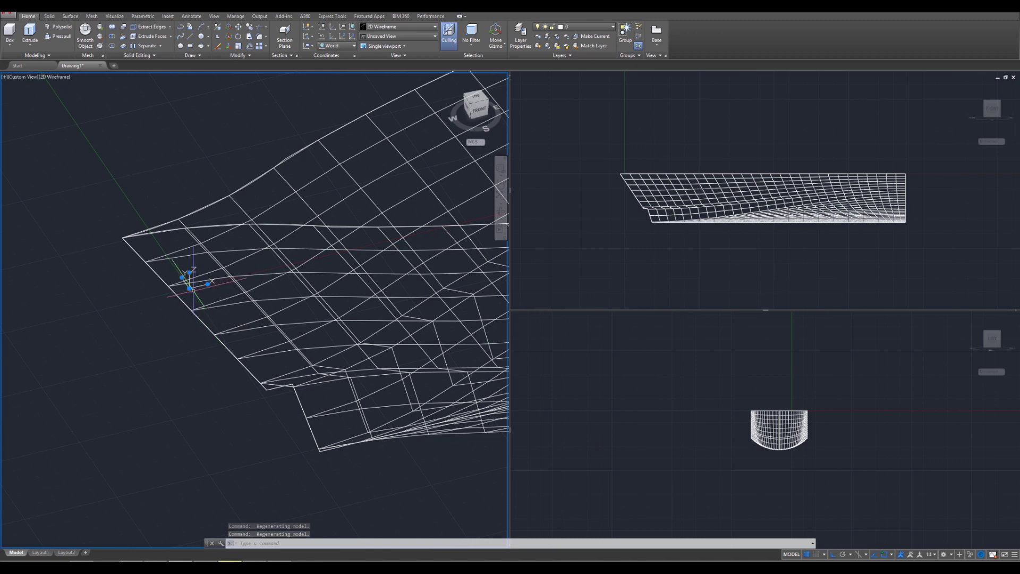
Move the UCS origin to the hull's upper bow tip, aligning it with the mesh there
{"action": "mouse_move", "coordinate": [189, 289]}
{"action": "left_click", "coordinate": [216, 298]}
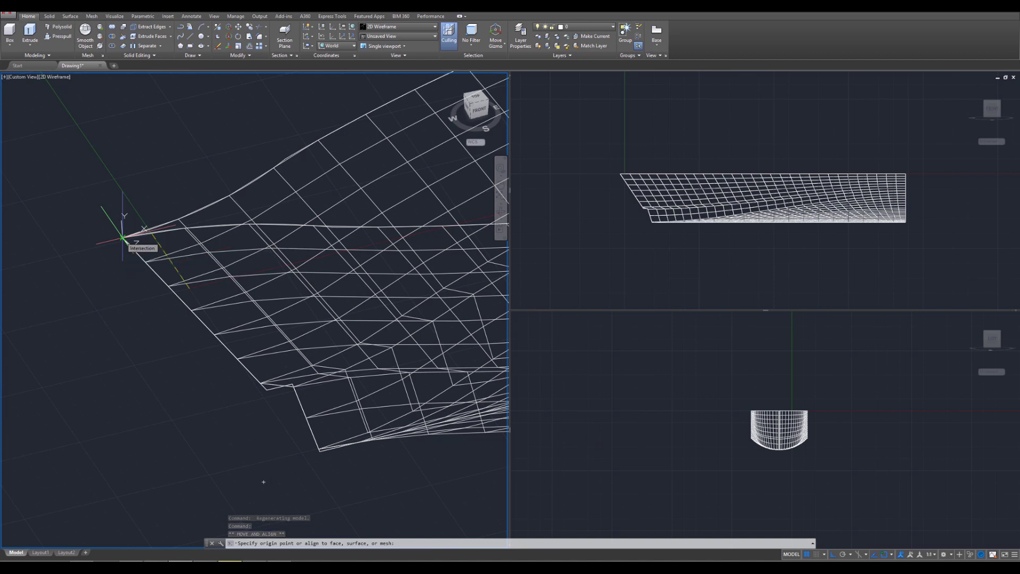
{"action": "left_click", "coordinate": [123, 237]}
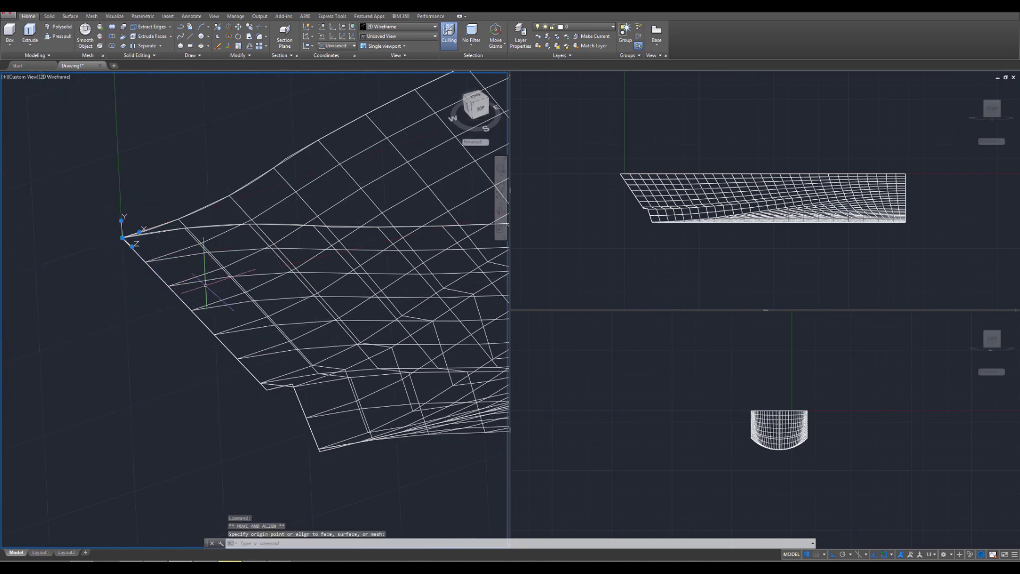
Redirect the UCS Y axis from the bow tip toward the bottom centre of the hull's stern edge
{"action": "middle_click_drag", "start_coordinate": [206, 285], "coordinate": [127, 303]}
{"action": "scroll", "coordinate": [132, 305], "scroll_direction": "down", "scroll_amount": 4}
{"action": "scroll", "coordinate": [224, 306], "scroll_direction": "down", "scroll_amount": 2}
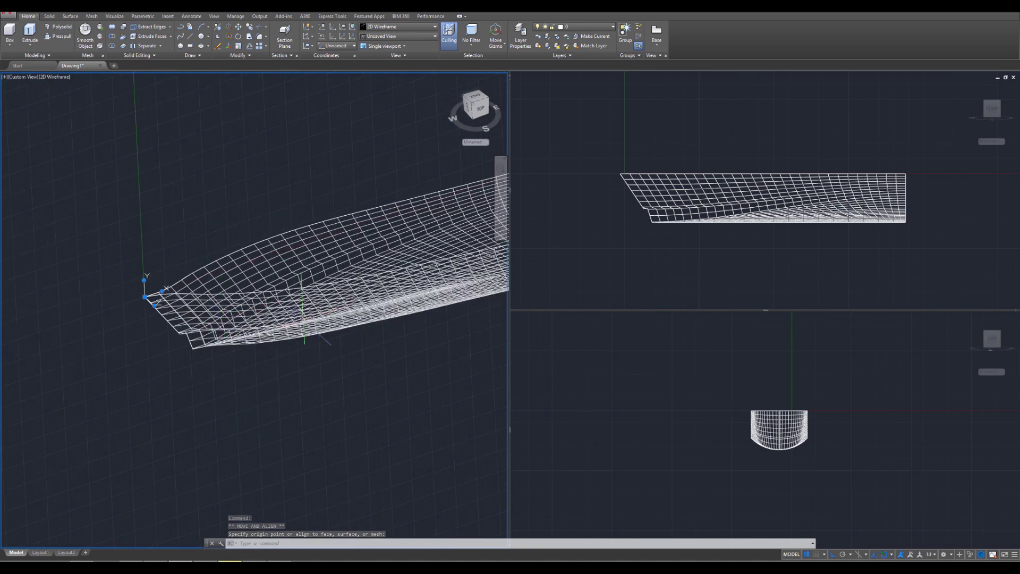
{"action": "middle_click_drag", "start_coordinate": [335, 311], "coordinate": [278, 334]}
{"action": "scroll", "coordinate": [174, 277], "scroll_direction": "up", "scroll_amount": 5}
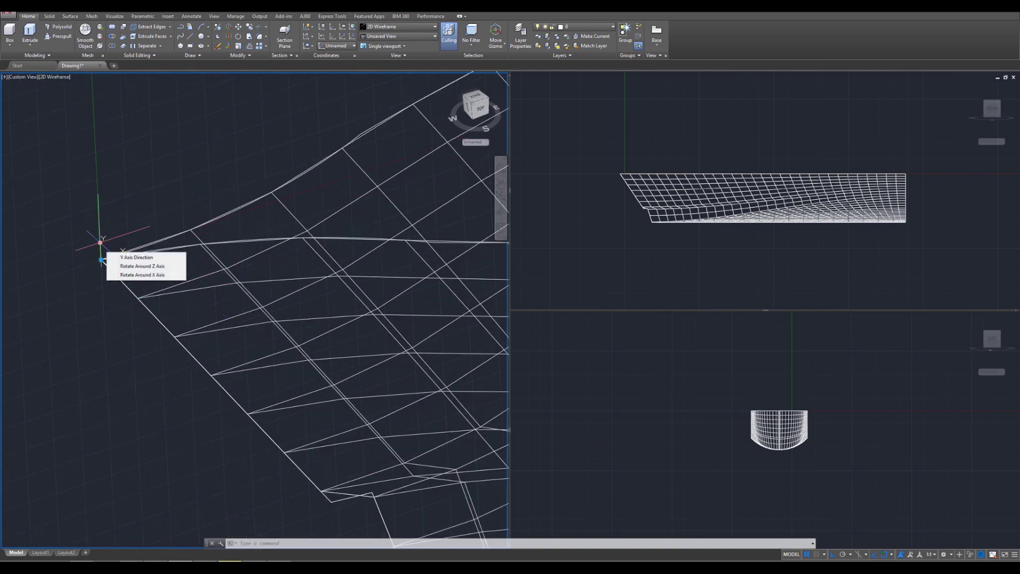
{"action": "left_click", "coordinate": [100, 243]}
{"action": "scroll", "coordinate": [261, 276], "scroll_direction": "down", "scroll_amount": 4}
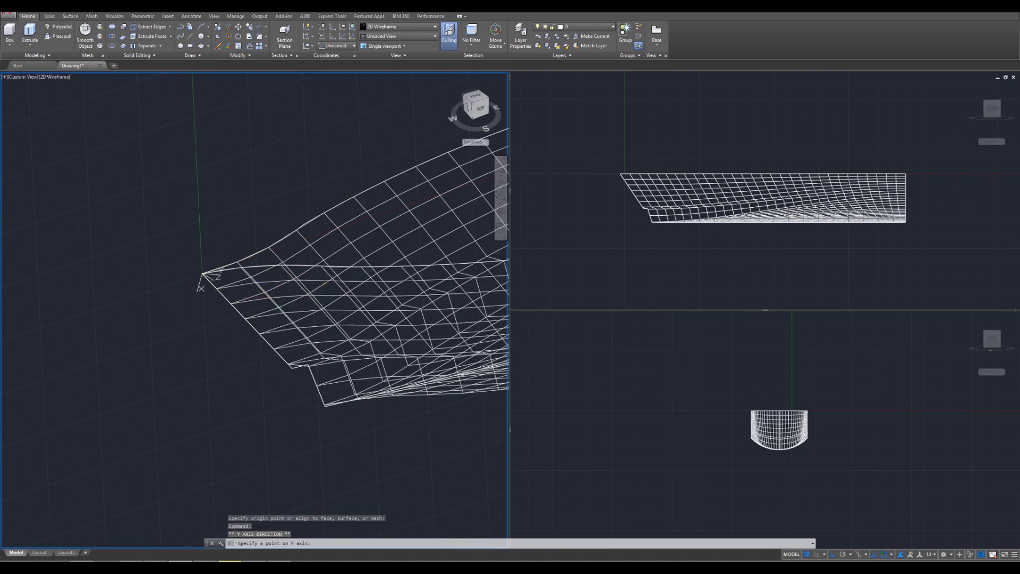
{"action": "scroll", "coordinate": [178, 269], "scroll_direction": "down", "scroll_amount": 2}
{"action": "middle_click_drag", "start_coordinate": [331, 263], "coordinate": [324, 328], "text": "shift"}
{"action": "scroll", "coordinate": [476, 255], "scroll_direction": "up", "scroll_amount": 2}
{"action": "scroll", "coordinate": [364, 228], "scroll_direction": "up", "scroll_amount": 2}
{"action": "scroll", "coordinate": [360, 228], "scroll_direction": "up", "scroll_amount": 2}
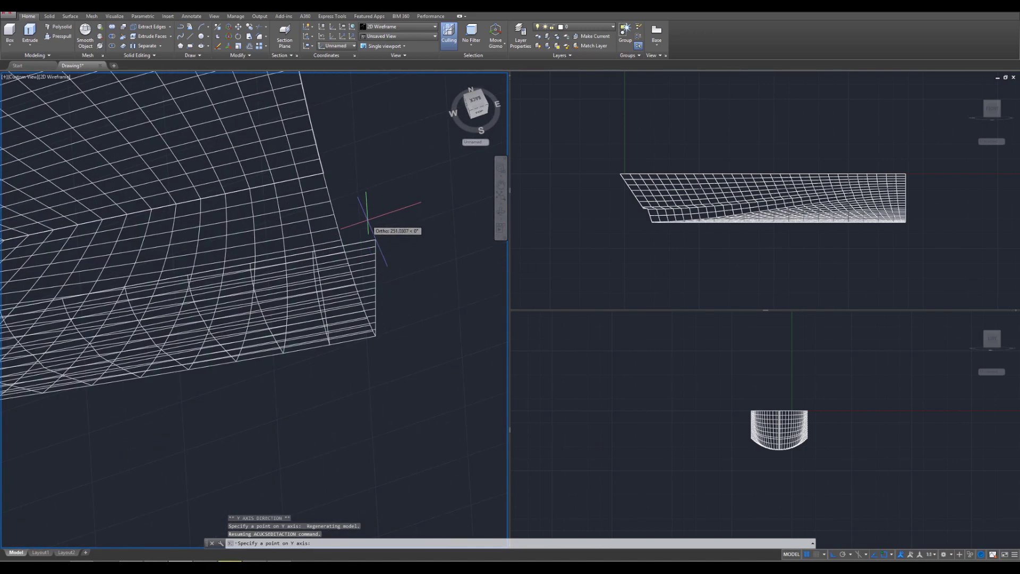
{"action": "scroll", "coordinate": [341, 205], "scroll_direction": "up", "scroll_amount": 5}
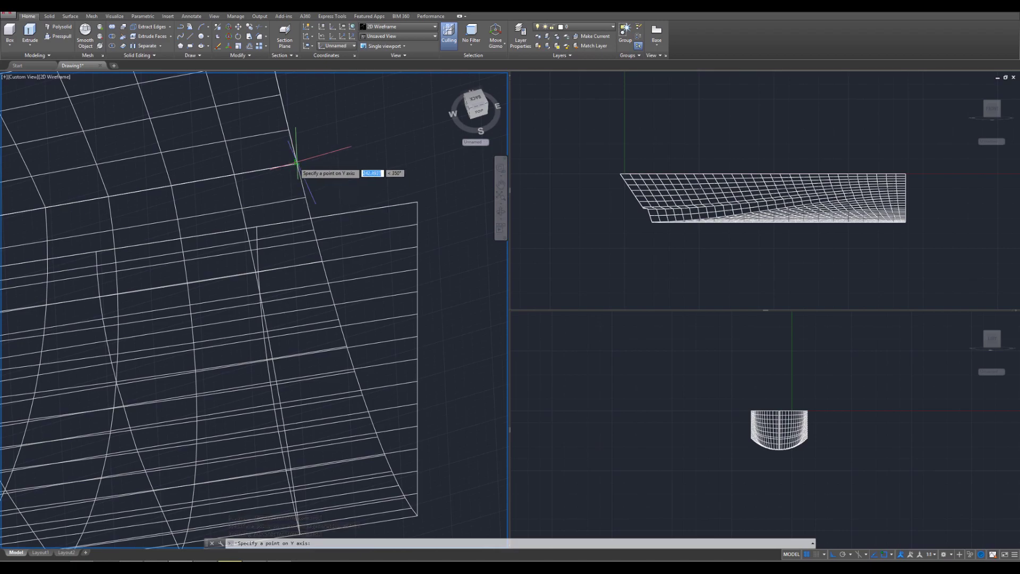
{"action": "middle_click_drag", "start_coordinate": [296, 163], "coordinate": [288, 246], "text": "shift"}
{"action": "scroll", "coordinate": [289, 246], "scroll_direction": "down", "scroll_amount": 6}
{"action": "scroll", "coordinate": [289, 246], "scroll_direction": "down", "scroll_amount": 5}
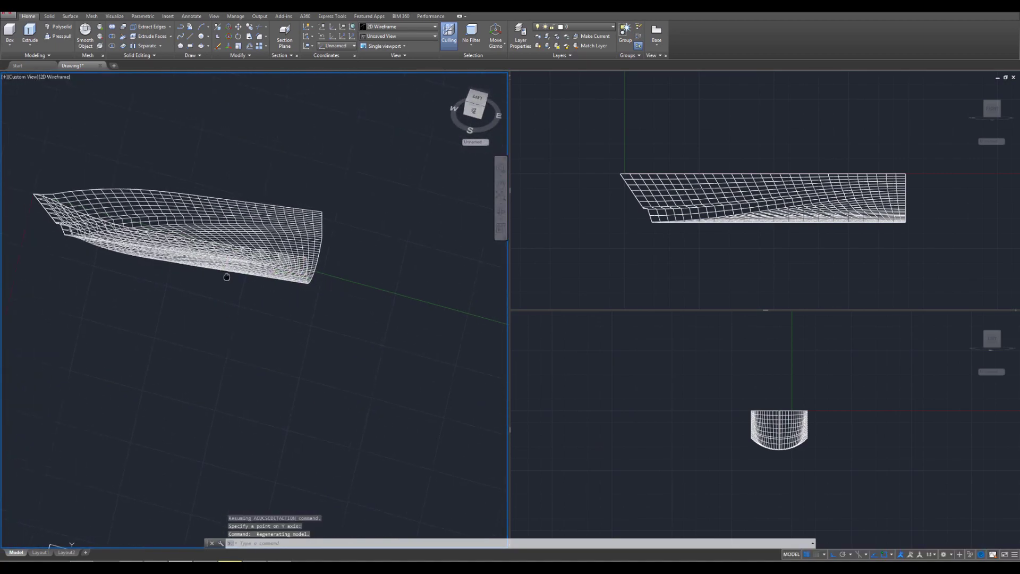
Bring the hull into a flat side profile view and set the current view as the home view
{"action": "scroll", "coordinate": [181, 248], "scroll_direction": "up", "scroll_amount": 8}
{"action": "middle_click_drag", "start_coordinate": [181, 248], "coordinate": [196, 207], "text": "shift"}
{"action": "scroll", "coordinate": [196, 207], "scroll_direction": "up", "scroll_amount": 5}
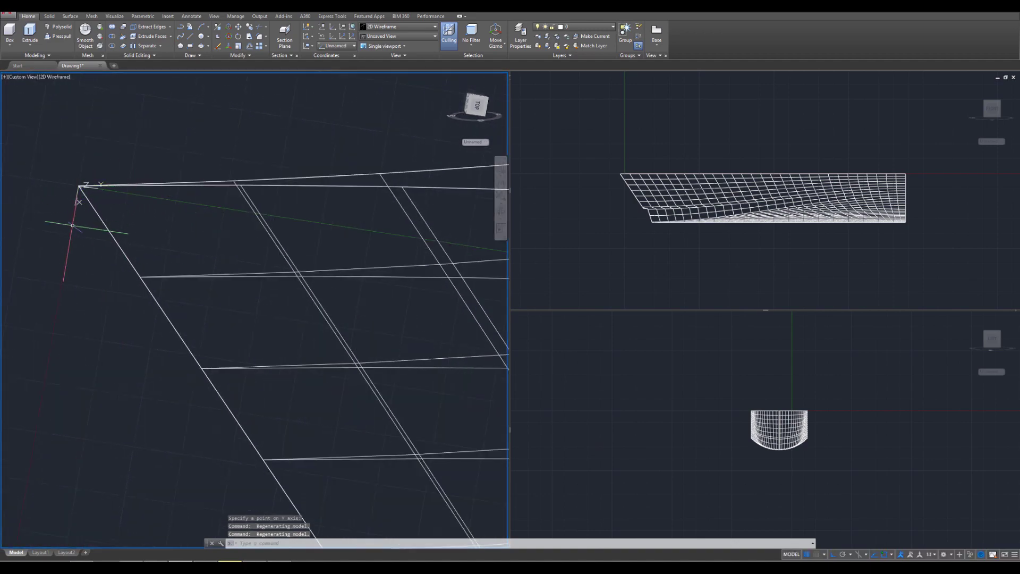
{"action": "scroll", "coordinate": [115, 186], "scroll_direction": "down", "scroll_amount": 8}
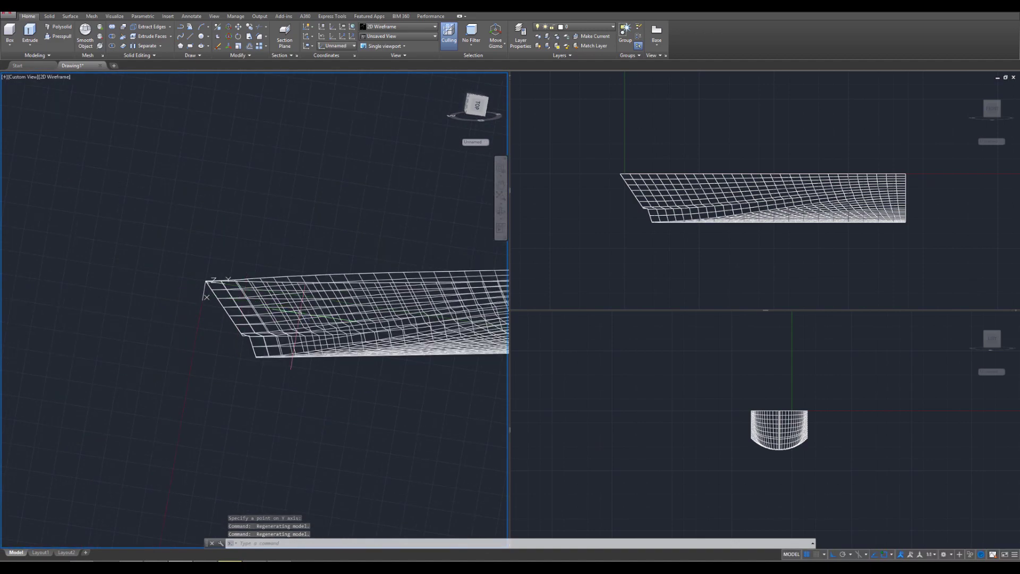
{"action": "middle_click_drag", "start_coordinate": [150, 239], "coordinate": [144, 276]}
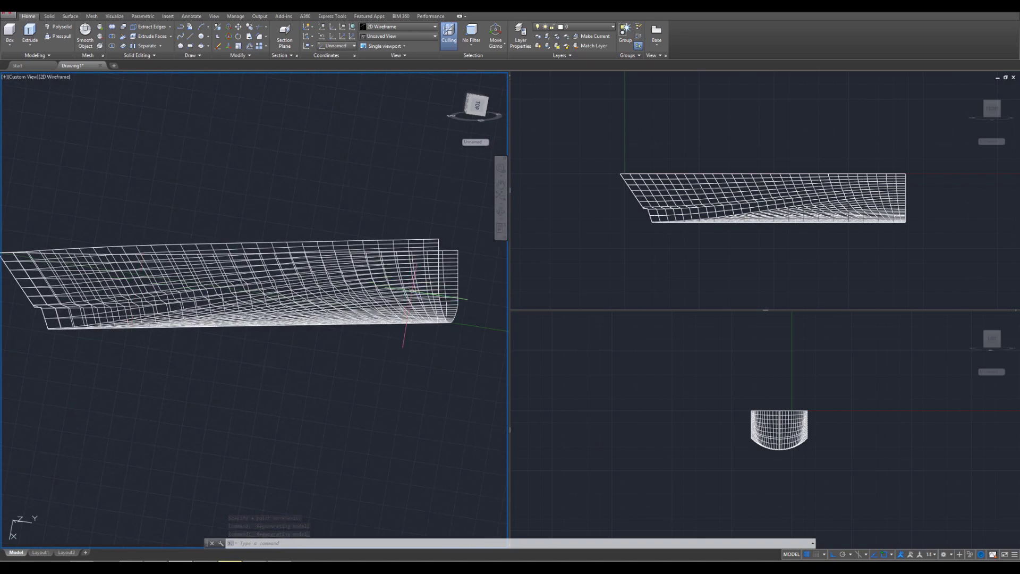
{"action": "middle_click_drag", "start_coordinate": [431, 257], "coordinate": [389, 289], "text": "shift"}
{"action": "scroll", "coordinate": [444, 257], "scroll_direction": "down", "scroll_amount": 3}
{"action": "scroll", "coordinate": [444, 259], "scroll_direction": "up", "scroll_amount": 6}
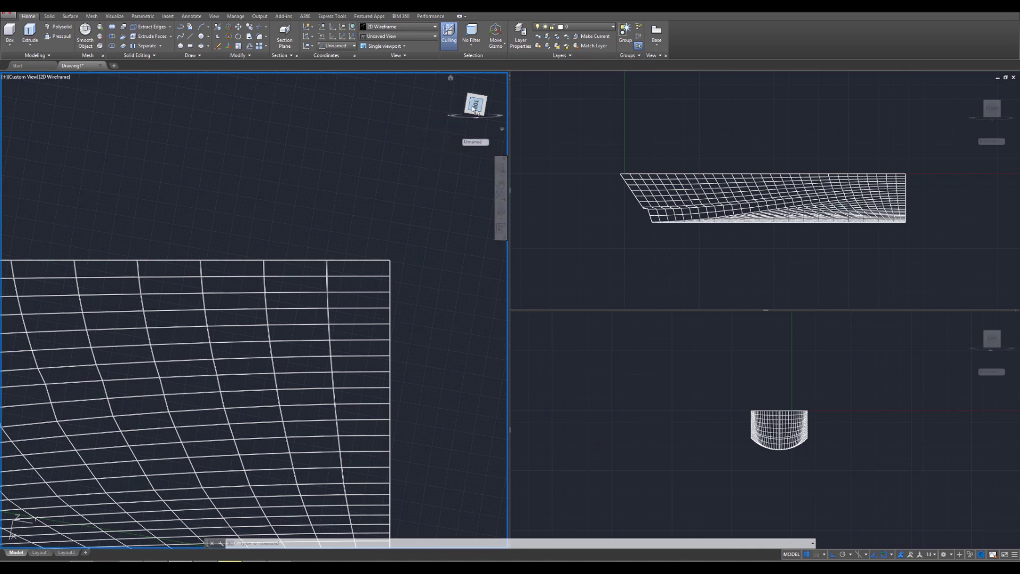
{"action": "right_click", "coordinate": [474, 109]}
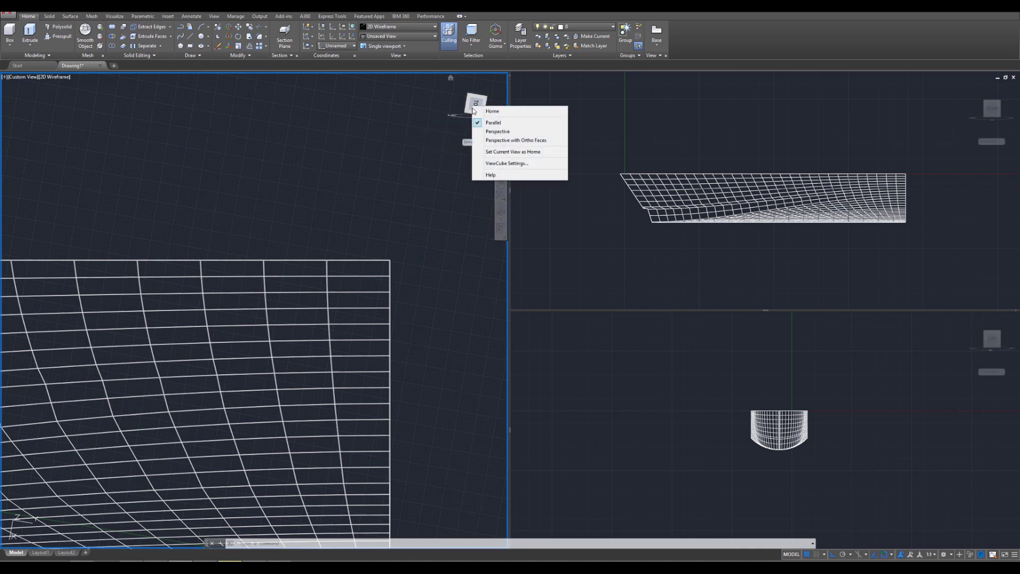
{"action": "left_click", "coordinate": [537, 154]}
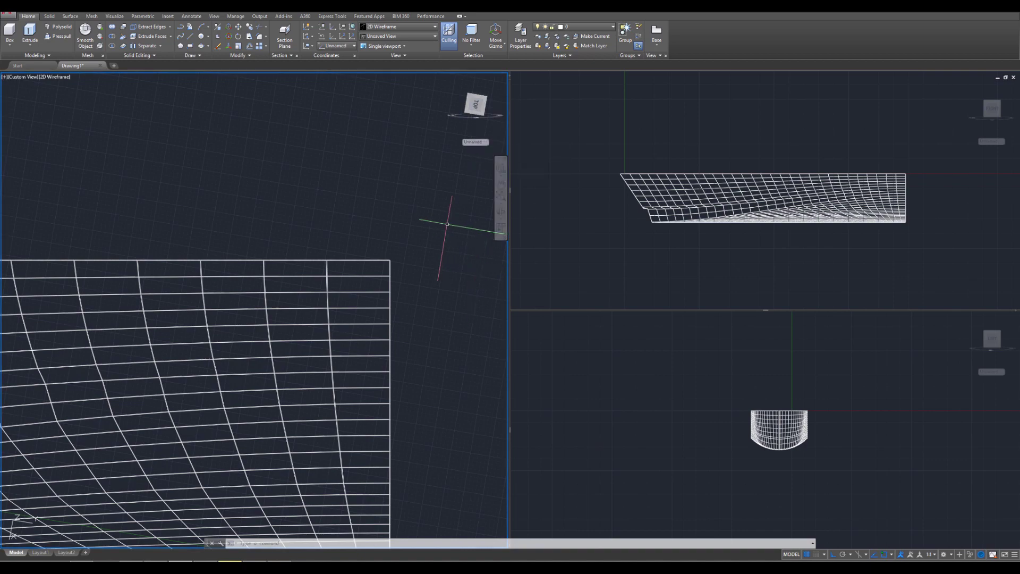
Orbit away from the hull's side profile and restore the saved home view to check it
{"action": "scroll", "coordinate": [376, 278], "scroll_direction": "up", "scroll_amount": 2}
{"action": "scroll", "coordinate": [376, 279], "scroll_direction": "down", "scroll_amount": 4}
{"action": "middle_click_drag", "start_coordinate": [376, 279], "coordinate": [455, 421], "text": "shift"}
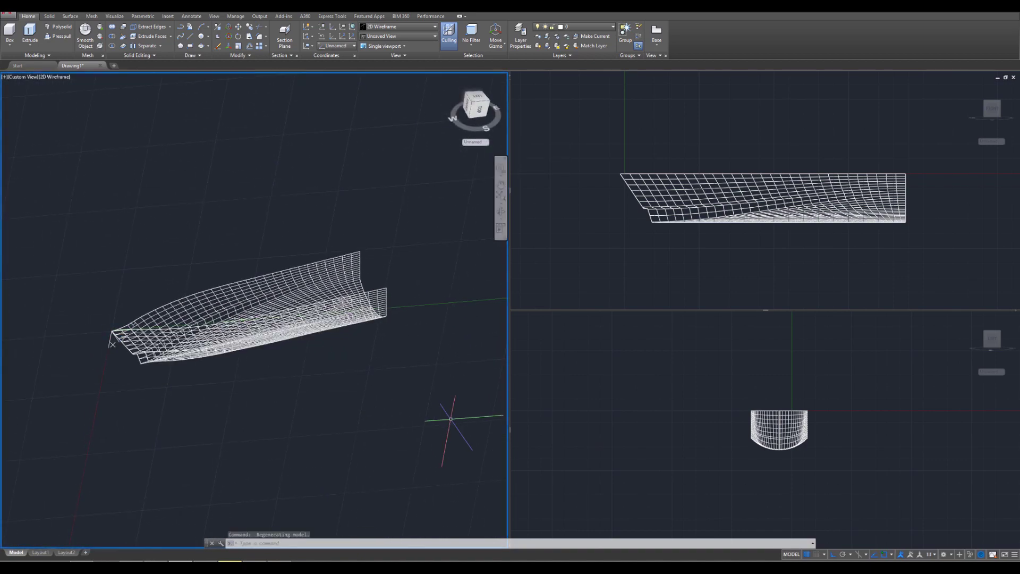
{"action": "left_click", "coordinate": [451, 79]}
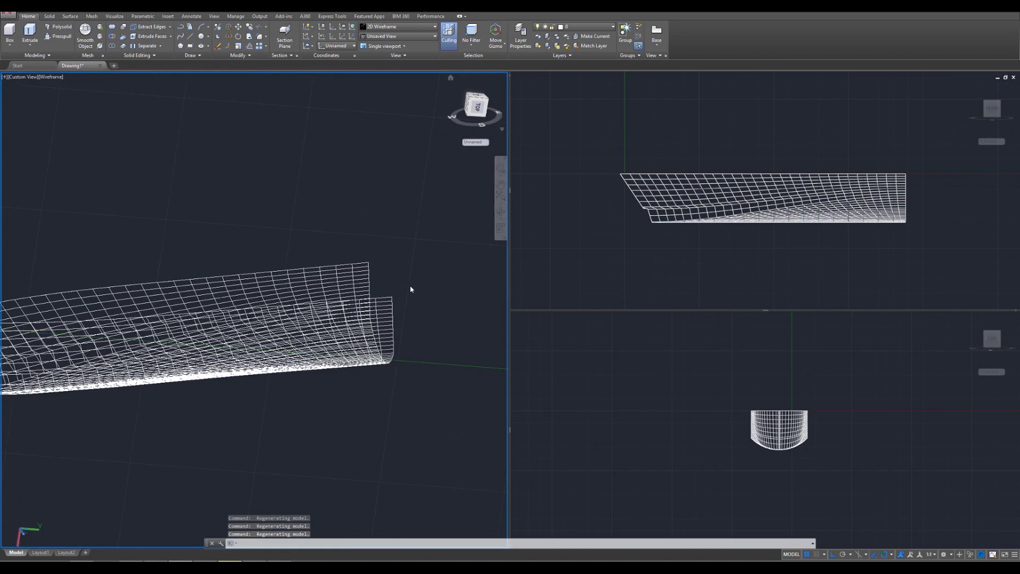
{"action": "scroll", "coordinate": [368, 266], "scroll_direction": "down", "scroll_amount": 5}
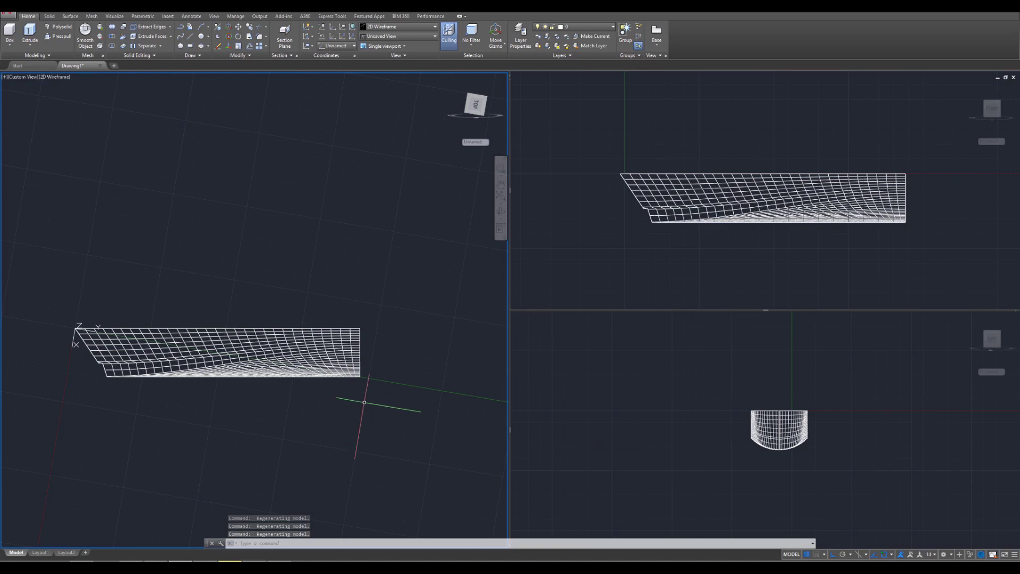
Start a polyline at the bottom centre of the hull's stern edge and restore the home view
{"action": "middle_click_drag", "start_coordinate": [358, 406], "coordinate": [346, 489], "text": "shift"}
{"action": "scroll", "coordinate": [371, 361], "scroll_direction": "up", "scroll_amount": 7}
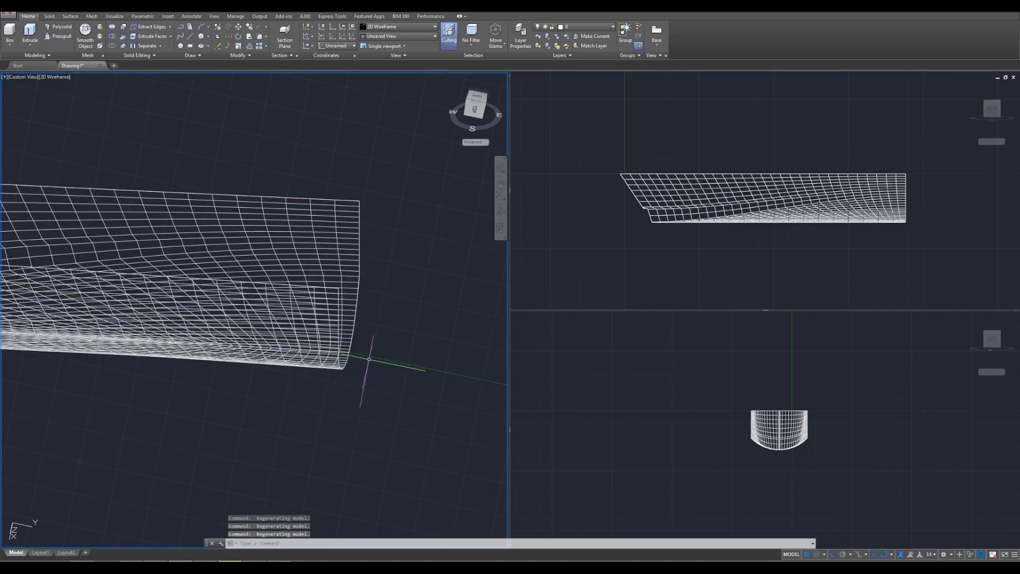
{"action": "middle_click_drag", "start_coordinate": [348, 371], "coordinate": [295, 420], "text": "shift"}
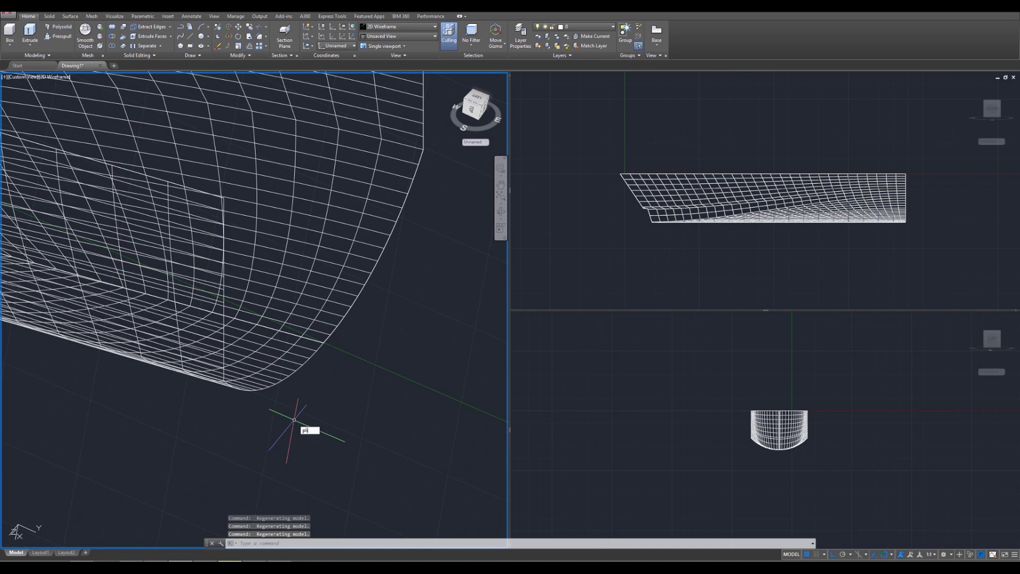
{"action": "key", "text": "Return"}
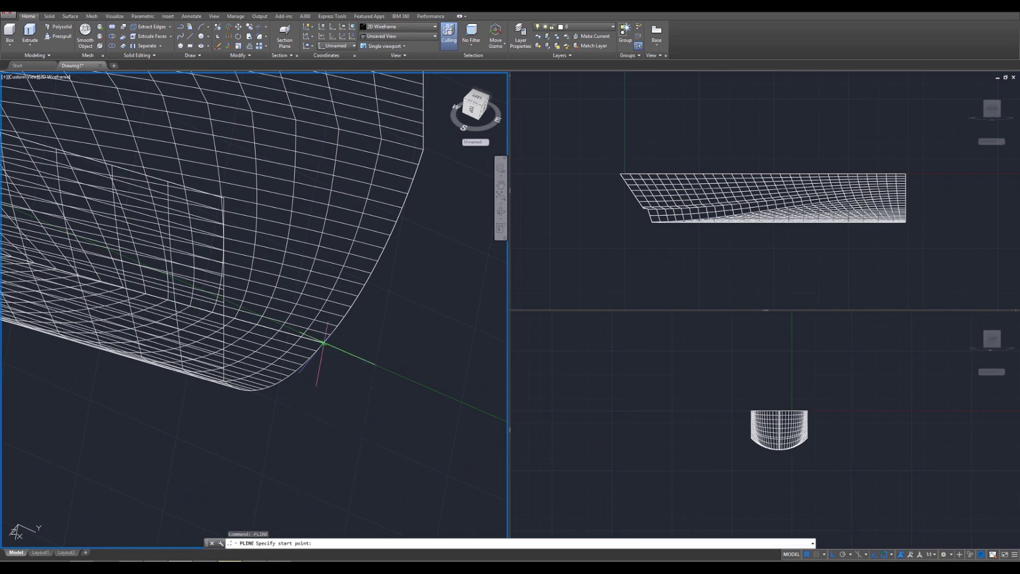
{"action": "left_click", "coordinate": [323, 342]}
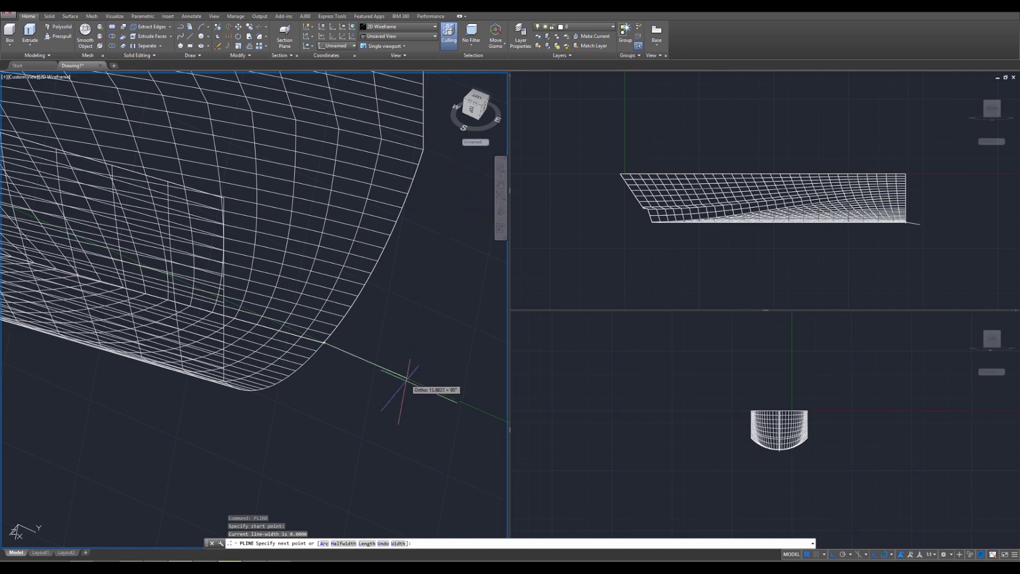
{"action": "left_click", "coordinate": [451, 80]}
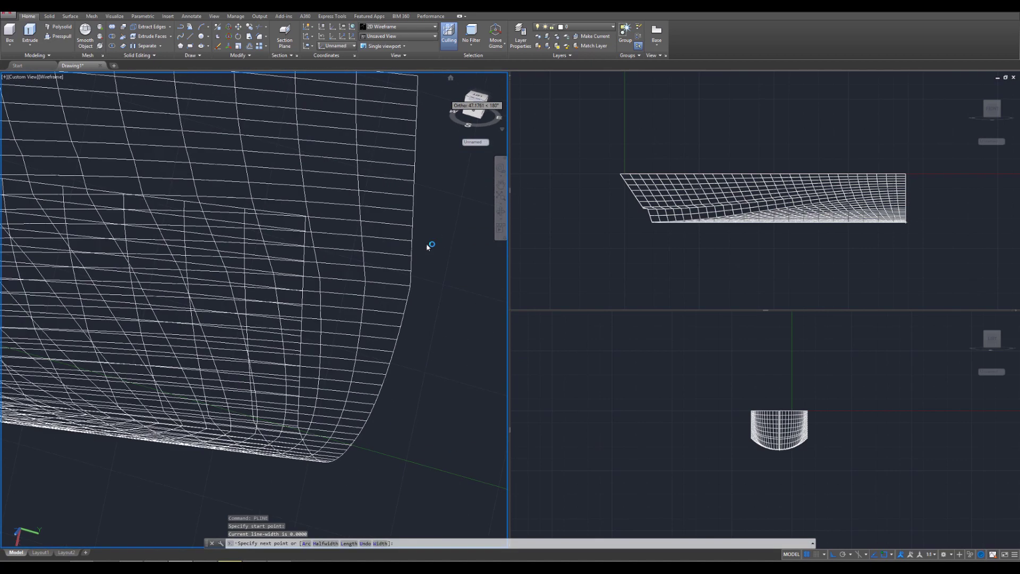
Turn Ortho off and extend the polyline aft along the keel line, then up in two slanted segments joined by a short horizontal ledge
{"action": "middle_click_drag", "start_coordinate": [401, 442], "coordinate": [398, 247]}
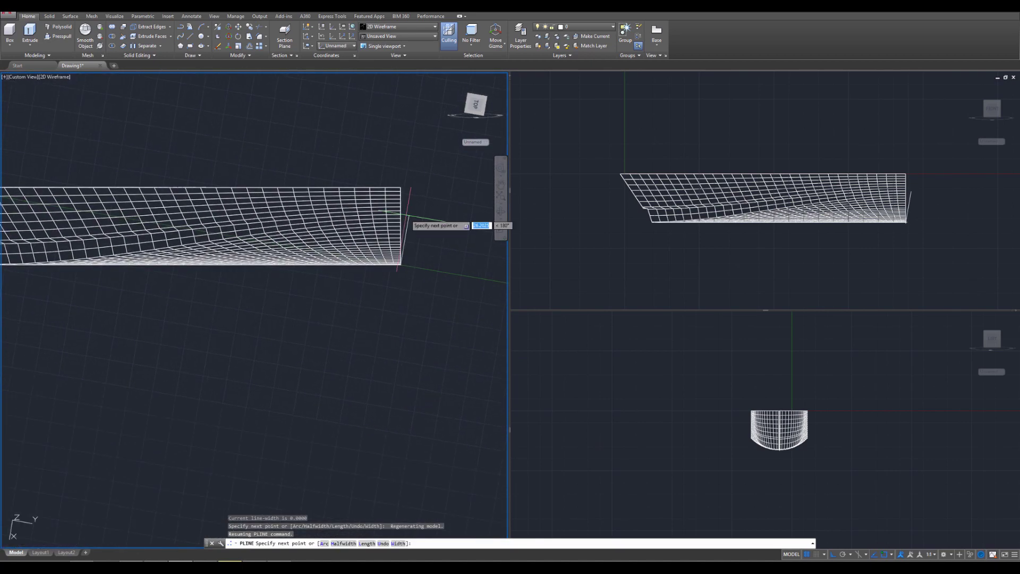
{"action": "middle_click_drag", "start_coordinate": [462, 282], "coordinate": [273, 365]}
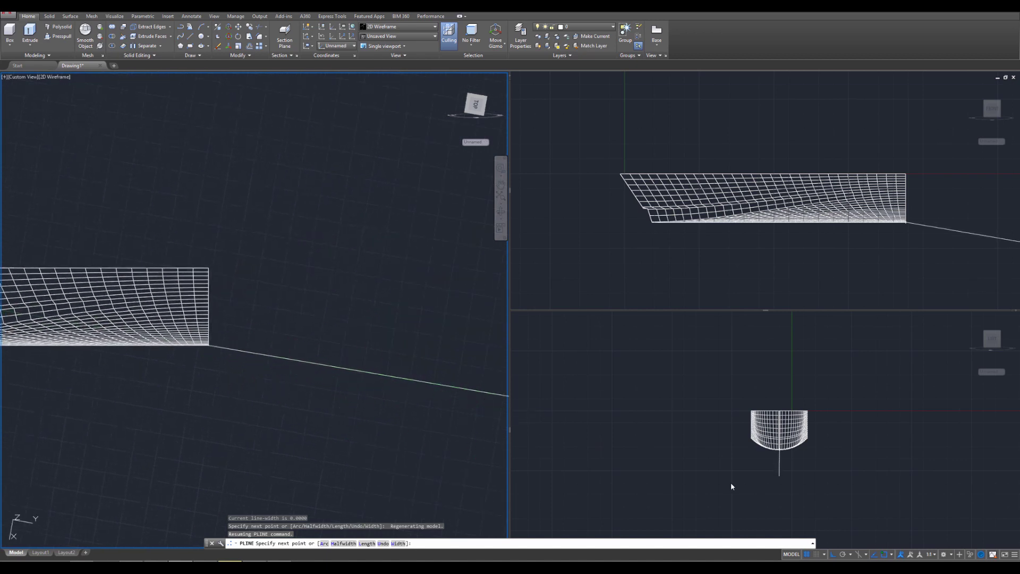
{"action": "left_click", "coordinate": [832, 555]}
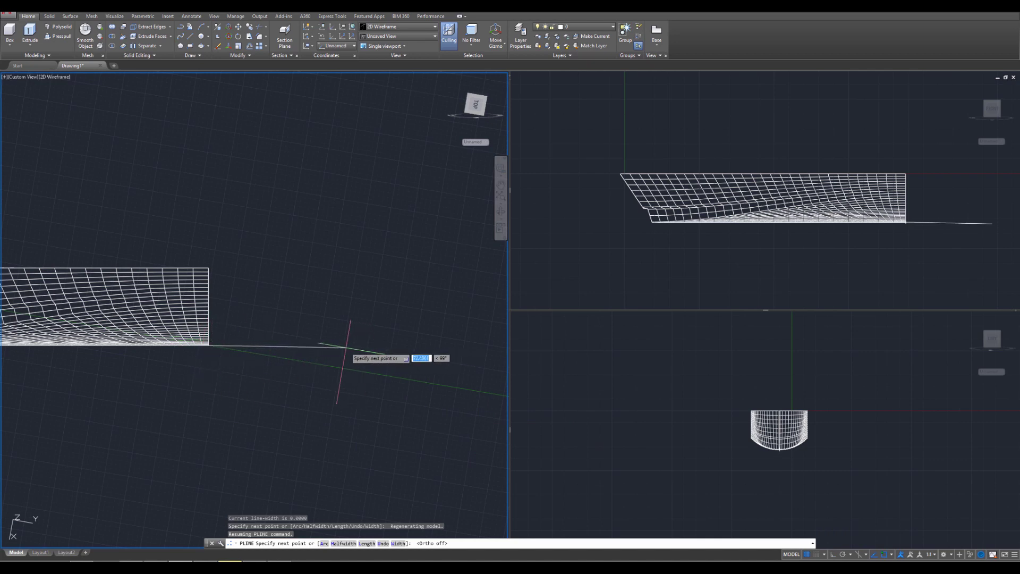
{"action": "left_click", "coordinate": [276, 347]}
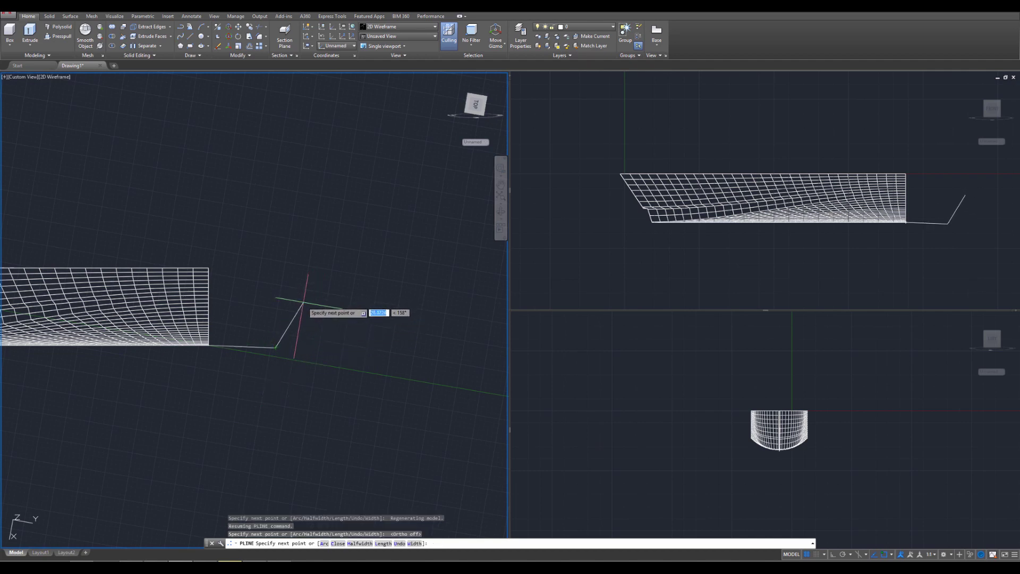
{"action": "left_click", "coordinate": [303, 305]}
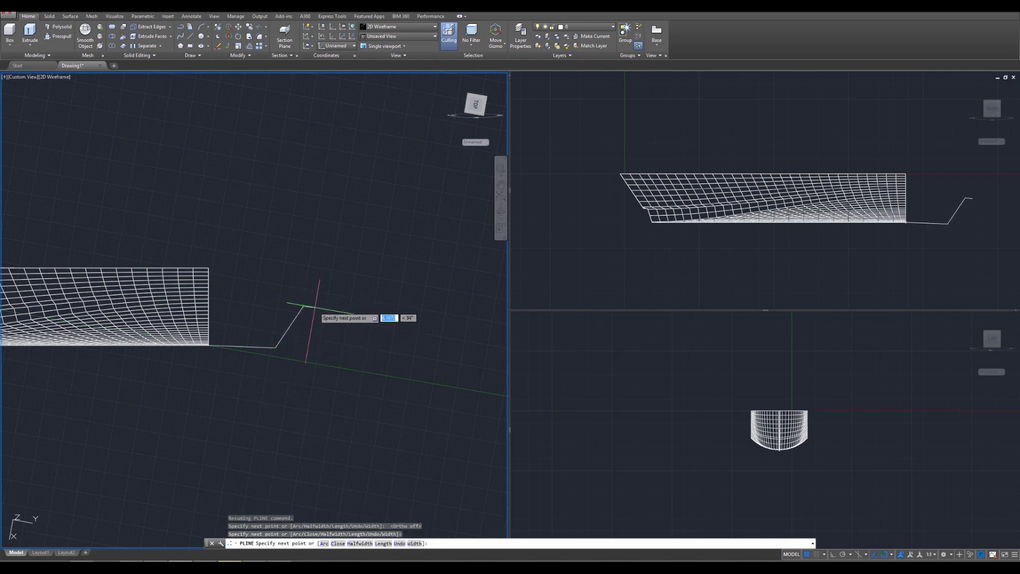
{"action": "left_click", "coordinate": [315, 306]}
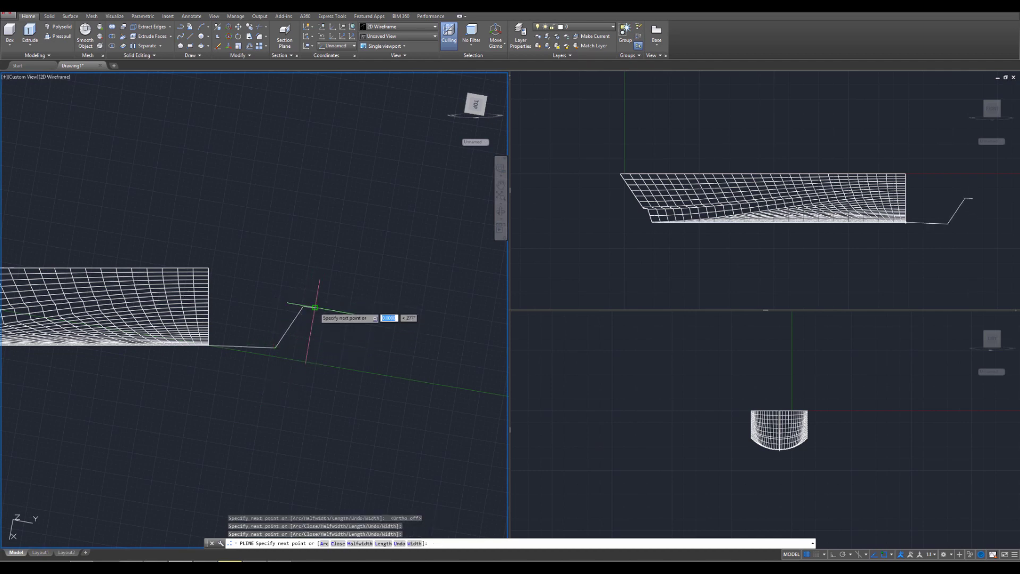
{"action": "left_click", "coordinate": [358, 244]}
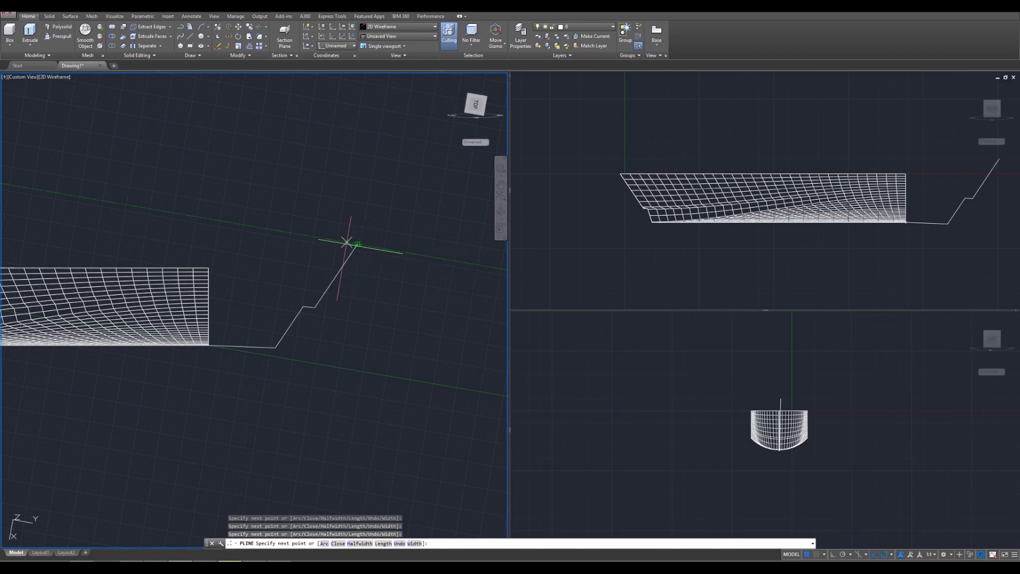
Add a roughly horizontal segment back toward the hull and a steep segment rising forward from its end
{"action": "left_click", "coordinate": [289, 242]}
{"action": "middle_click_drag", "start_coordinate": [255, 244], "coordinate": [361, 252]}
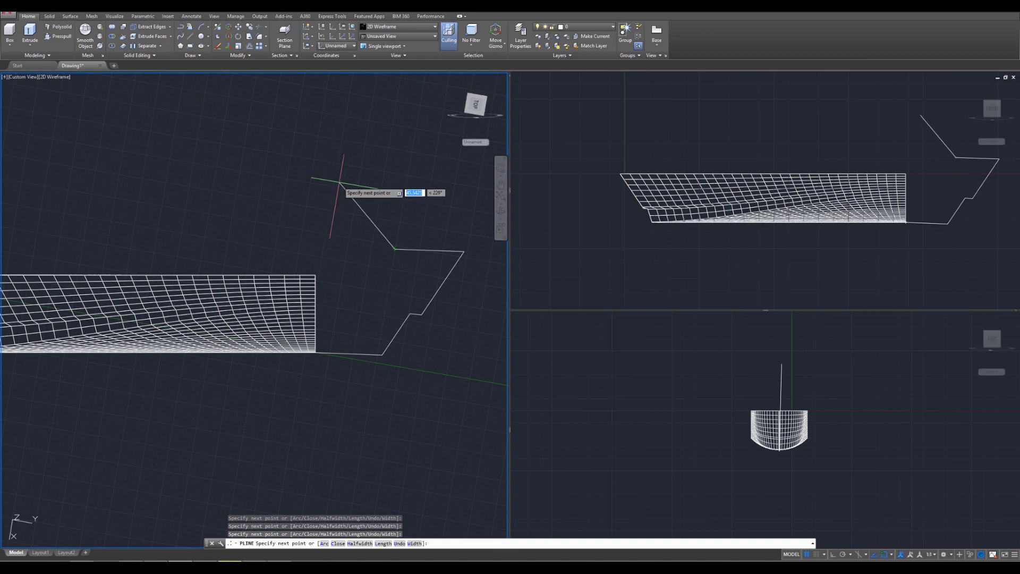
{"action": "middle_click_drag", "start_coordinate": [342, 182], "coordinate": [351, 233]}
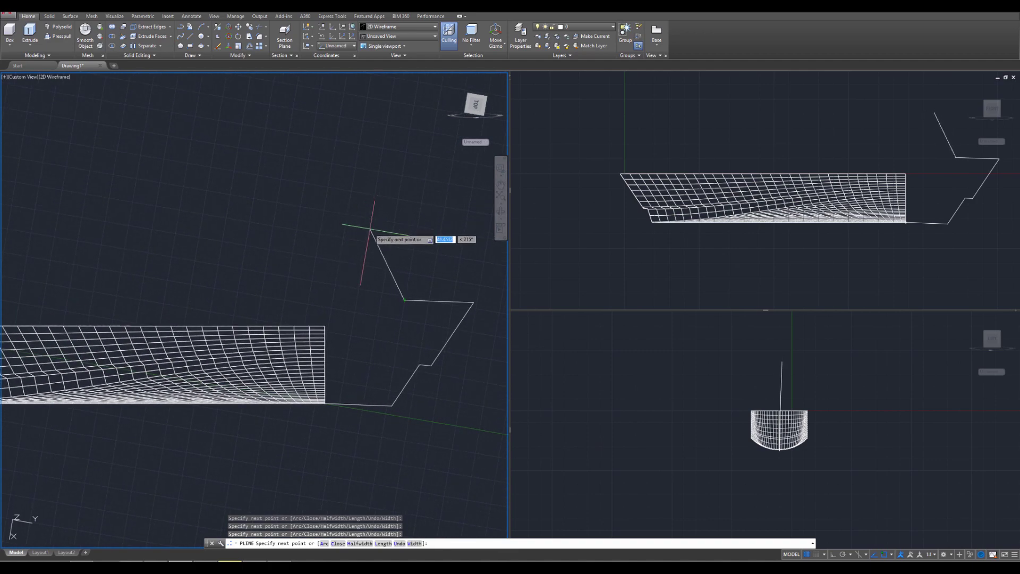
{"action": "left_click", "coordinate": [369, 231]}
Switch the polyline to arc mode and add an arc through a second point, curving up and forward from the steep segment's end
{"action": "middle_click_drag", "start_coordinate": [281, 213], "coordinate": [353, 250]}
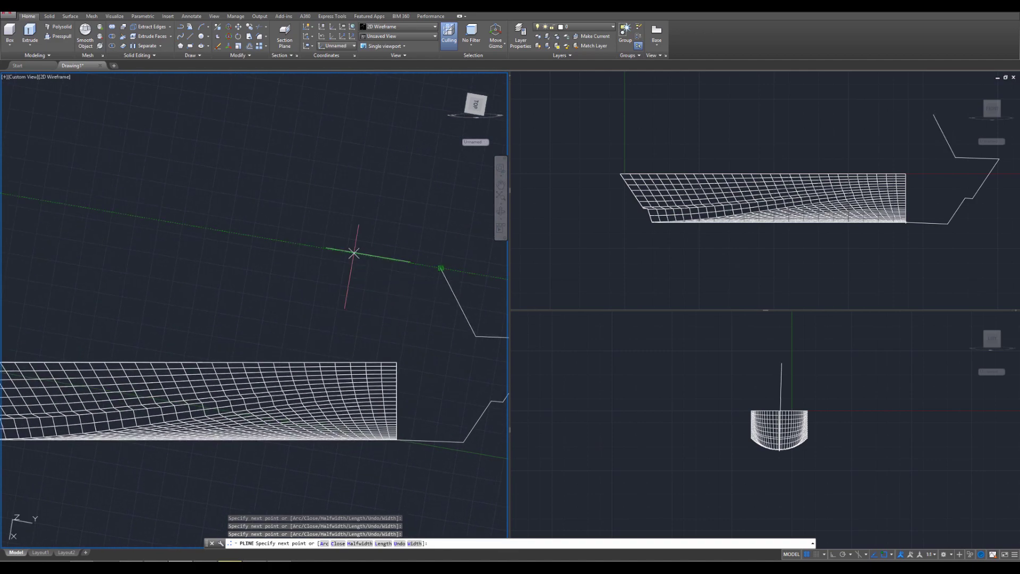
{"action": "right_click", "coordinate": [346, 229]}
{"action": "left_click", "coordinate": [363, 272]}
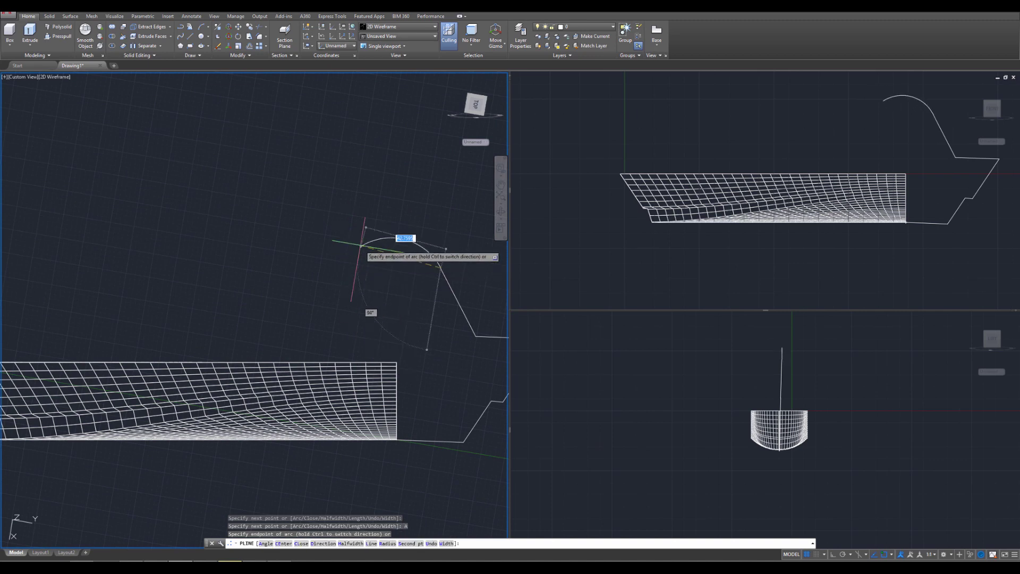
{"action": "right_click", "coordinate": [355, 229]}
{"action": "left_click", "coordinate": [388, 326]}
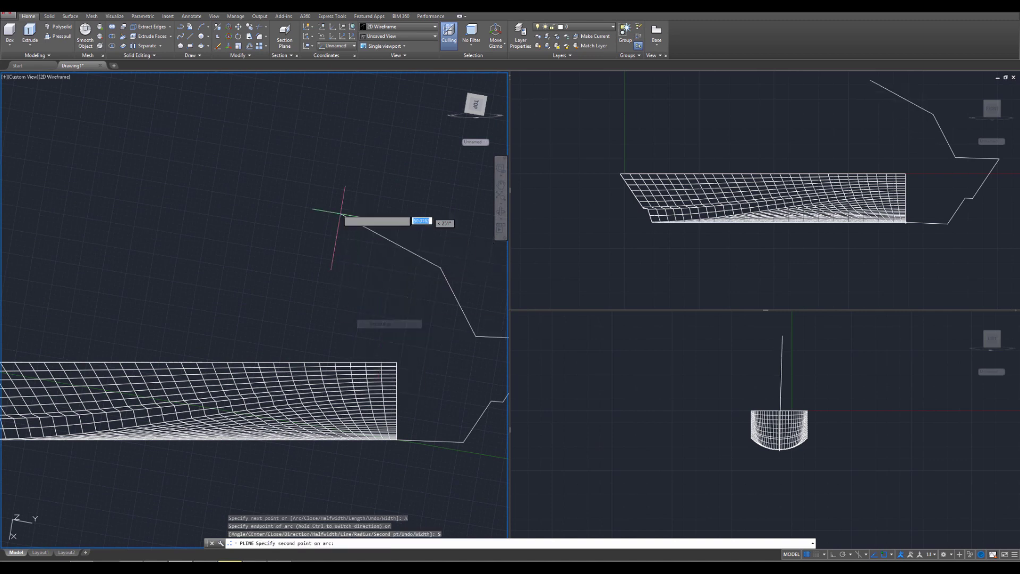
{"action": "left_click", "coordinate": [363, 186]}
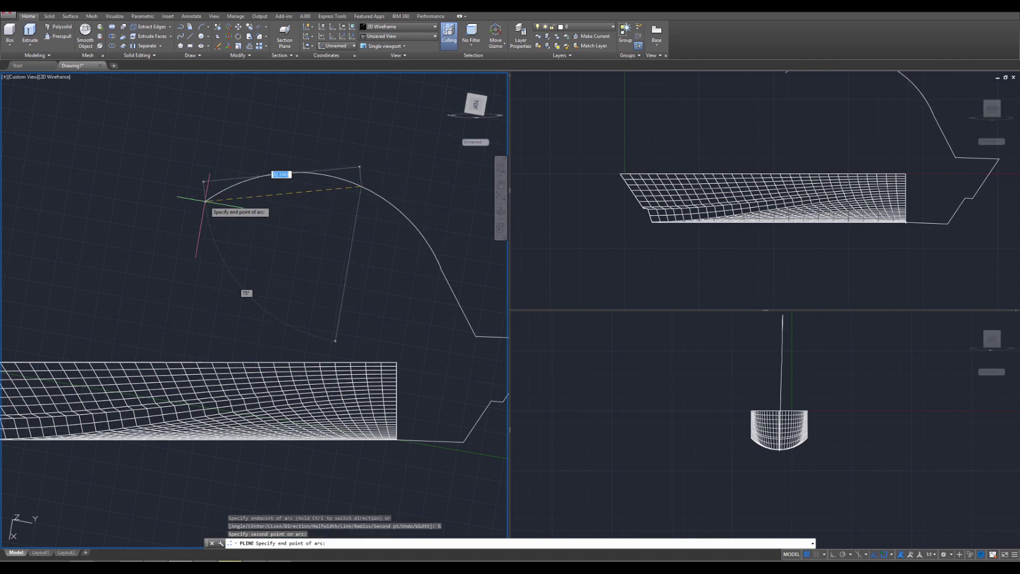
{"action": "middle_click_drag", "start_coordinate": [173, 206], "coordinate": [341, 169]}
{"action": "middle_click_drag", "start_coordinate": [304, 206], "coordinate": [219, 188]}
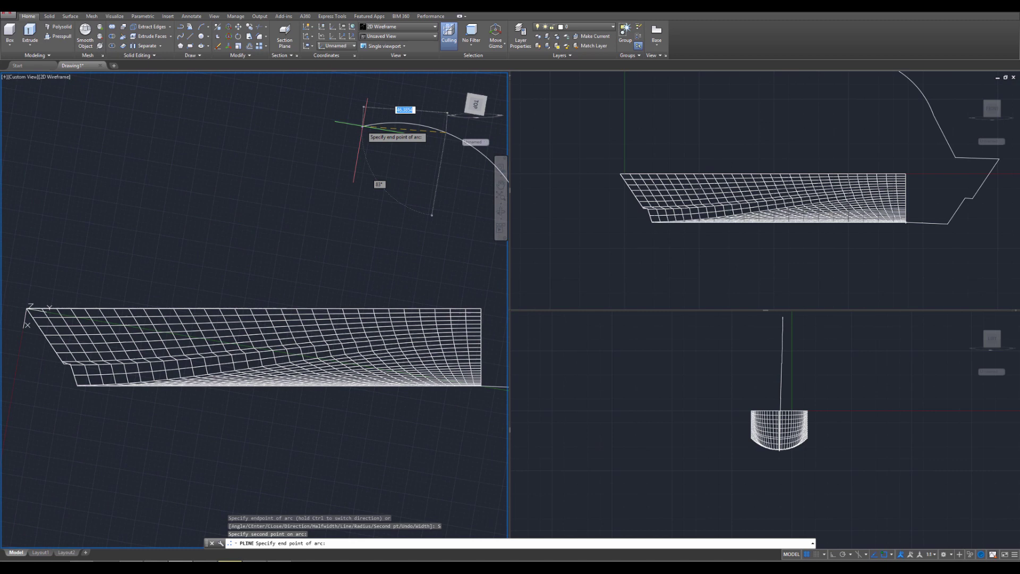
{"action": "left_click", "coordinate": [422, 127]}
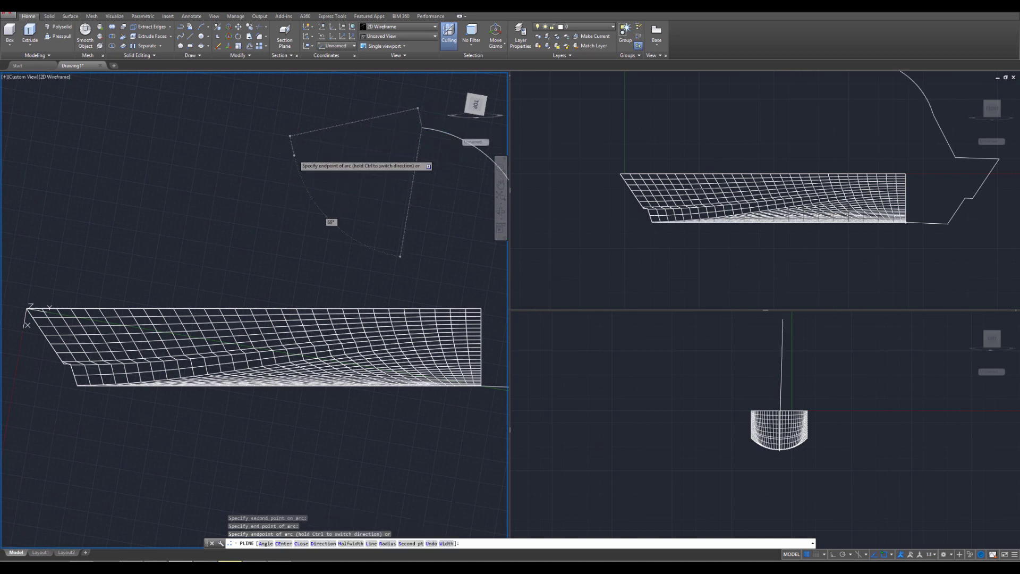
Continue the polyline with two more arcs descending forward to just below the hull's top edge and end it there
{"action": "left_click", "coordinate": [223, 225]}
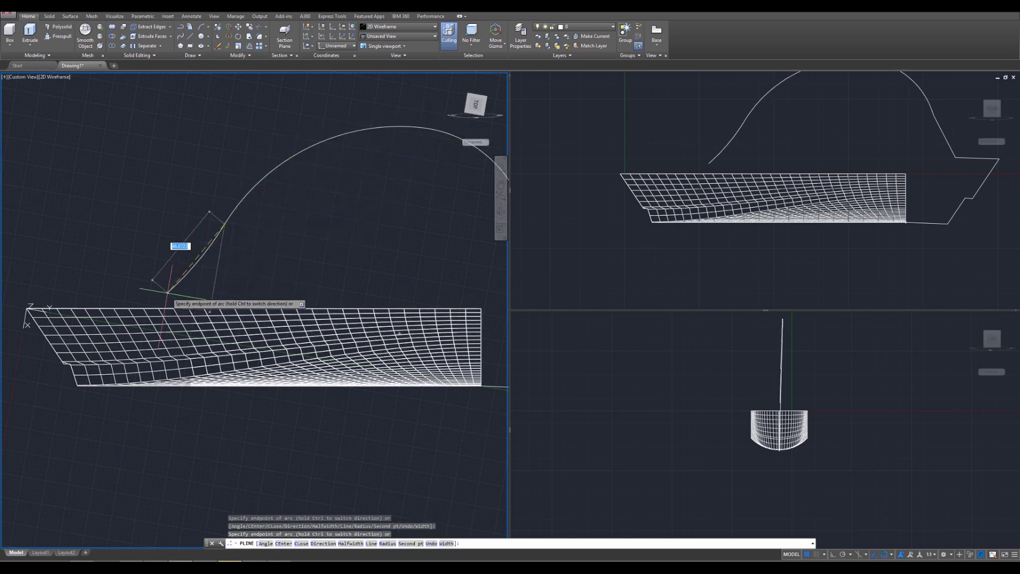
{"action": "scroll", "coordinate": [182, 308], "scroll_direction": "down", "scroll_amount": 2}
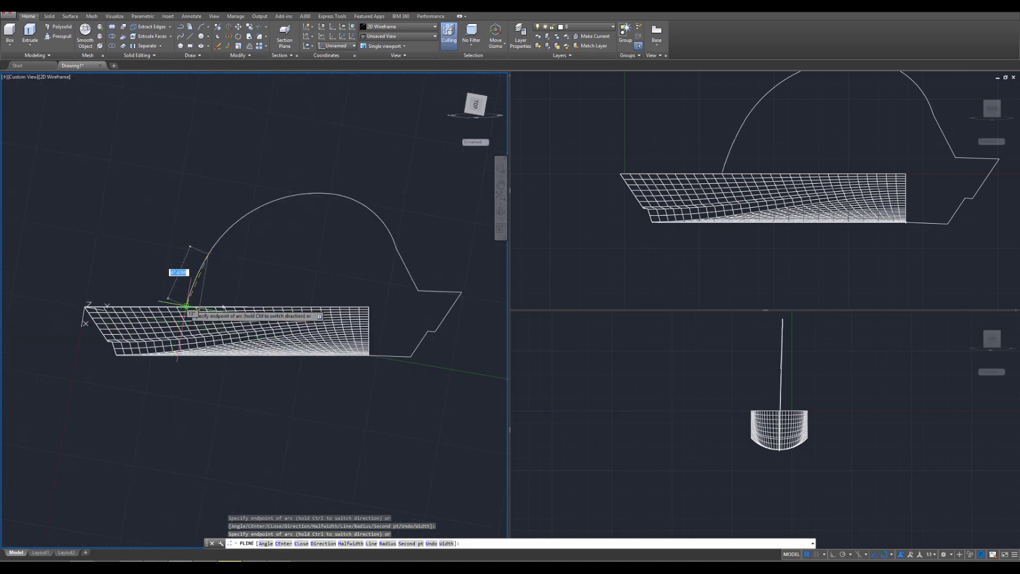
{"action": "scroll", "coordinate": [181, 307], "scroll_direction": "up", "scroll_amount": 3}
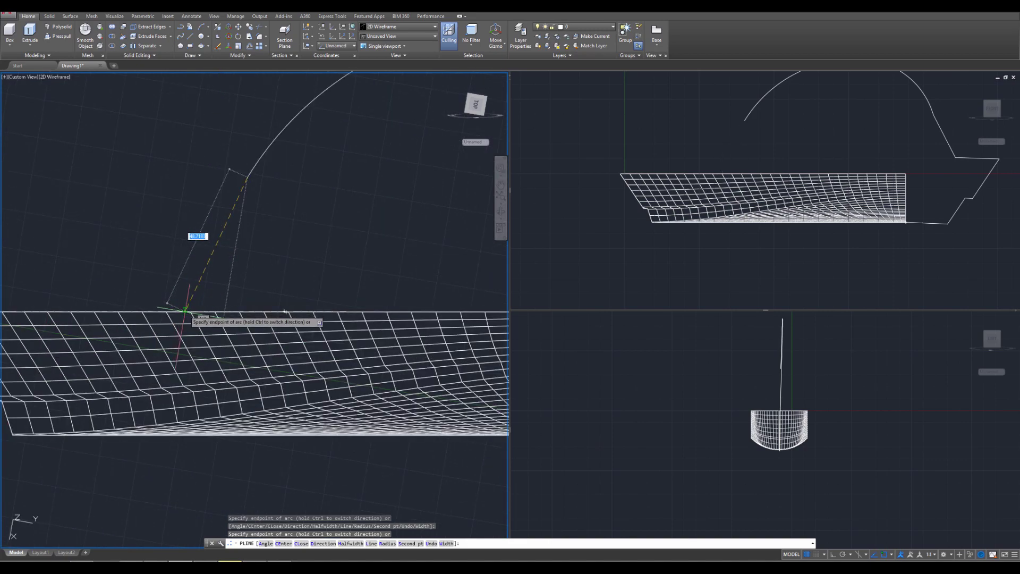
{"action": "scroll", "coordinate": [185, 309], "scroll_direction": "up", "scroll_amount": 5}
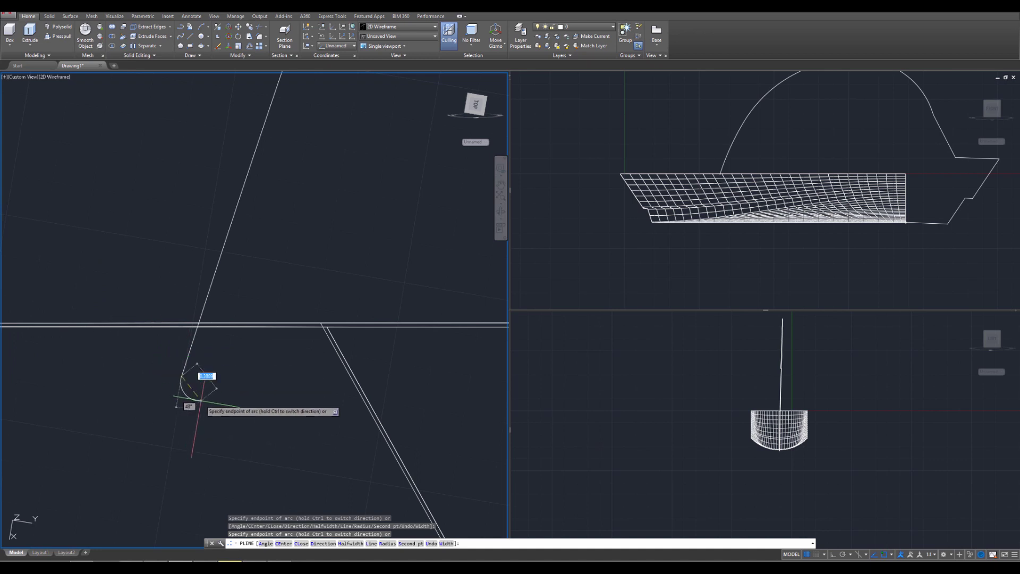
{"action": "key", "text": "Escape"}
{"action": "key", "text": "Escape"}
{"action": "key", "text": "Escape"}
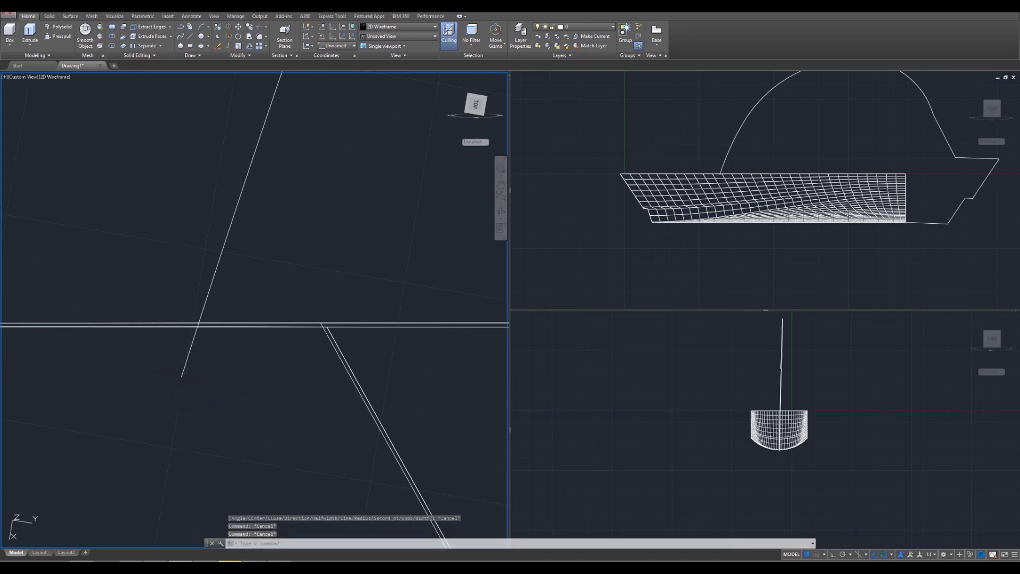
{"action": "key", "text": "Escape"}
Stretch the polyline's overshooting forward endpoint up along its line onto the hull's top edge and deselect it
{"action": "scroll", "coordinate": [168, 402], "scroll_direction": "down", "scroll_amount": 2}
{"action": "scroll", "coordinate": [170, 398], "scroll_direction": "up", "scroll_amount": 8}
{"action": "left_click", "coordinate": [252, 320]}
{"action": "left_click", "coordinate": [159, 249]}
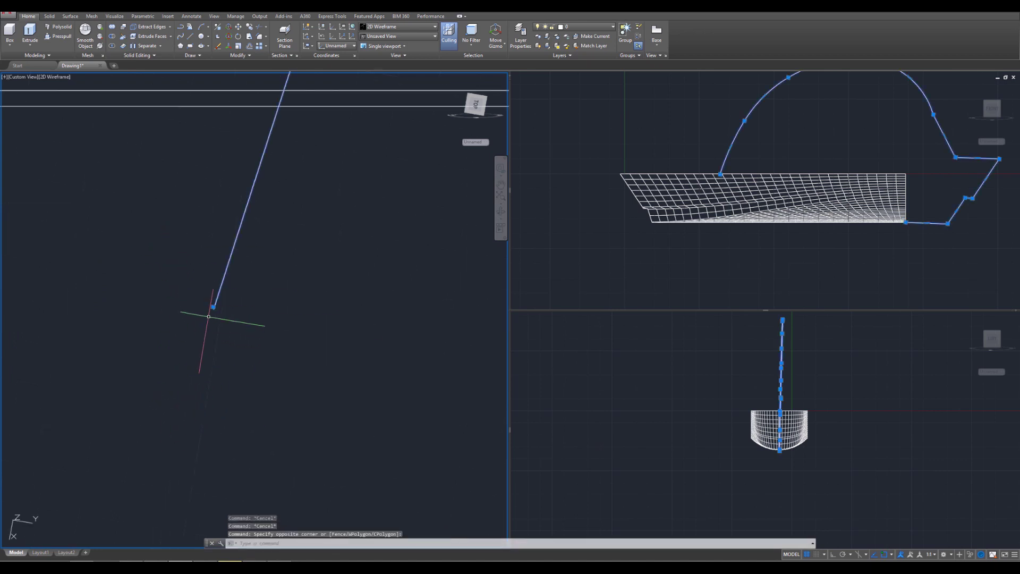
{"action": "left_click", "coordinate": [213, 307]}
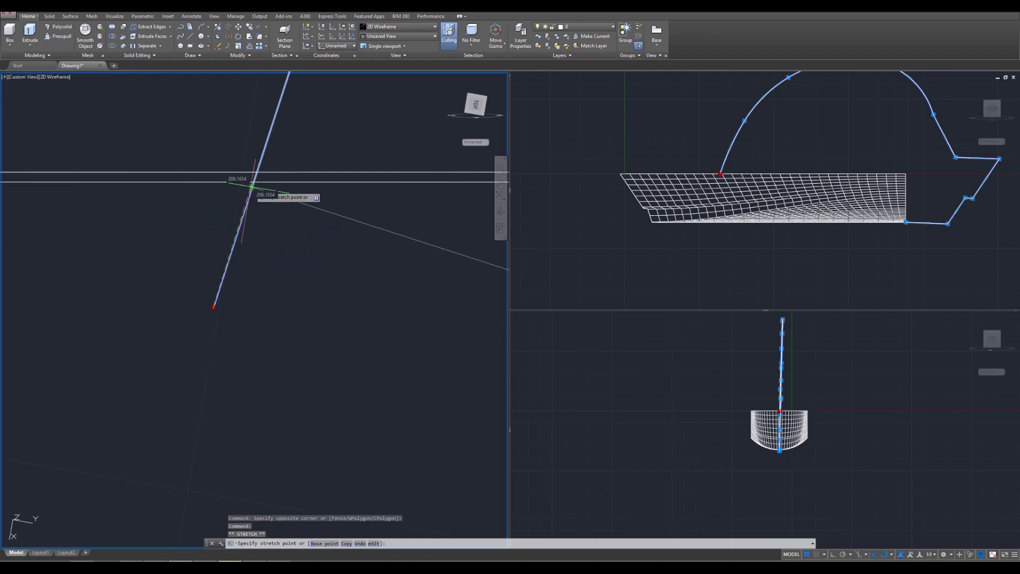
{"action": "key", "text": "Escape"}
{"action": "key", "text": "Escape"}
{"action": "key", "text": "Escape"}
{"action": "scroll", "coordinate": [257, 303], "scroll_direction": "down", "scroll_amount": 5}
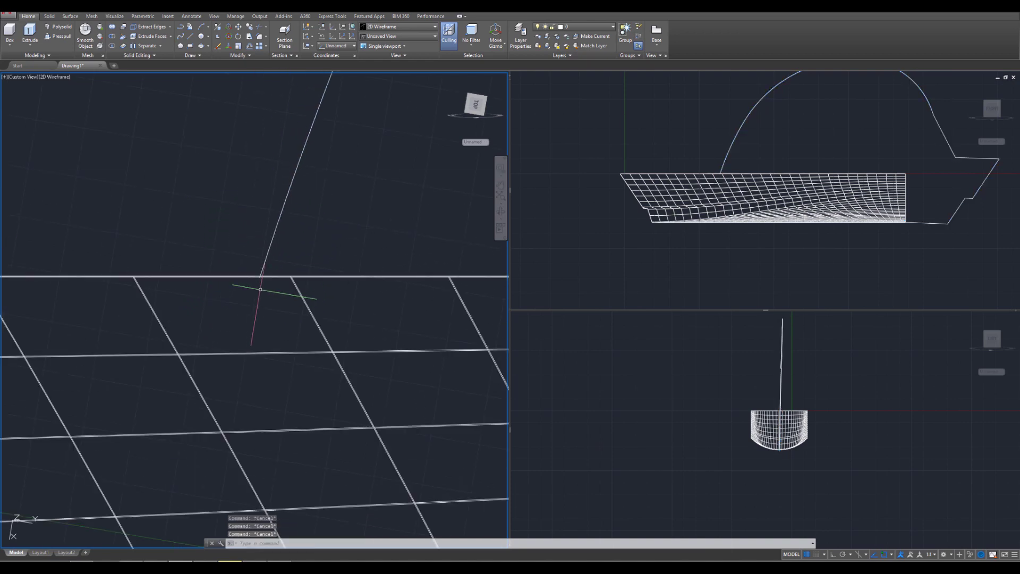
Create a new layer named Hull
{"action": "scroll", "coordinate": [300, 327], "scroll_direction": "down", "scroll_amount": 4}
{"action": "middle_click_drag", "start_coordinate": [335, 339], "coordinate": [238, 301]}
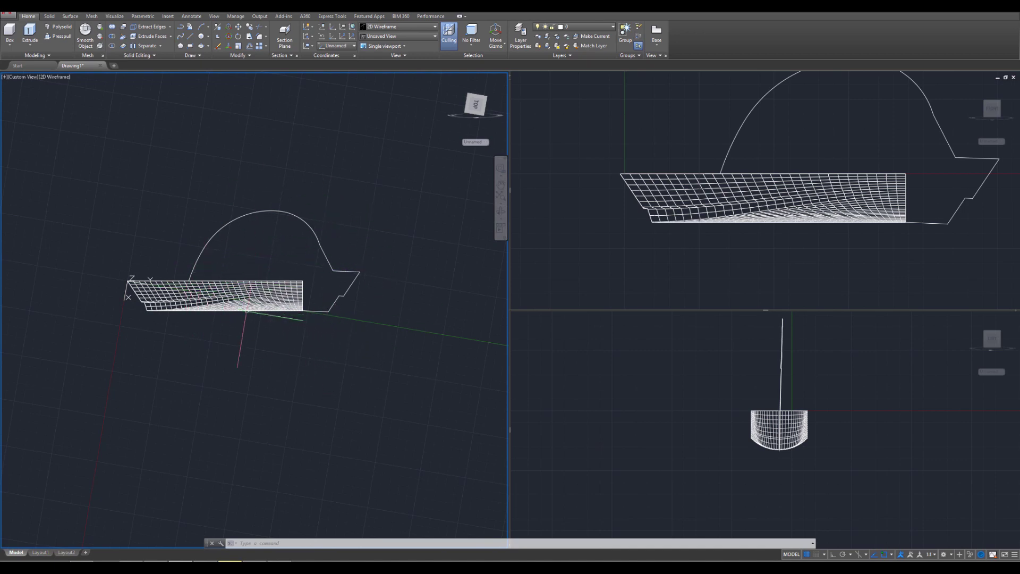
{"action": "middle_click_drag", "start_coordinate": [215, 317], "coordinate": [150, 303], "text": "shift"}
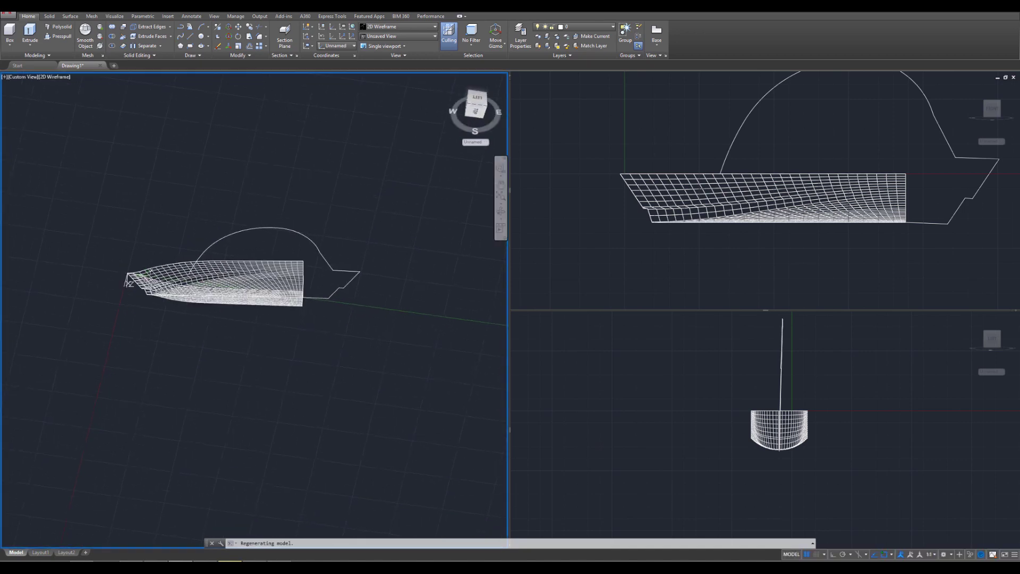
{"action": "scroll", "coordinate": [159, 303], "scroll_direction": "up", "scroll_amount": 5}
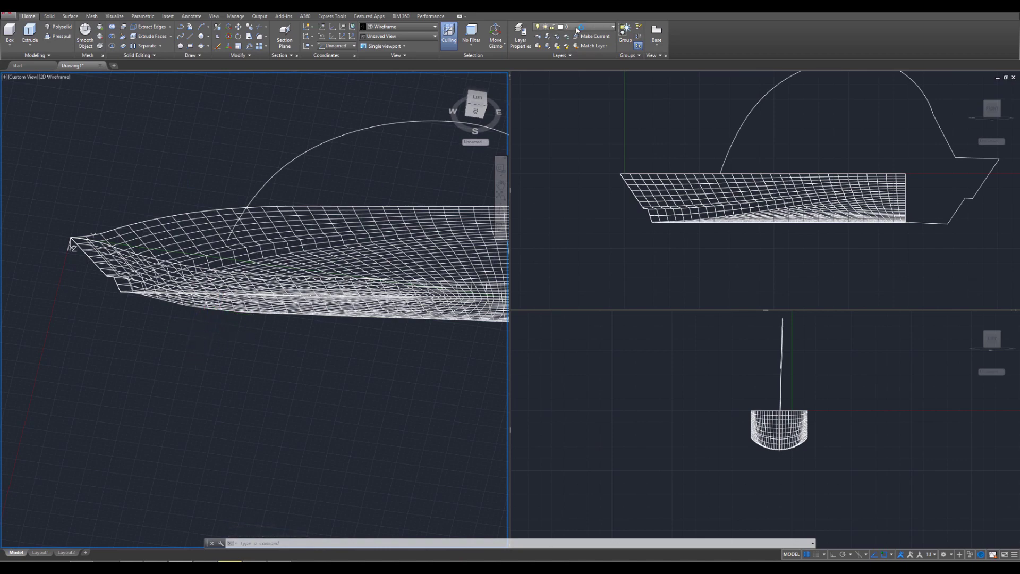
{"action": "left_click", "coordinate": [520, 41]}
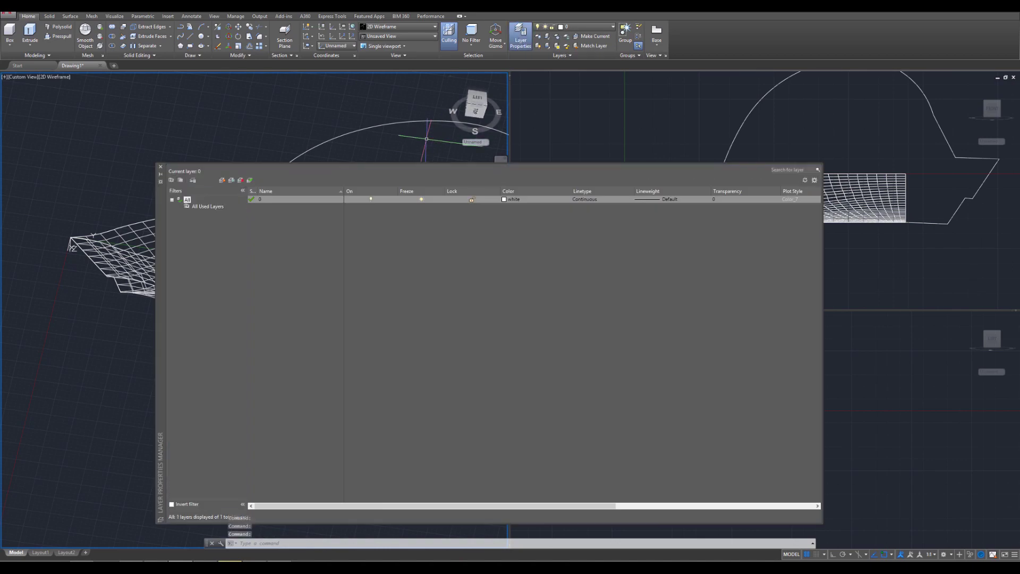
{"action": "right_click", "coordinate": [299, 247]}
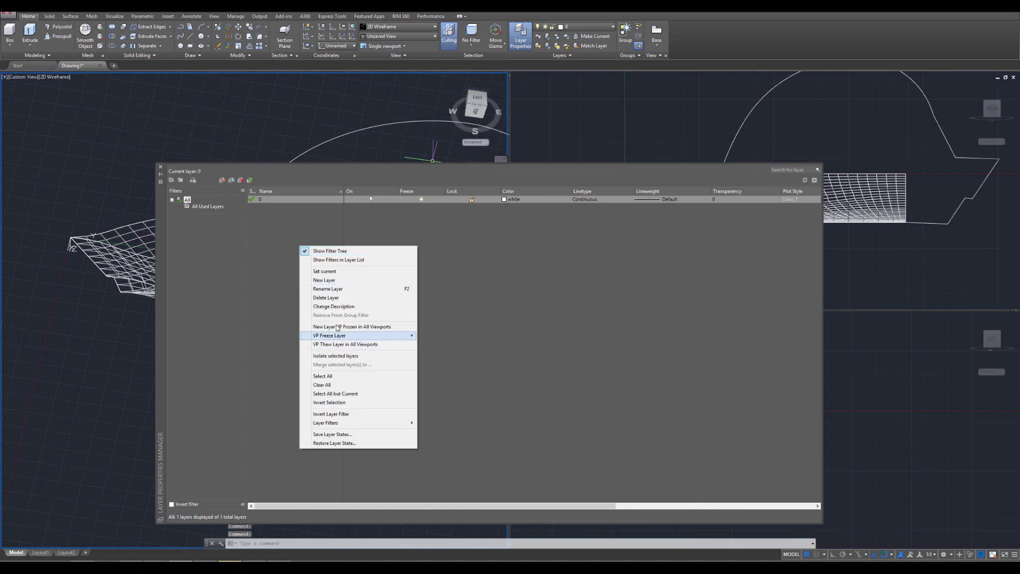
{"action": "left_click", "coordinate": [336, 281]}
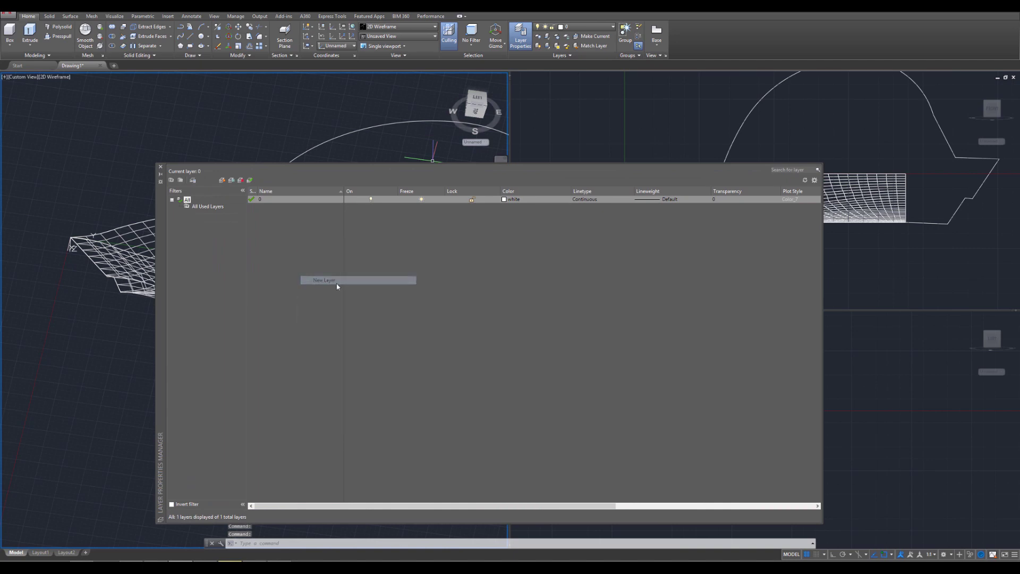
{"action": "type", "text": "Hul"}
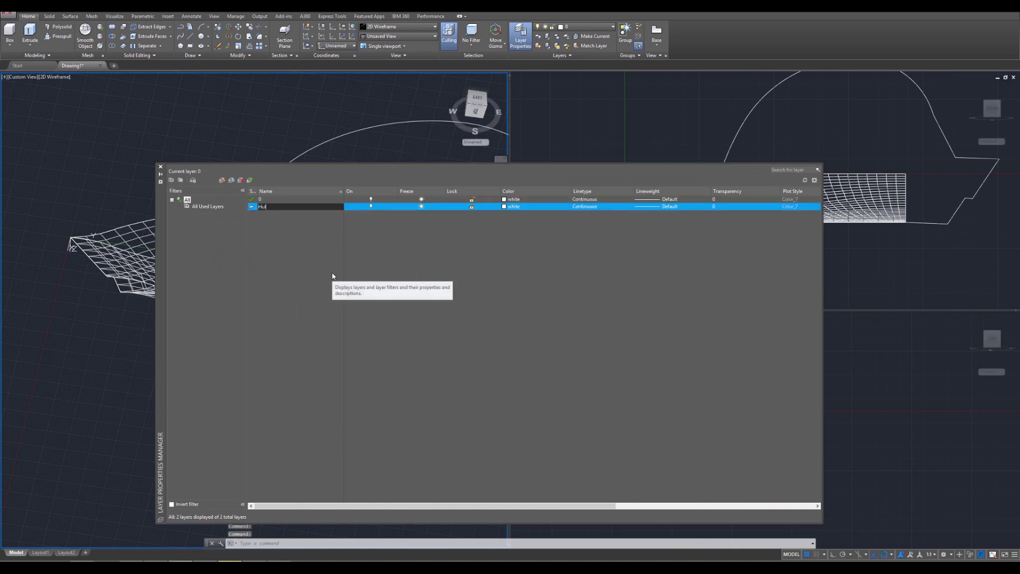
{"action": "type", "text": "l"}
{"action": "key", "text": "Return"}
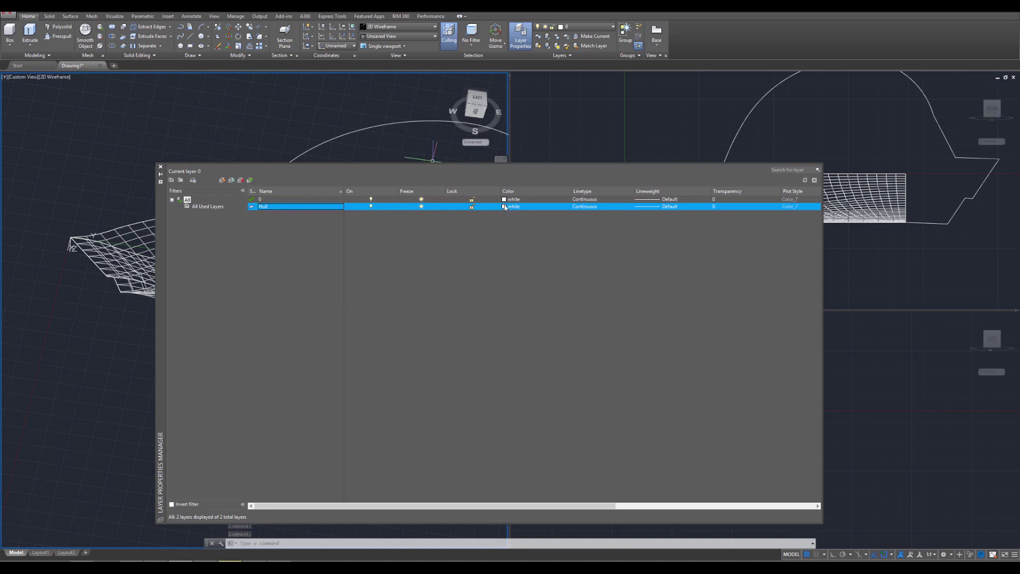
Set the Hull layer's color to magenta and close the layer manager
{"action": "left_click", "coordinate": [528, 226]}
{"action": "left_click", "coordinate": [511, 206]}
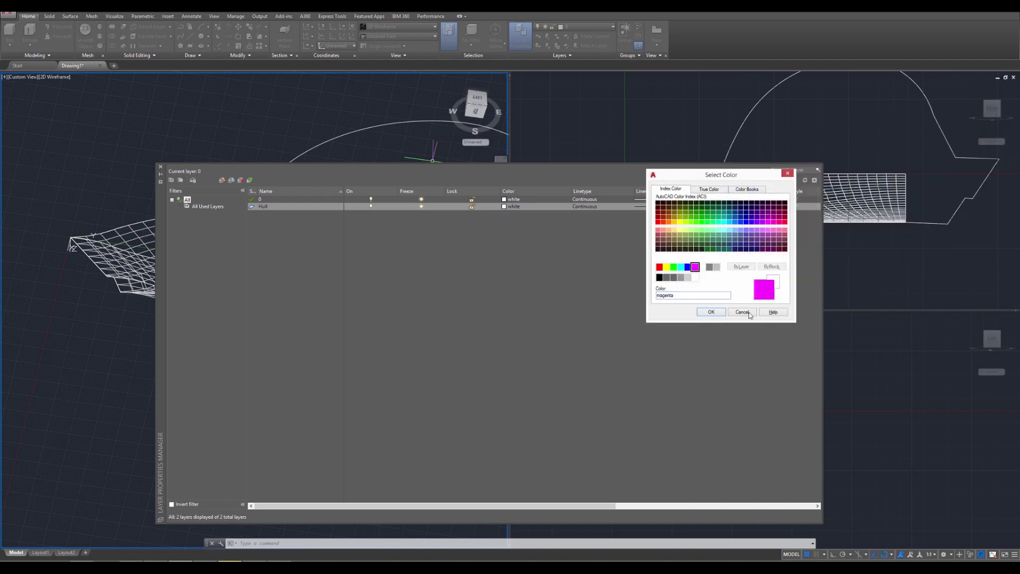
{"action": "left_click", "coordinate": [712, 312]}
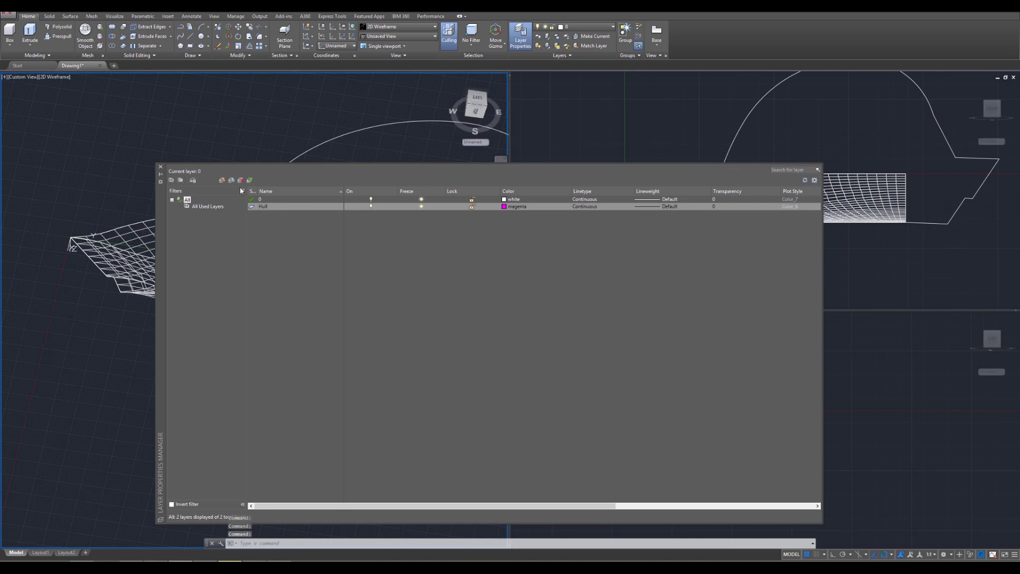
{"action": "left_click", "coordinate": [160, 167]}
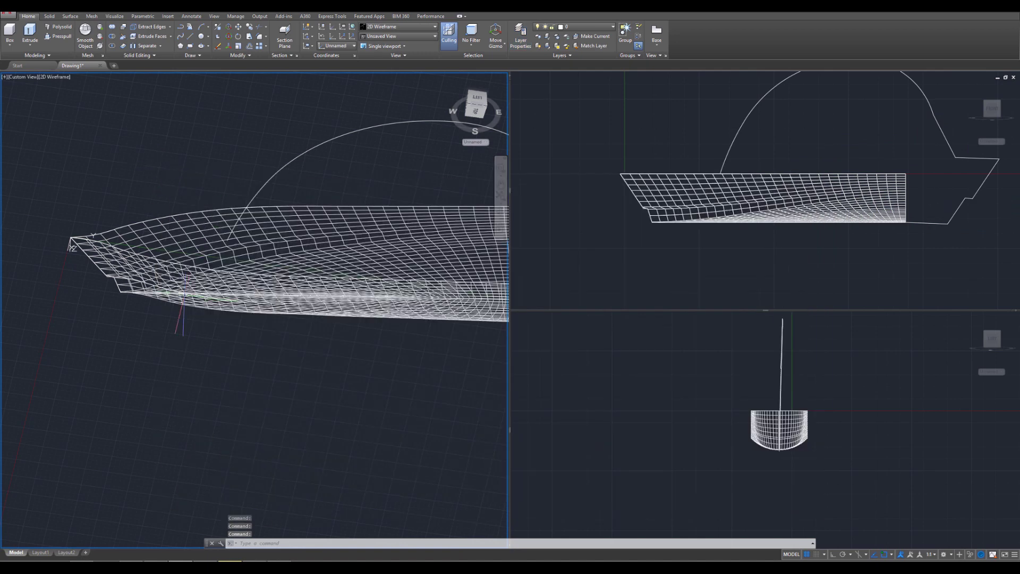
Select the hull meshes with a crossing window, assign them to the Hull layer and clear the selection
{"action": "left_click", "coordinate": [205, 327]}
{"action": "left_click", "coordinate": [144, 216]}
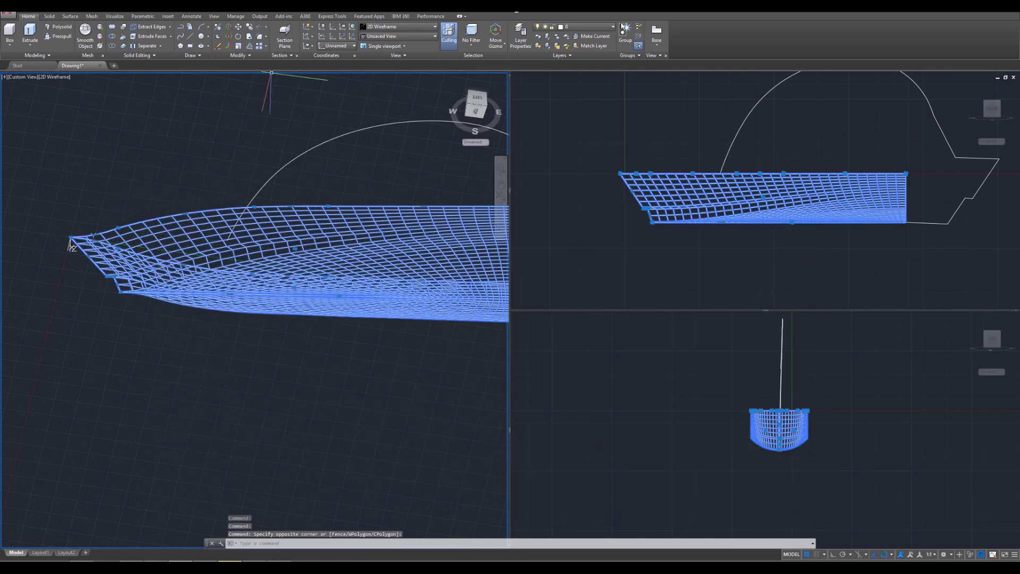
{"action": "left_click", "coordinate": [607, 26]}
{"action": "left_click", "coordinate": [568, 45]}
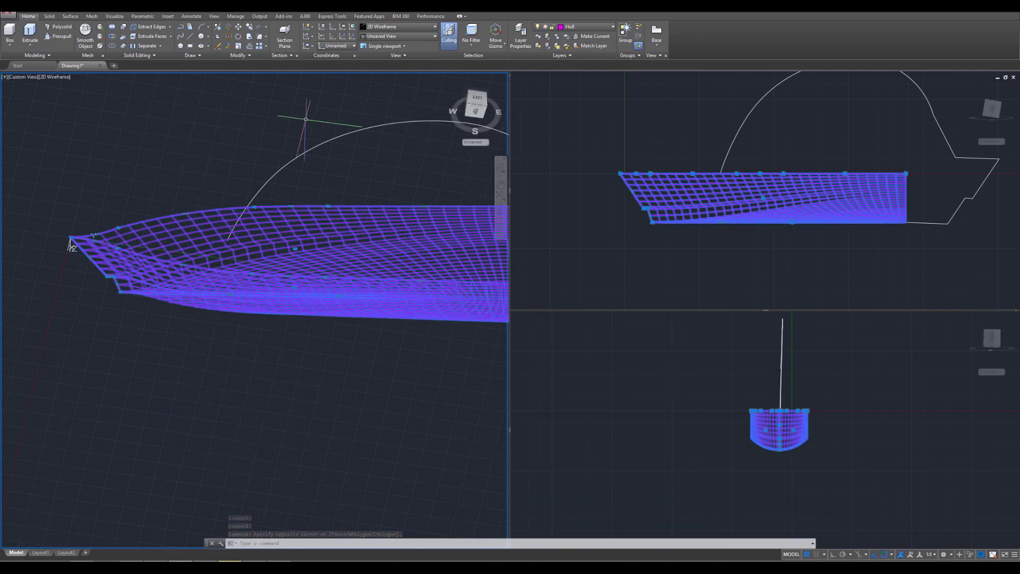
{"action": "key", "text": "Escape"}
{"action": "key", "text": "Escape"}
{"action": "key", "text": "Escape"}
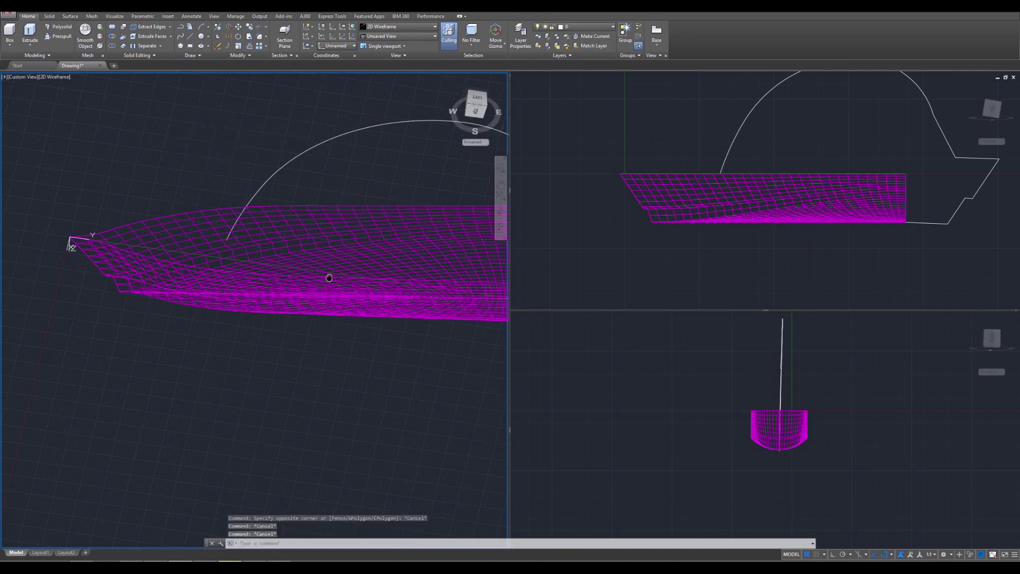
Reset the UCS in the 3D custom-view viewport to World and make the Left viewport active
{"action": "middle_click_drag", "start_coordinate": [329, 277], "coordinate": [420, 204], "text": "shift"}
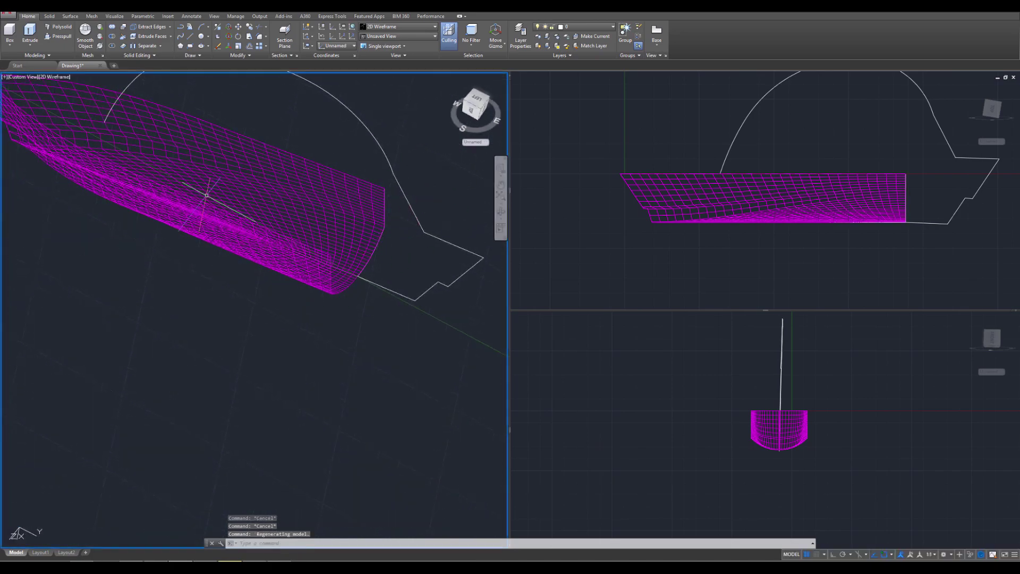
{"action": "mouse_move", "coordinate": [207, 196]}
{"action": "middle_mouse_down", "text": "shift"}
{"action": "mouse_move", "coordinate": [319, 233]}
{"action": "mouse_move", "coordinate": [210, 234]}
{"action": "mouse_move", "coordinate": [228, 249]}
{"action": "mouse_move", "coordinate": [207, 244]}
{"action": "middle_mouse_up", "text": "shift"}
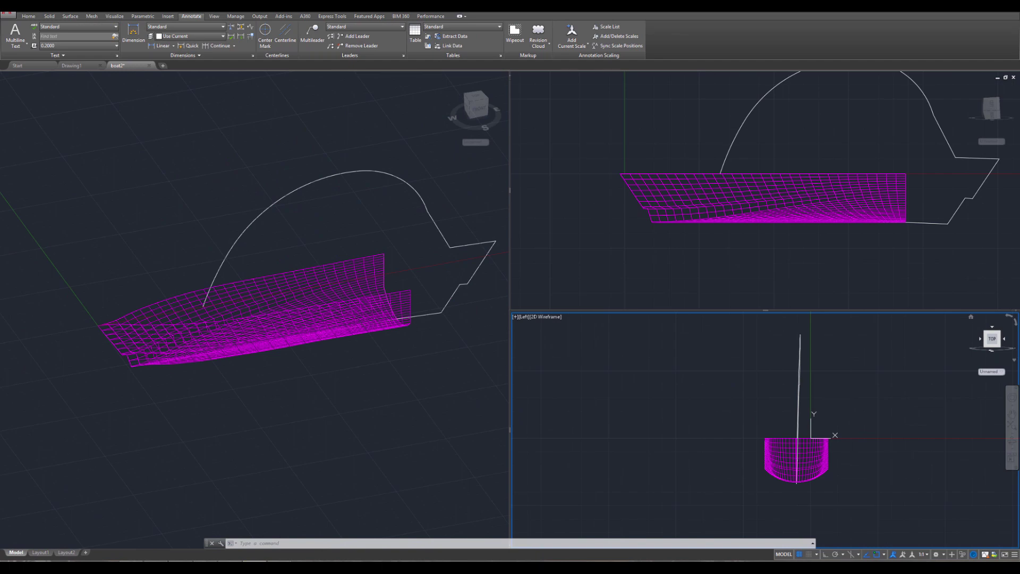
{"action": "left_click", "coordinate": [88, 258]}
{"action": "scroll", "coordinate": [101, 343], "scroll_direction": "up", "scroll_amount": 3}
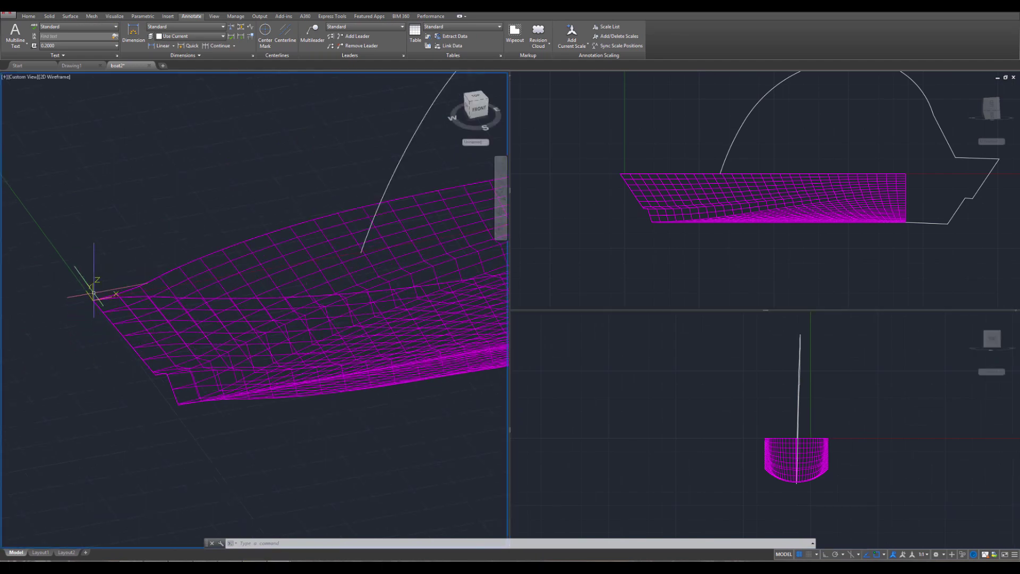
{"action": "mouse_move", "coordinate": [93, 300]}
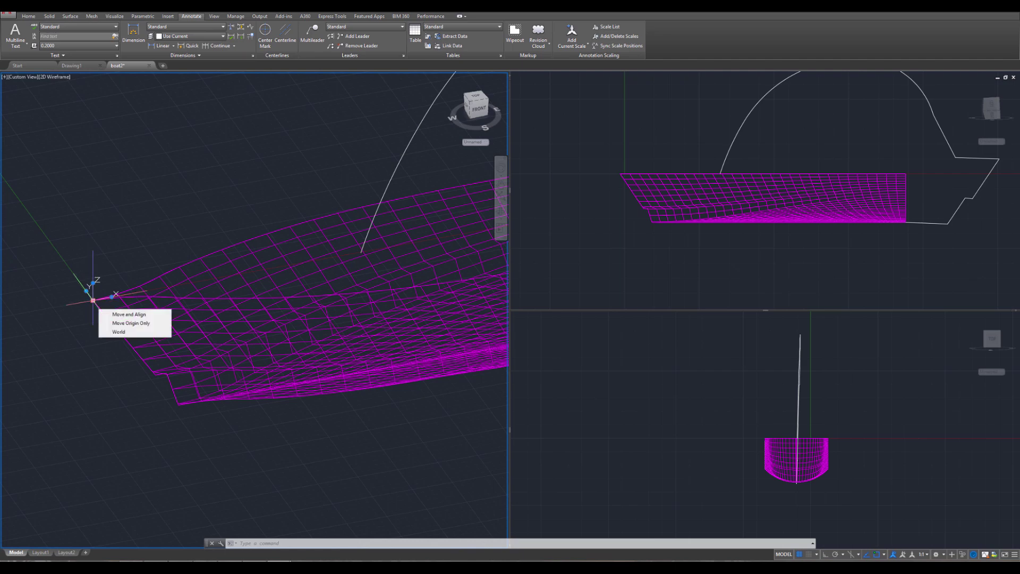
{"action": "left_click", "coordinate": [116, 332]}
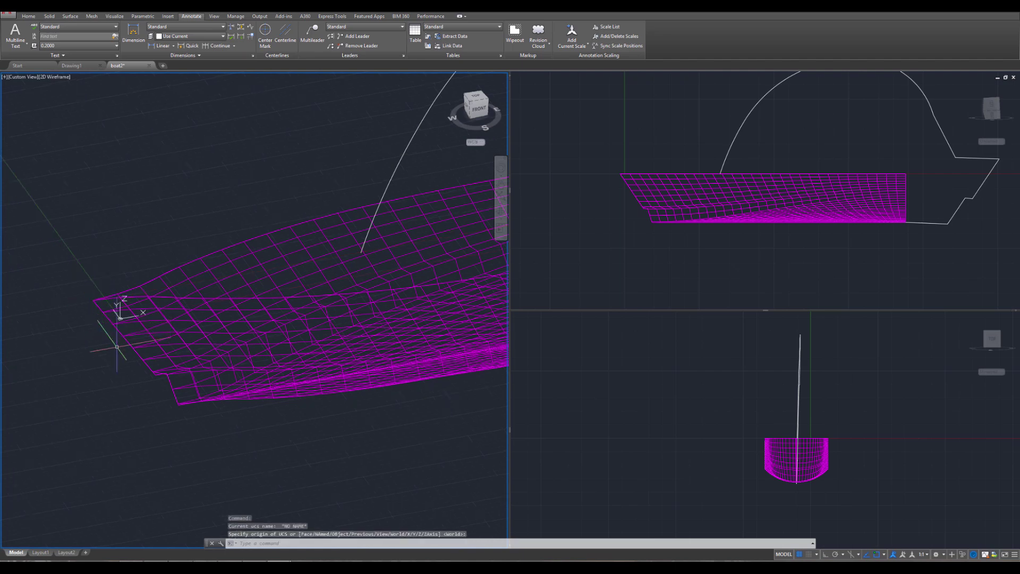
{"action": "scroll", "coordinate": [182, 384], "scroll_direction": "down", "scroll_amount": 3}
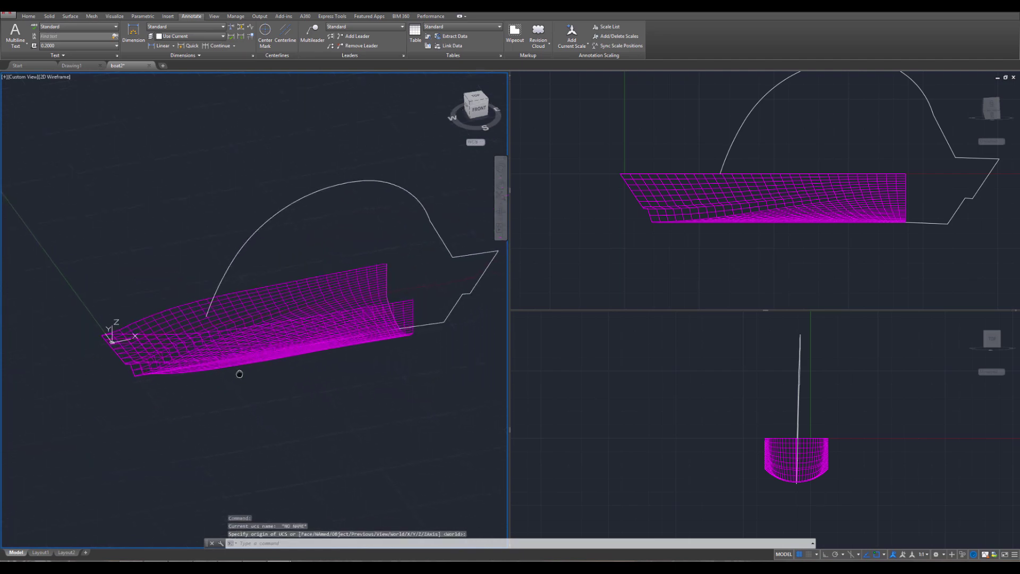
{"action": "left_click", "coordinate": [738, 407]}
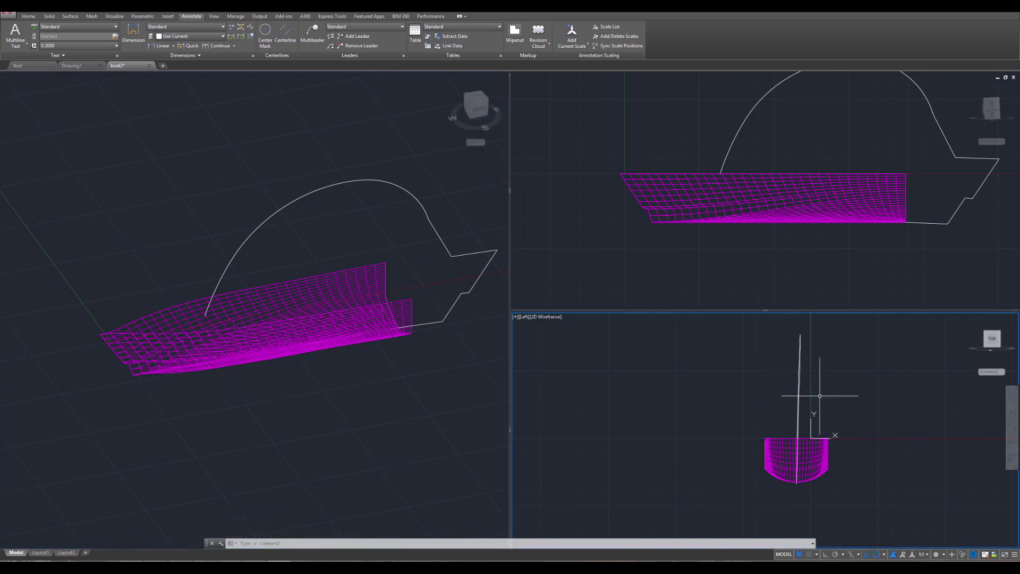
Set the viewport that shows the hull end-on to the Right view and frame the hull section
{"action": "mouse_move", "coordinate": [824, 425]}
{"action": "middle_mouse_down", "text": "shift"}
{"action": "mouse_move", "coordinate": [836, 423]}
{"action": "mouse_move", "coordinate": [821, 422]}
{"action": "mouse_move", "coordinate": [831, 421]}
{"action": "mouse_move", "coordinate": [824, 381]}
{"action": "mouse_move", "coordinate": [822, 414]}
{"action": "middle_mouse_up", "text": "shift"}
{"action": "left_click", "coordinate": [541, 317]}
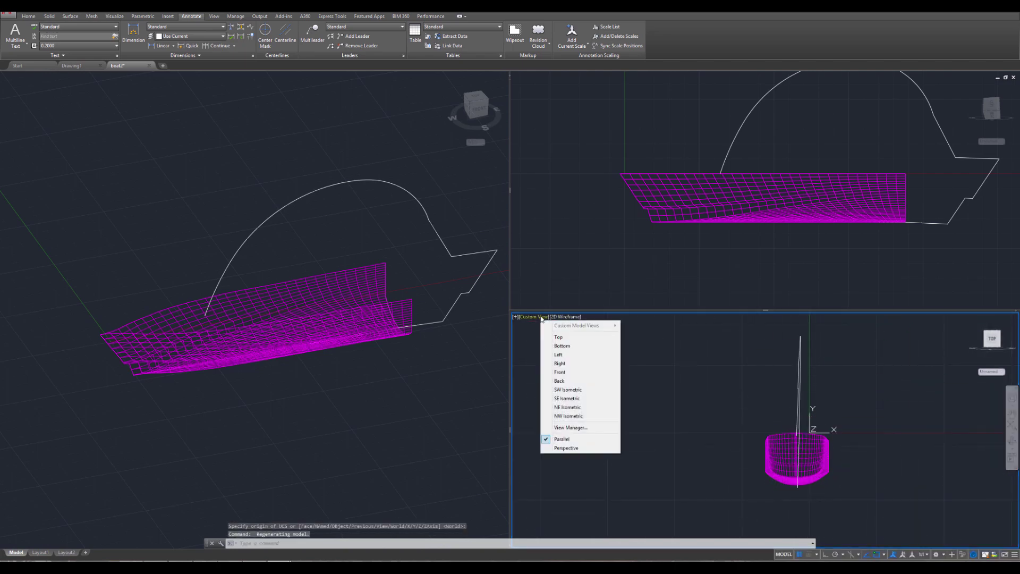
{"action": "left_click", "coordinate": [572, 365]}
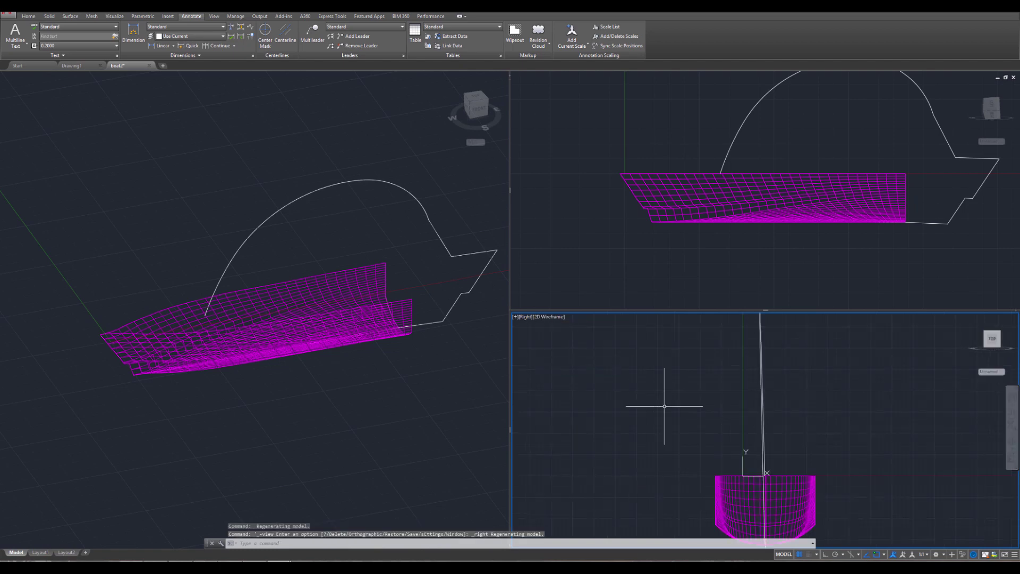
{"action": "middle_click_drag", "start_coordinate": [813, 458], "coordinate": [797, 369]}
{"action": "middle_click_drag", "start_coordinate": [797, 370], "coordinate": [791, 397], "text": "shift"}
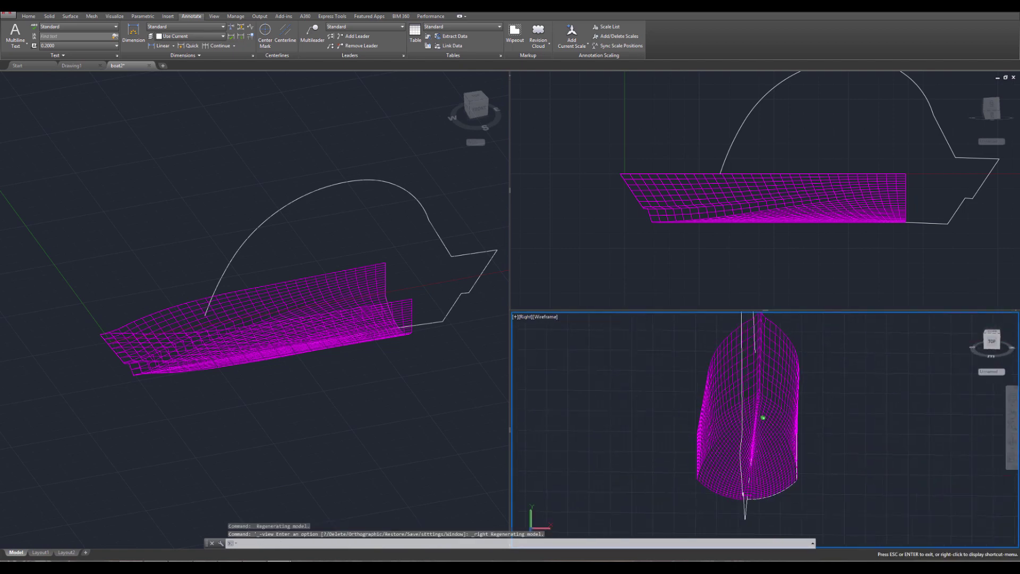
{"action": "left_click", "coordinate": [994, 343]}
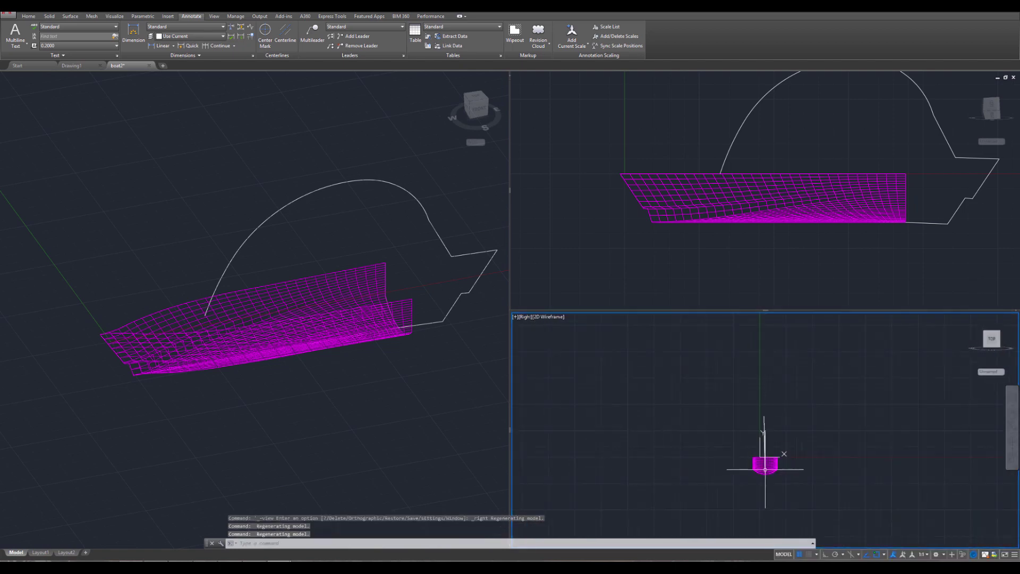
{"action": "scroll", "coordinate": [765, 469], "scroll_direction": "up", "scroll_amount": 6}
{"action": "middle_click_drag", "start_coordinate": [786, 458], "coordinate": [791, 434]}
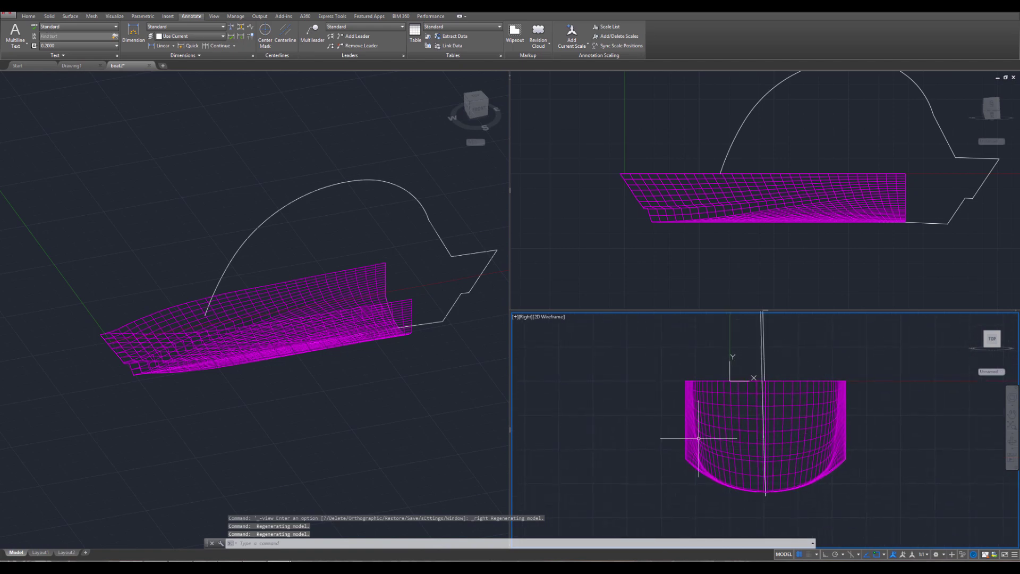
Start a polyline in the Right viewport's plane at the point where the side profile meets the hull's stern edge
{"action": "left_click", "coordinate": [473, 417]}
{"action": "middle_click_drag", "start_coordinate": [467, 416], "coordinate": [348, 423], "text": "shift"}
{"action": "scroll", "coordinate": [361, 409], "scroll_direction": "up", "scroll_amount": 3}
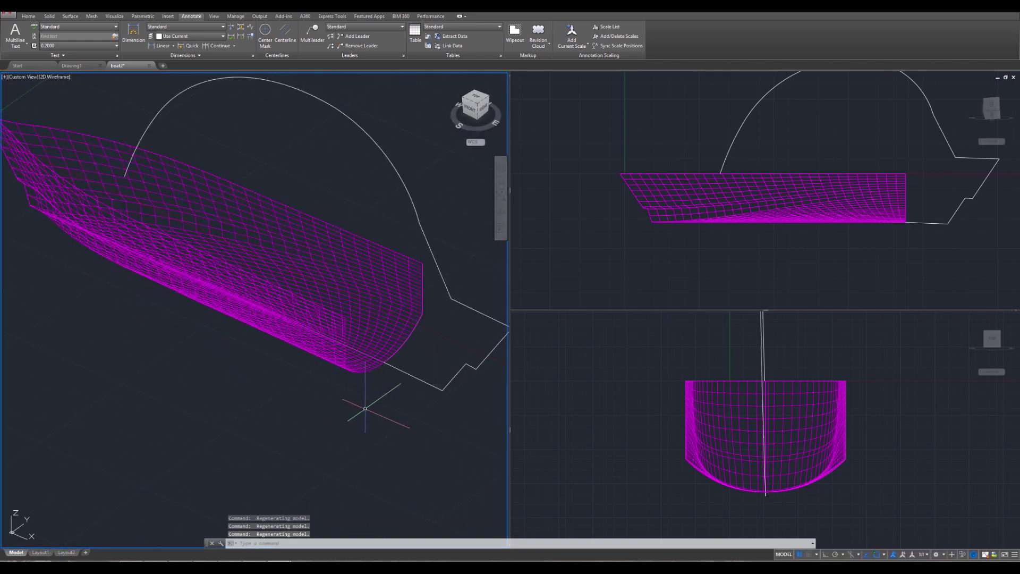
{"action": "scroll", "coordinate": [365, 409], "scroll_direction": "up", "scroll_amount": 2}
{"action": "middle_click_drag", "start_coordinate": [414, 410], "coordinate": [372, 403]}
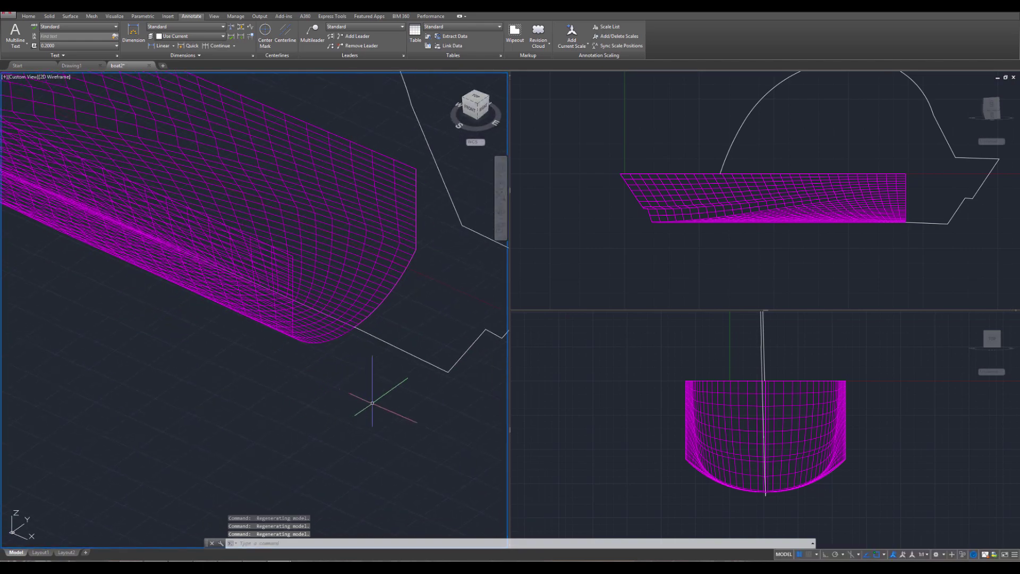
{"action": "left_click", "coordinate": [621, 401]}
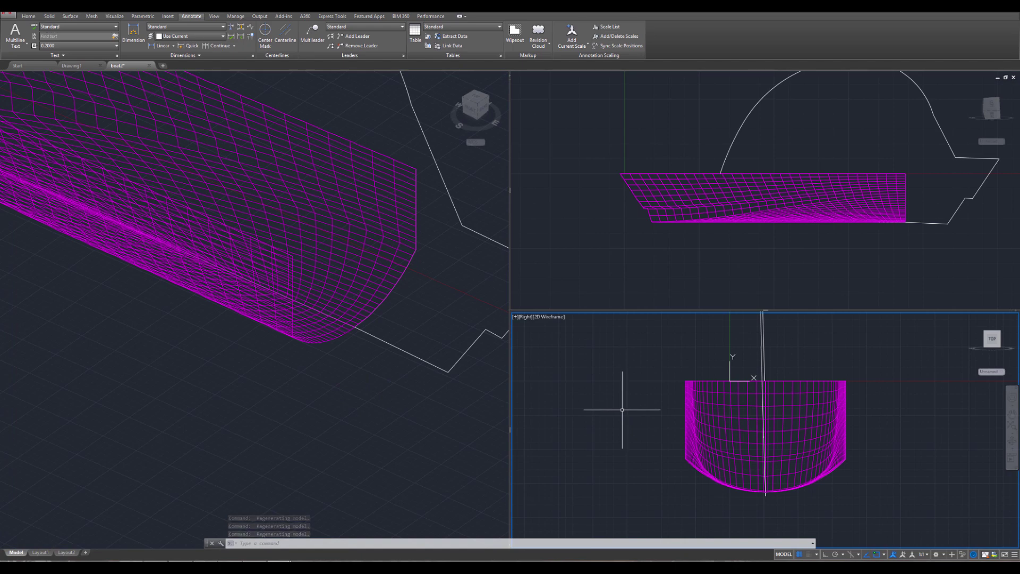
{"action": "type", "text": "pline"}
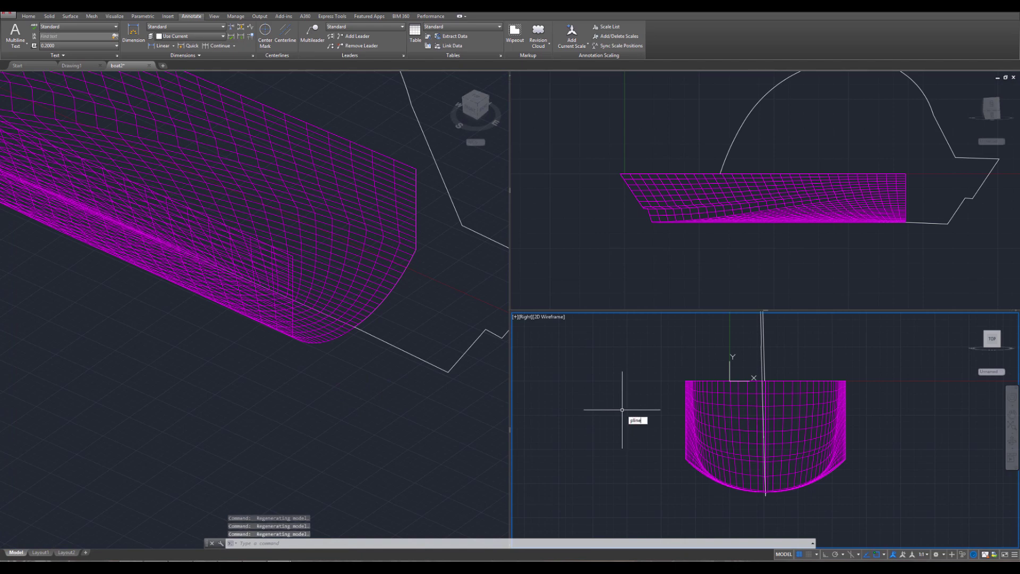
{"action": "key", "text": "Return"}
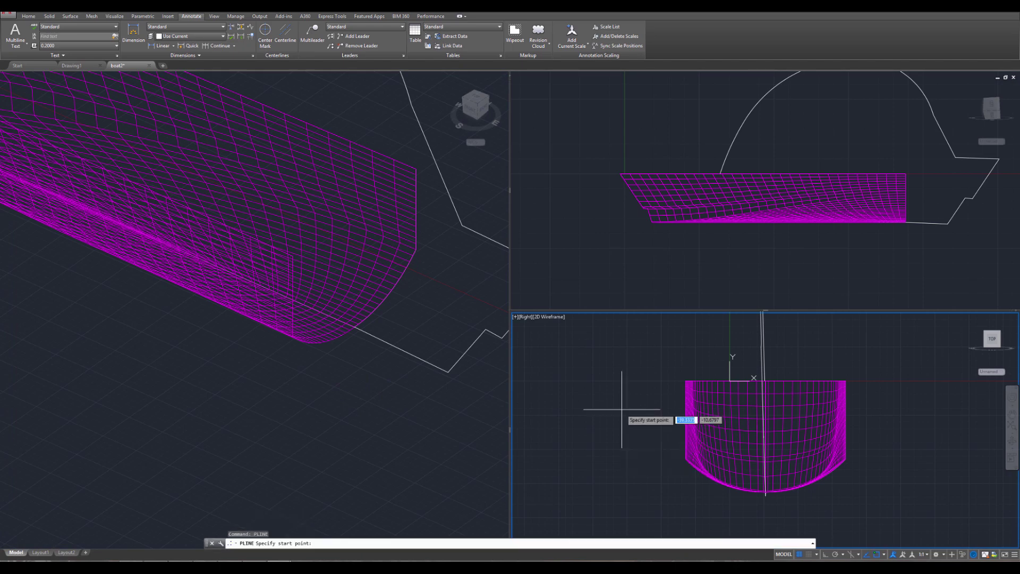
{"action": "left_click", "coordinate": [355, 330]}
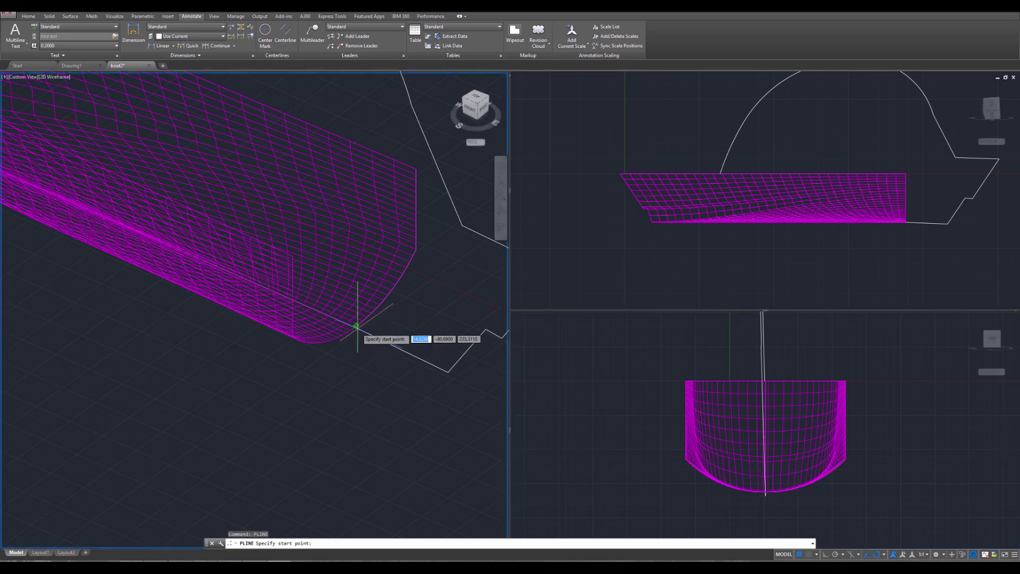
{"action": "scroll", "coordinate": [356, 335], "scroll_direction": "up", "scroll_amount": 5}
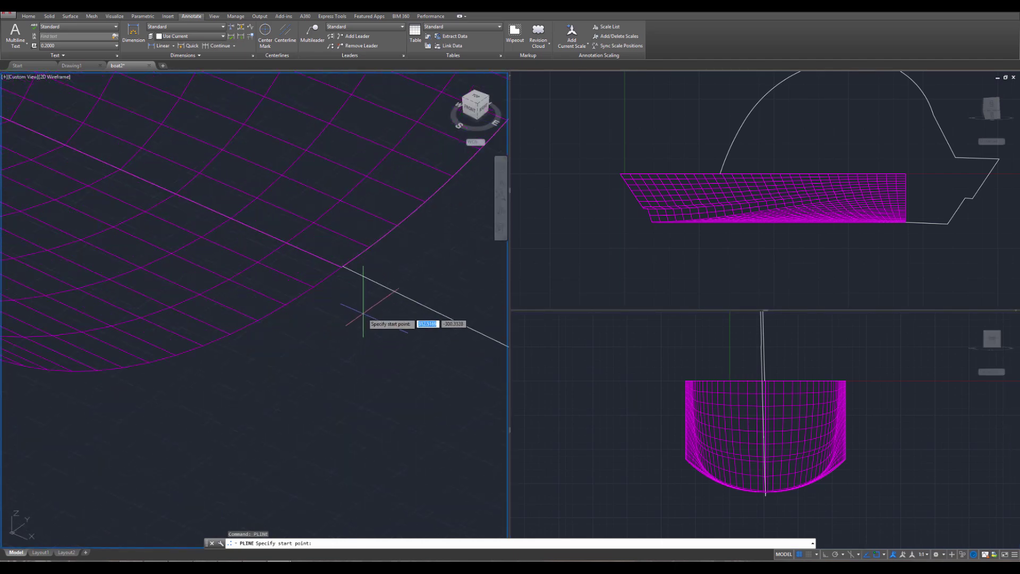
{"action": "left_click", "coordinate": [344, 267]}
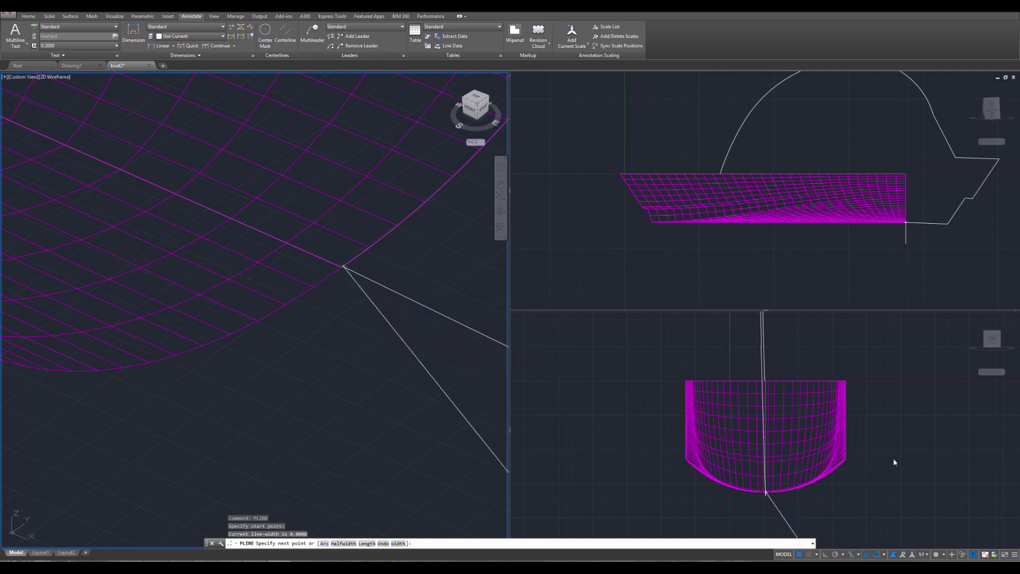
Add an arc segment with the Second pt option, following the hull's curved bottom edge up to the corner of its vertical side
{"action": "left_click", "coordinate": [622, 356]}
{"action": "scroll", "coordinate": [781, 387], "scroll_direction": "up", "scroll_amount": 4}
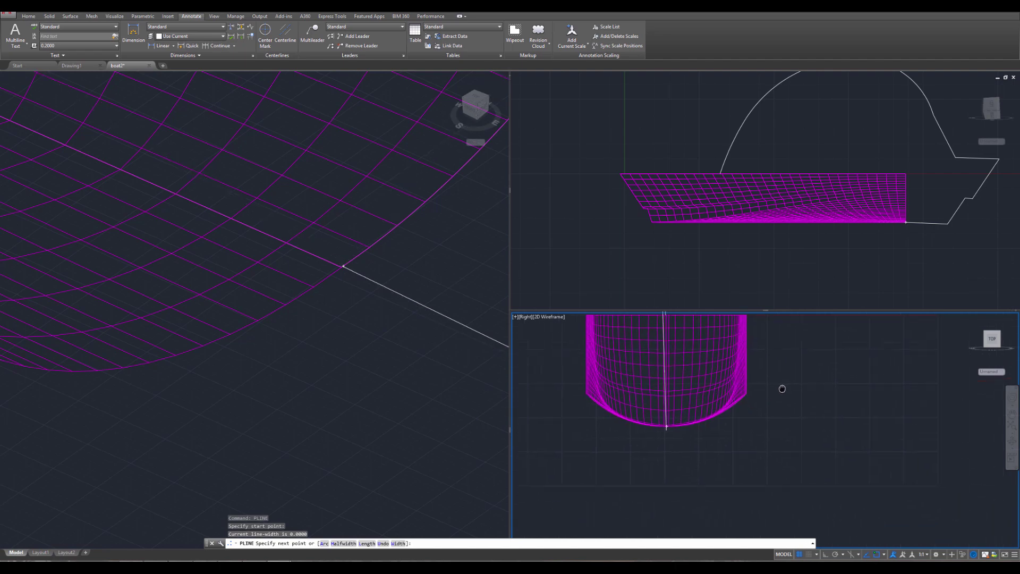
{"action": "scroll", "coordinate": [786, 448], "scroll_direction": "up", "scroll_amount": 2}
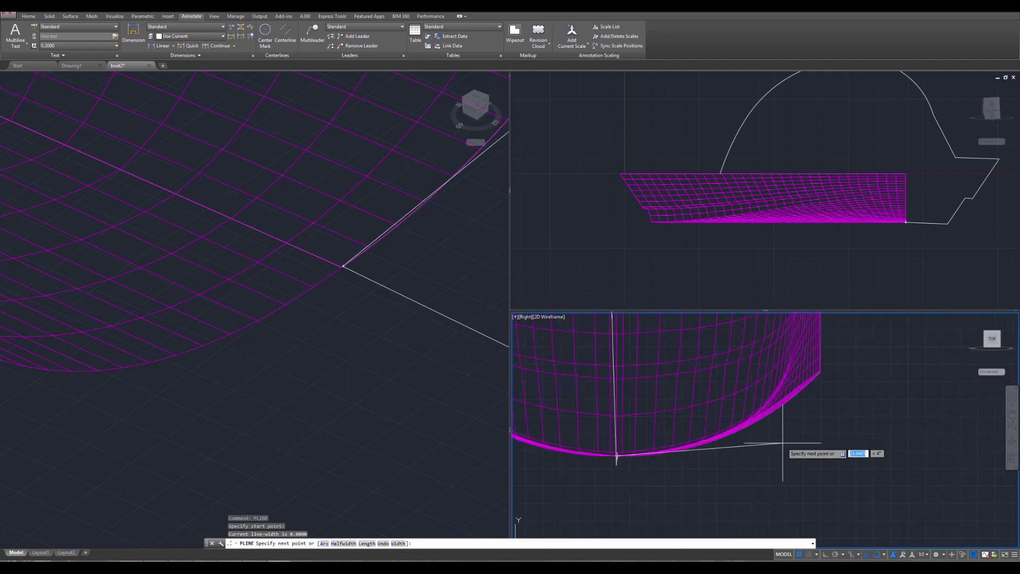
{"action": "right_click", "coordinate": [789, 446]}
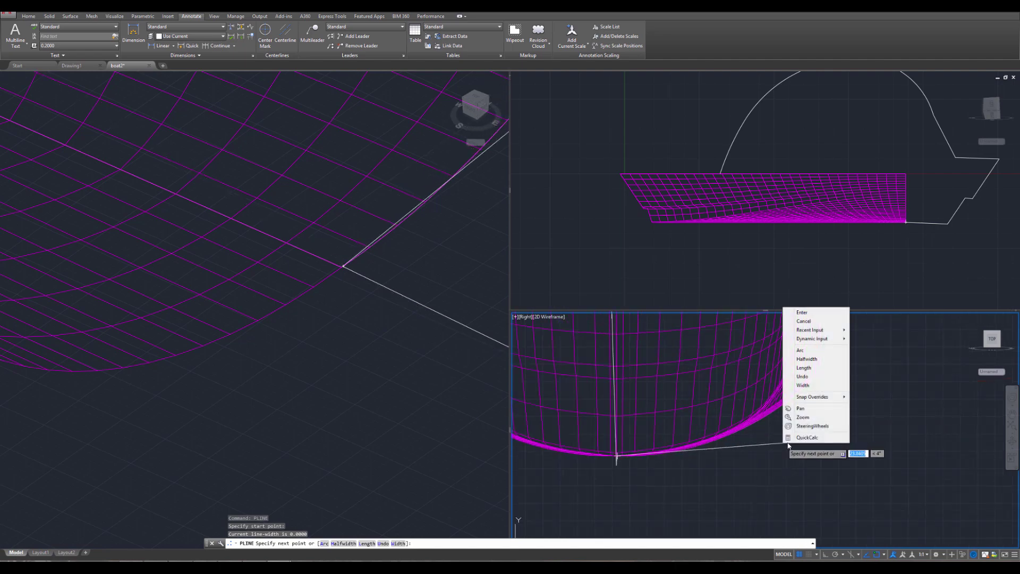
{"action": "left_click", "coordinate": [826, 350]}
{"action": "right_click", "coordinate": [795, 445]}
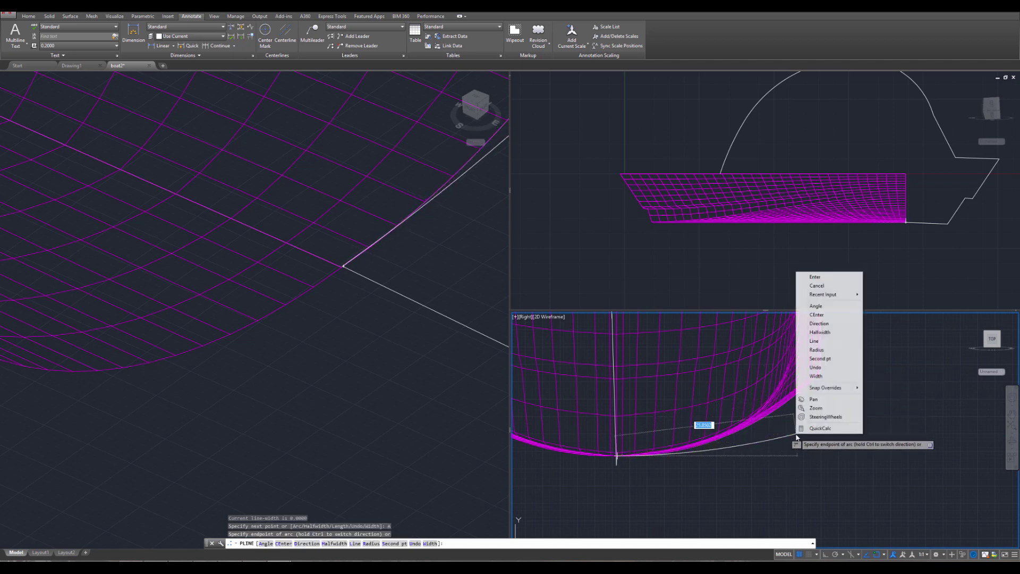
{"action": "left_click", "coordinate": [820, 358]}
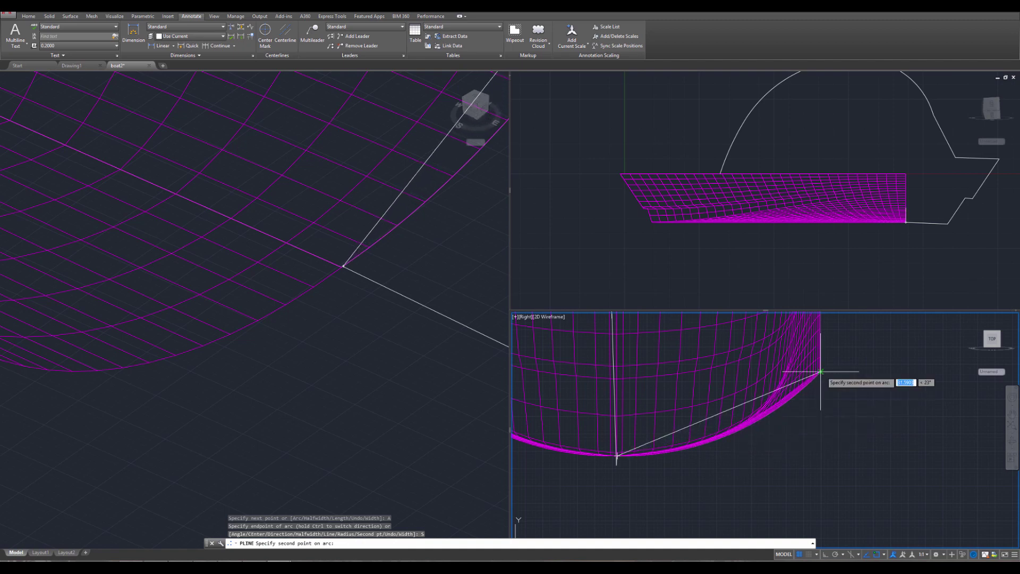
{"action": "left_click", "coordinate": [740, 432]}
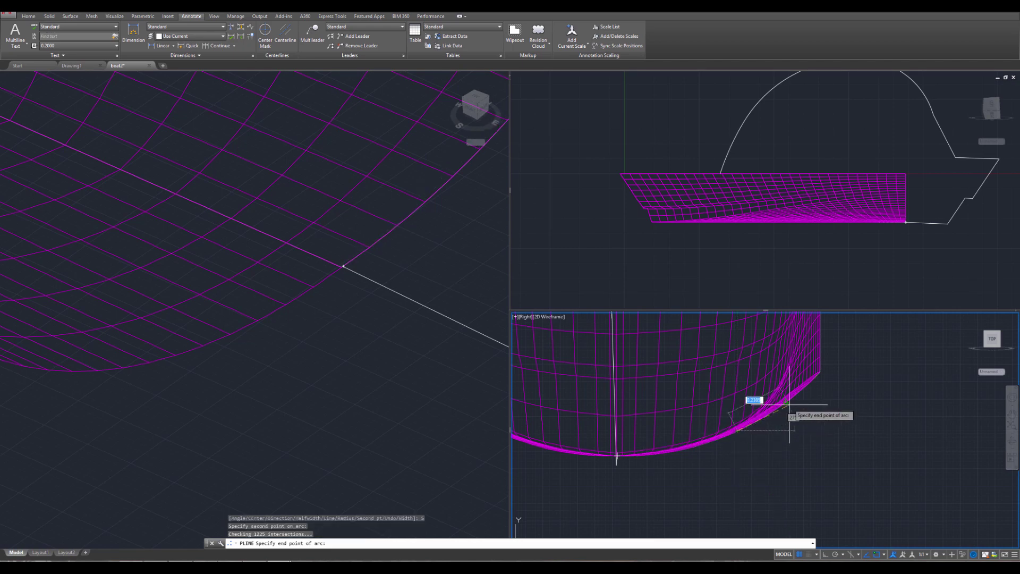
{"action": "left_click", "coordinate": [821, 372]}
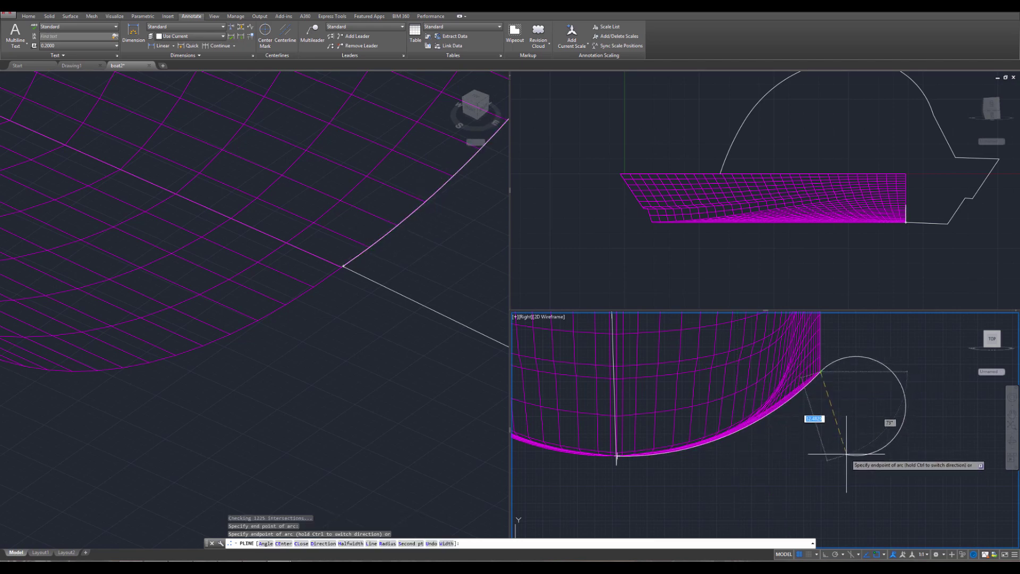
Continue the polyline with a straight line segment up the hull's side to its top corner and end the command
{"action": "middle_click_drag", "start_coordinate": [858, 410], "coordinate": [831, 461]}
{"action": "middle_click_drag", "start_coordinate": [825, 392], "coordinate": [743, 478]}
{"action": "right_click", "coordinate": [736, 380]}
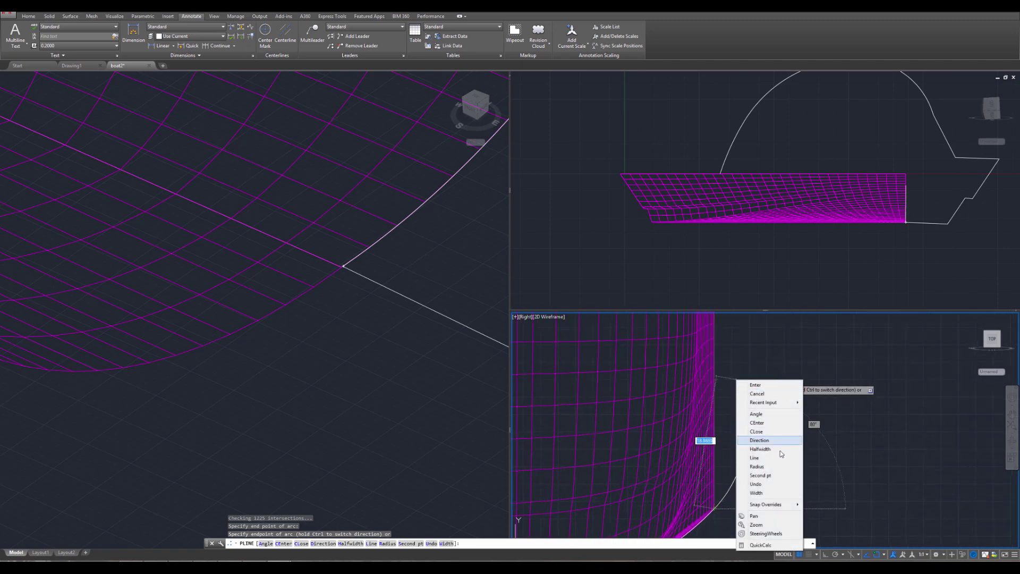
{"action": "left_click", "coordinate": [768, 461]}
{"action": "middle_click_drag", "start_coordinate": [742, 425], "coordinate": [770, 508]}
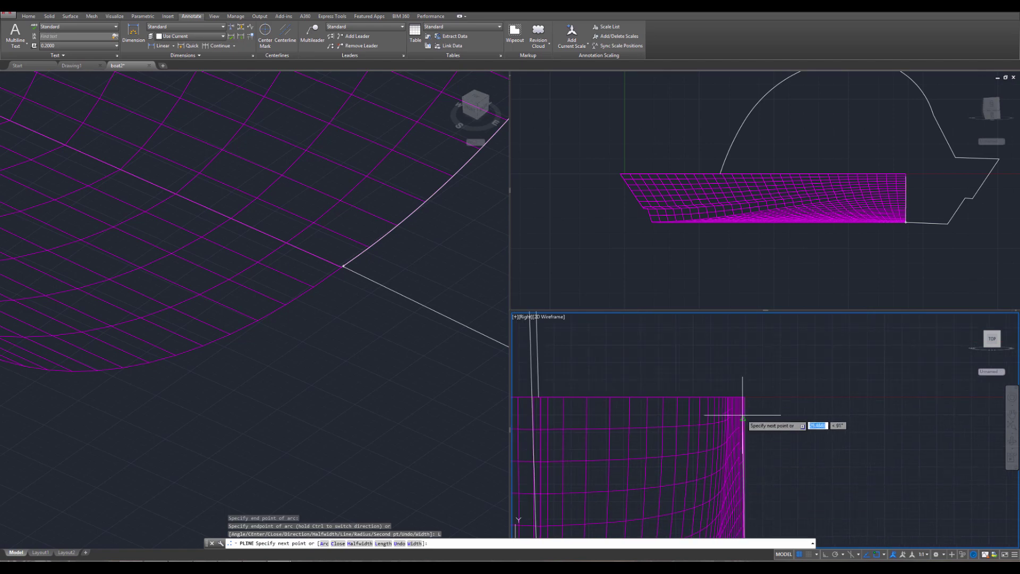
{"action": "left_click", "coordinate": [745, 397]}
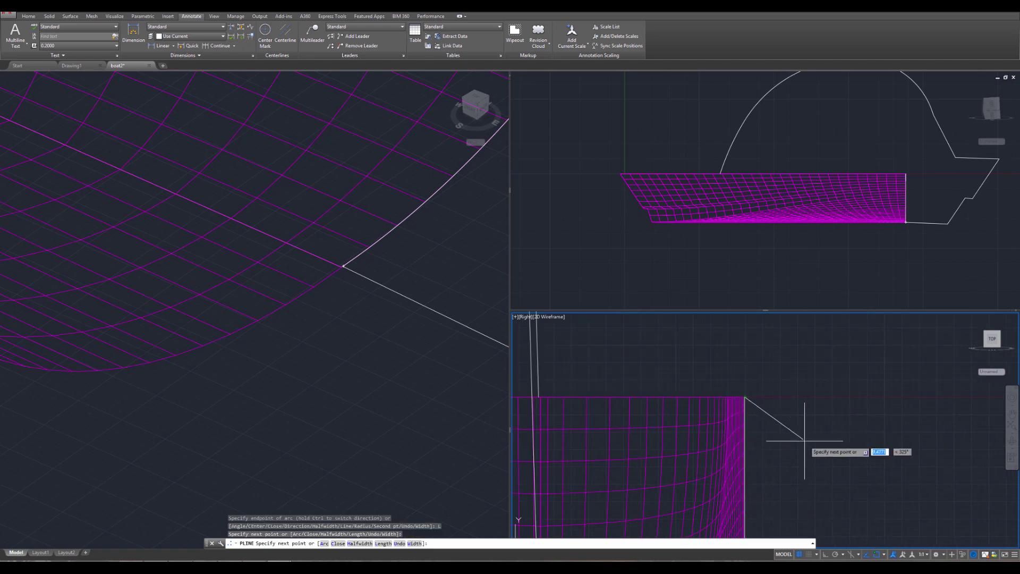
{"action": "middle_click_drag", "start_coordinate": [769, 422], "coordinate": [778, 373]}
{"action": "scroll", "coordinate": [780, 449], "scroll_direction": "down", "scroll_amount": 2}
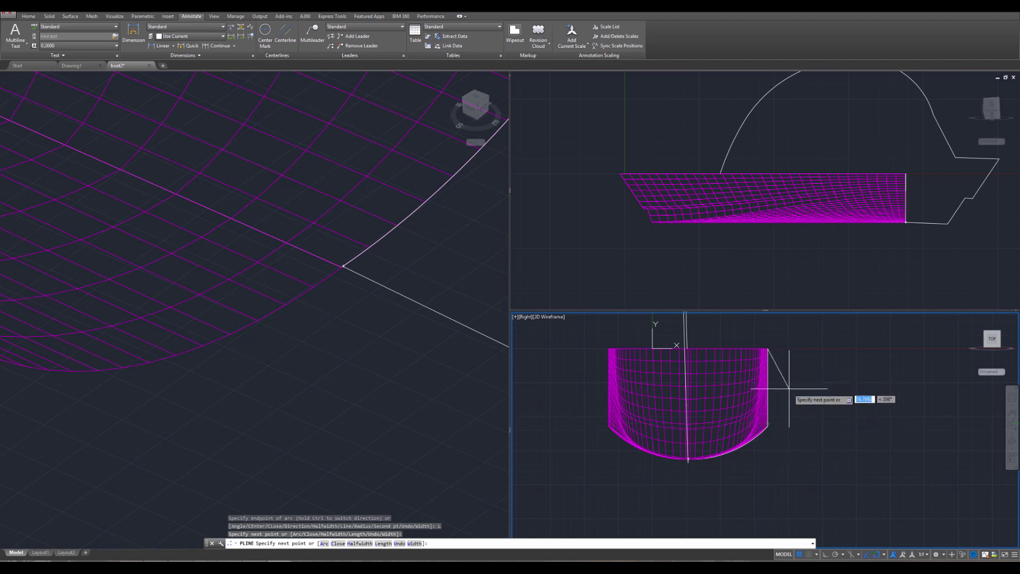
{"action": "scroll", "coordinate": [355, 338], "scroll_direction": "down", "scroll_amount": 4}
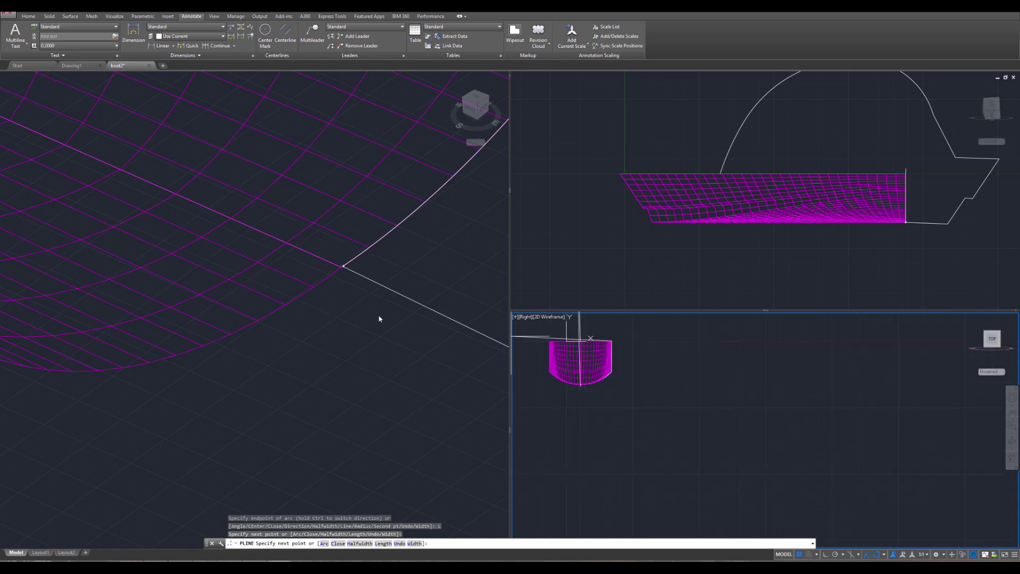
{"action": "scroll", "coordinate": [341, 339], "scroll_direction": "up", "scroll_amount": 4}
{"action": "key", "text": "Escape"}
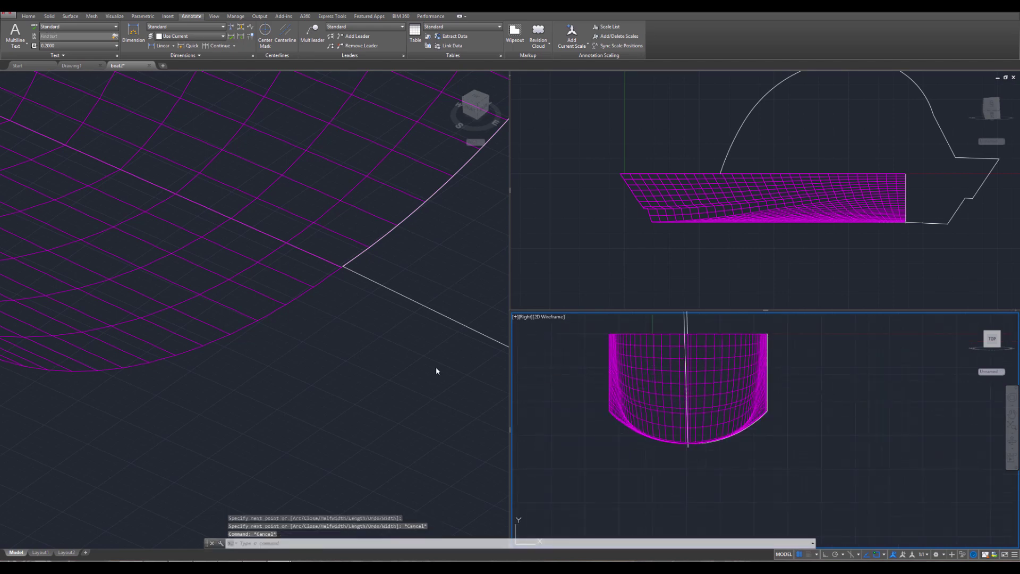
In the custom-view viewport, move the UCS origin to the hull's top stern corner at the upper end of the new polyline
{"action": "left_click", "coordinate": [261, 338]}
{"action": "scroll", "coordinate": [268, 353], "scroll_direction": "down", "scroll_amount": 9}
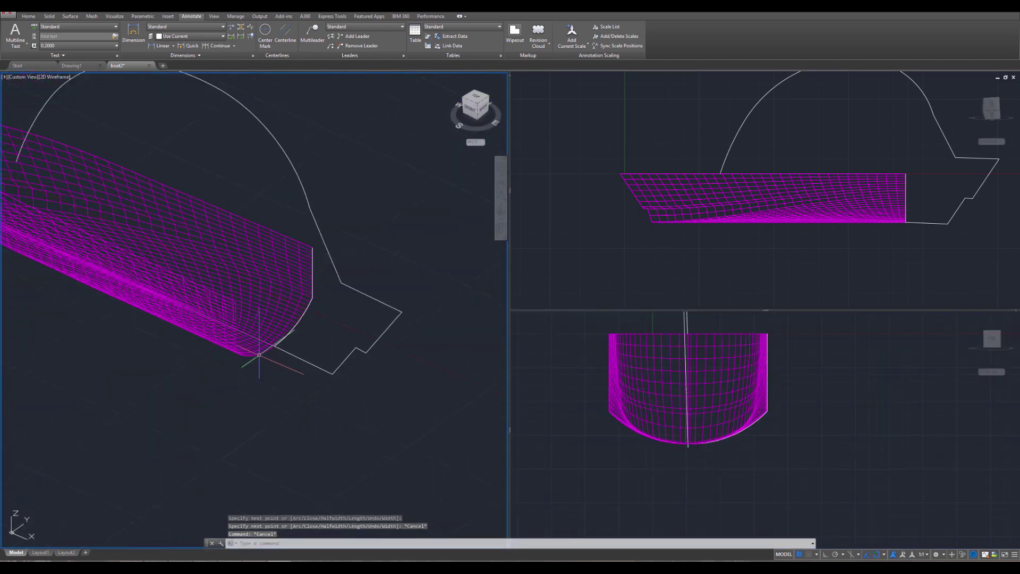
{"action": "middle_click_drag", "start_coordinate": [382, 310], "coordinate": [426, 326]}
{"action": "middle_click_drag", "start_coordinate": [217, 368], "coordinate": [248, 328]}
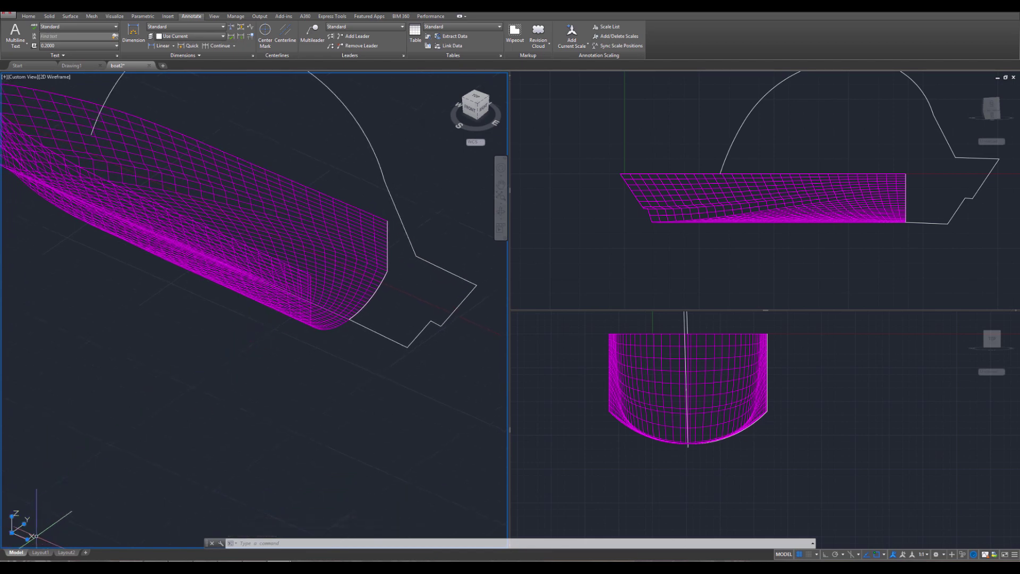
{"action": "left_click", "coordinate": [12, 533]}
{"action": "middle_click_drag", "start_coordinate": [359, 209], "coordinate": [264, 261]}
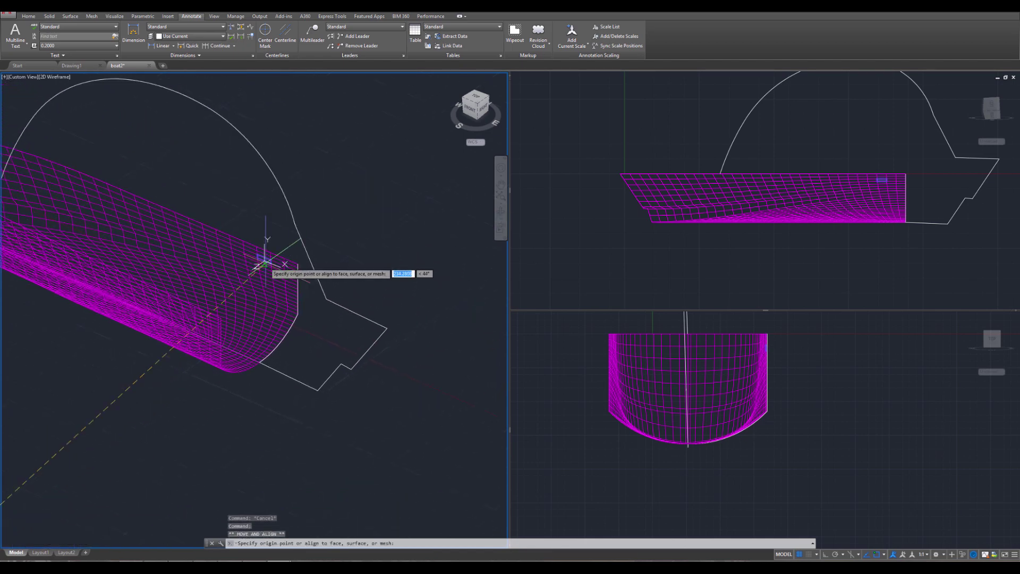
{"action": "scroll", "coordinate": [263, 265], "scroll_direction": "up", "scroll_amount": 5}
{"action": "left_click", "coordinate": [352, 253]}
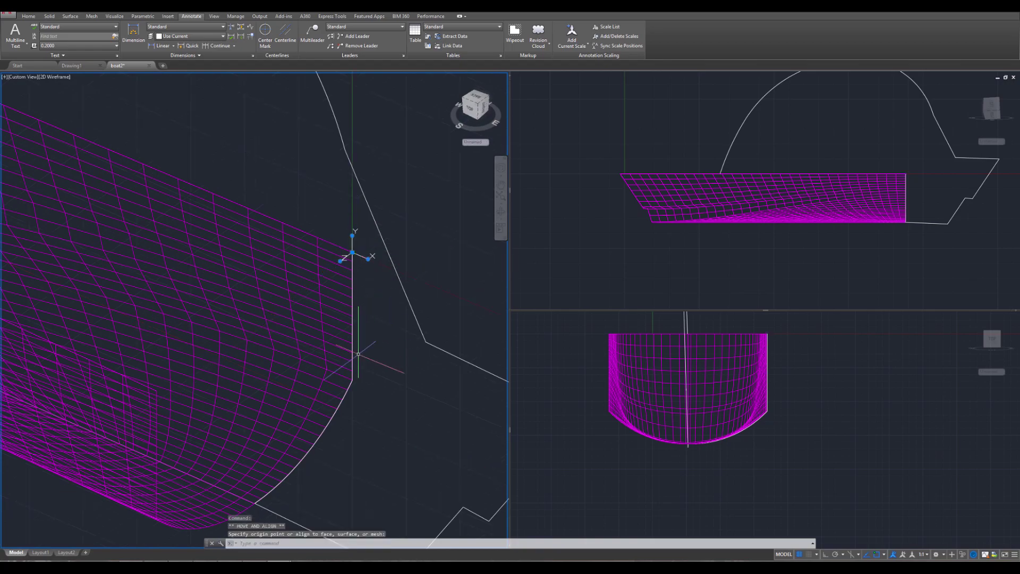
Direct the UCS Y axis along the hull's top edge, through the point in line with the profile curve's lower end
{"action": "middle_click_drag", "start_coordinate": [353, 349], "coordinate": [109, 348], "text": "shift"}
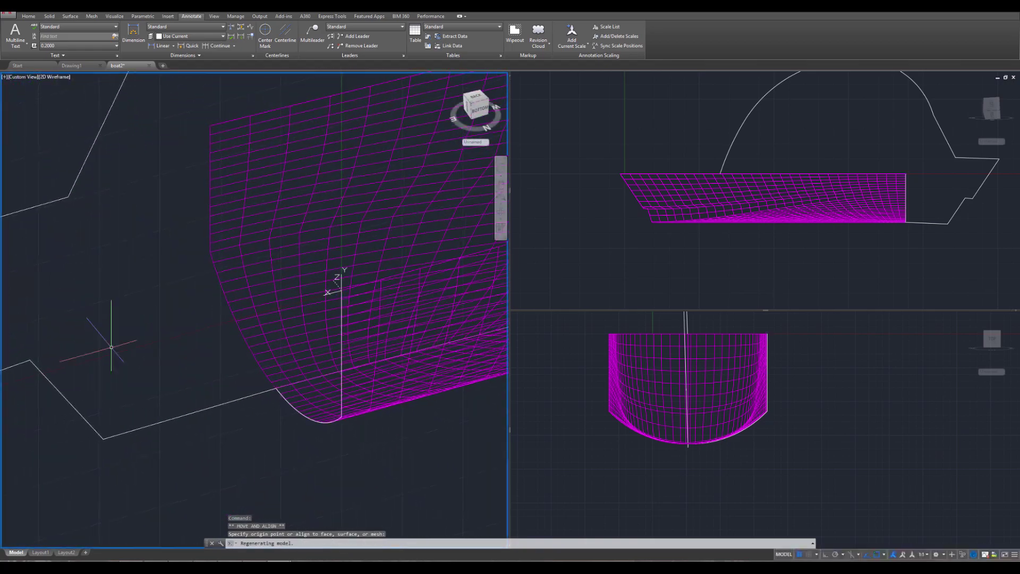
{"action": "scroll", "coordinate": [345, 331], "scroll_direction": "up", "scroll_amount": 2}
{"action": "middle_click_drag", "start_coordinate": [344, 331], "coordinate": [239, 339], "text": "shift"}
{"action": "scroll", "coordinate": [223, 297], "scroll_direction": "up", "scroll_amount": 4}
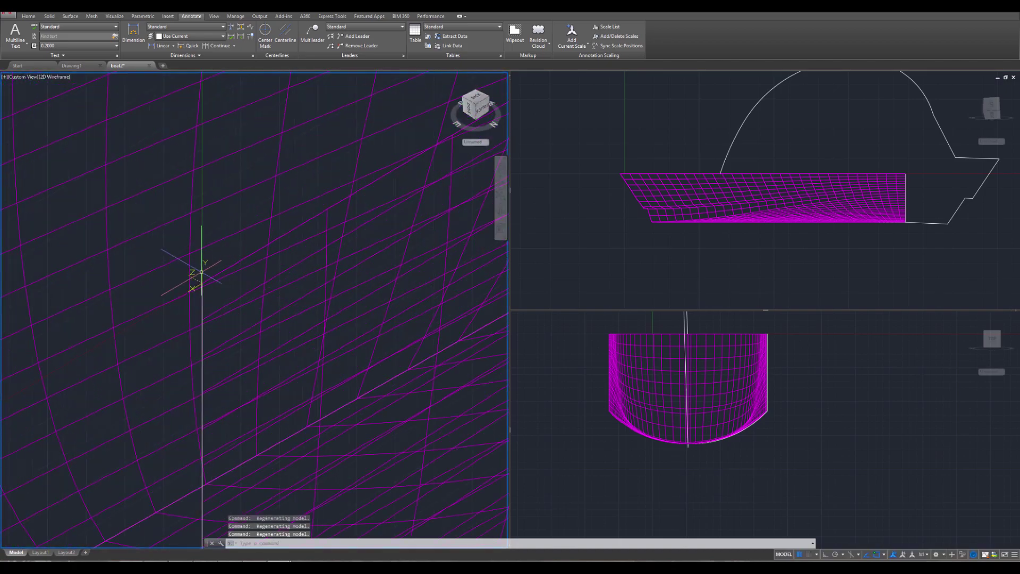
{"action": "middle_click_drag", "start_coordinate": [311, 303], "coordinate": [261, 231]}
{"action": "scroll", "coordinate": [321, 194], "scroll_direction": "down", "scroll_amount": 8}
{"action": "middle_click_drag", "start_coordinate": [336, 214], "coordinate": [464, 239], "text": "shift"}
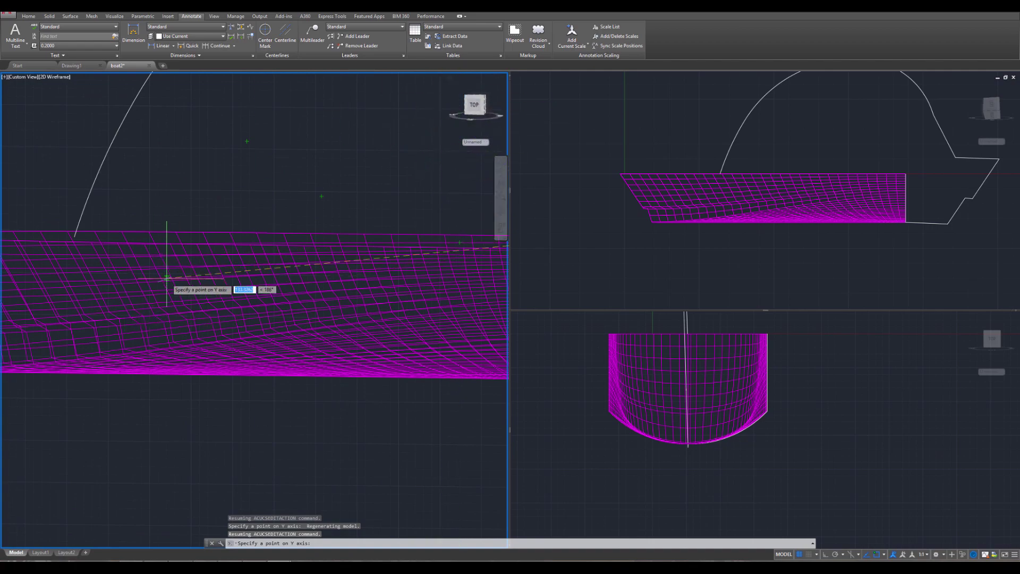
{"action": "left_click", "coordinate": [450, 77]}
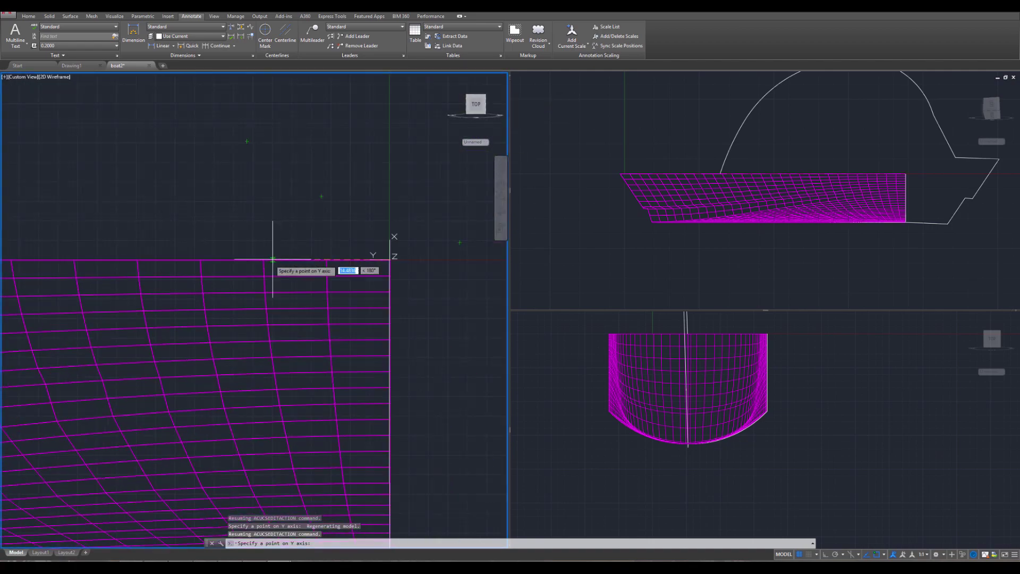
{"action": "scroll", "coordinate": [262, 266], "scroll_direction": "up", "scroll_amount": 6}
{"action": "scroll", "coordinate": [256, 271], "scroll_direction": "down", "scroll_amount": 10}
{"action": "middle_click_drag", "start_coordinate": [134, 281], "coordinate": [382, 248]}
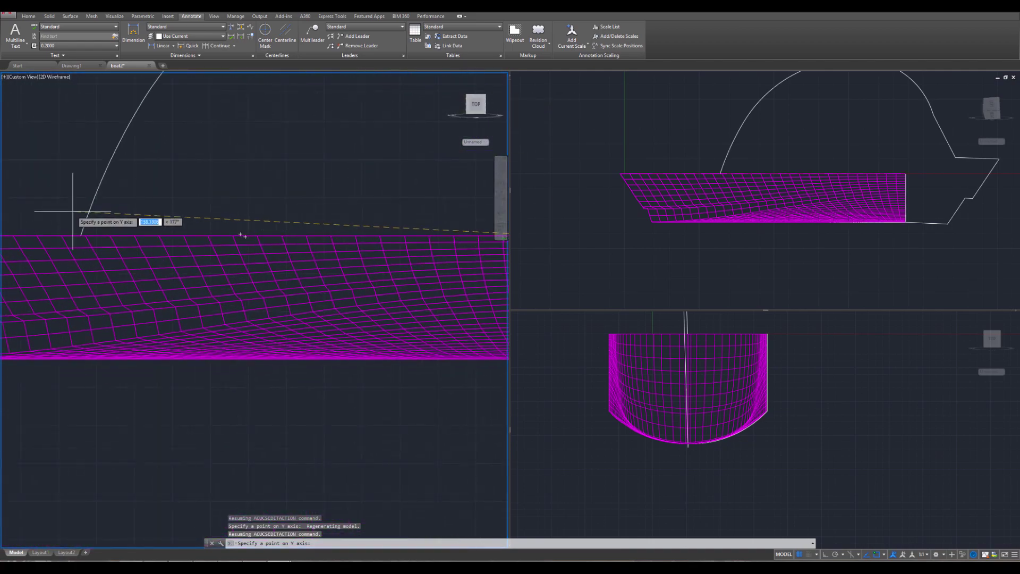
{"action": "scroll", "coordinate": [154, 236], "scroll_direction": "up", "scroll_amount": 6}
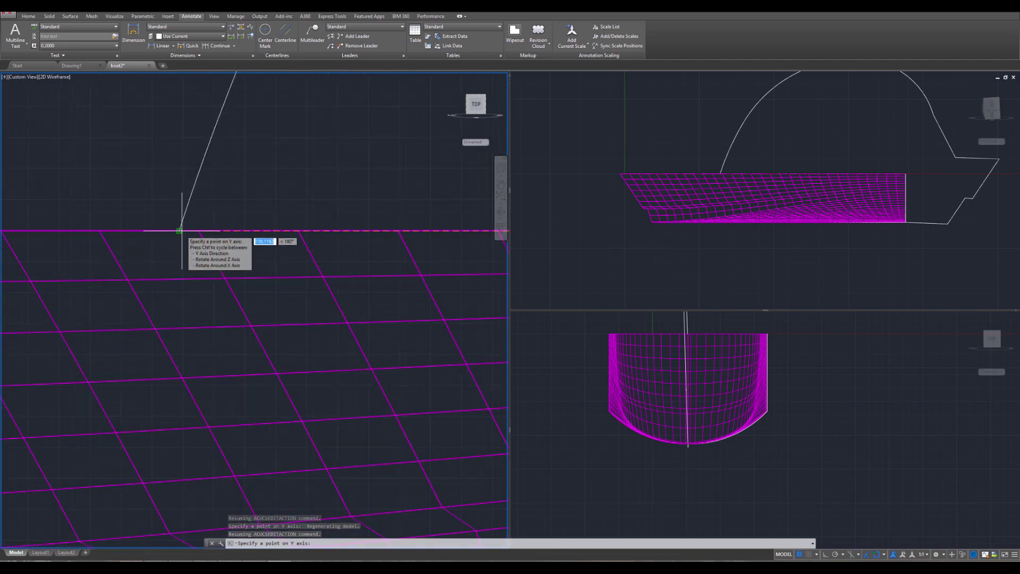
{"action": "mouse_move", "coordinate": [192, 242]}
{"action": "middle_mouse_down", "text": "shift"}
{"action": "mouse_move", "coordinate": [189, 257]}
{"action": "mouse_move", "coordinate": [183, 241]}
{"action": "middle_mouse_up", "text": "shift"}
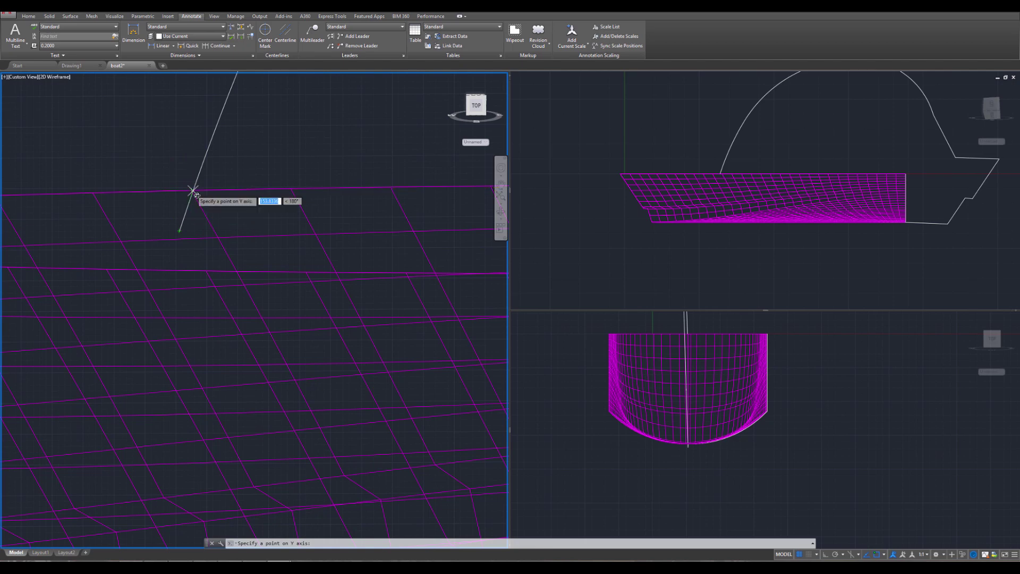
{"action": "middle_click_drag", "start_coordinate": [193, 190], "coordinate": [184, 189], "text": "shift"}
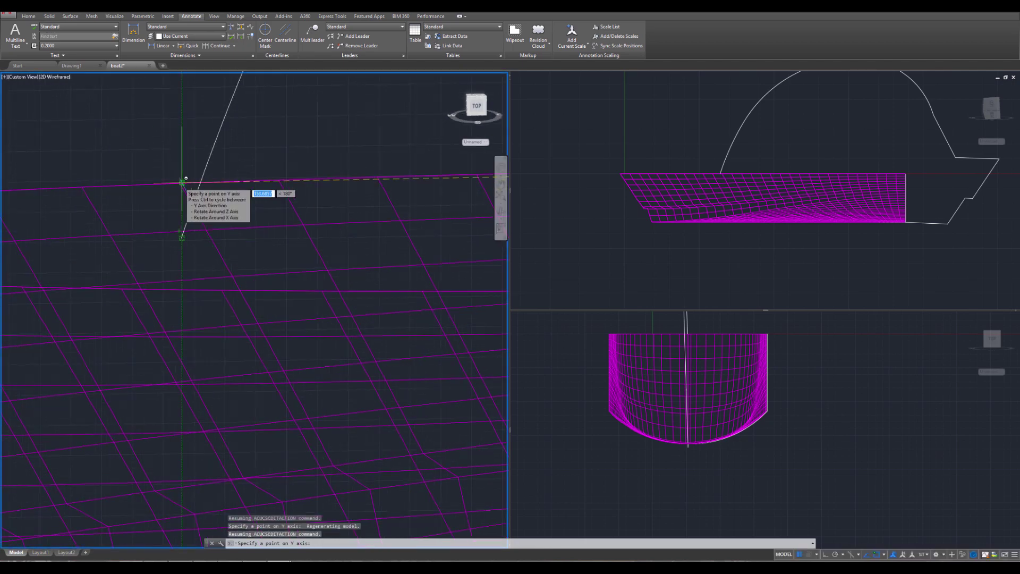
{"action": "left_click", "coordinate": [182, 183]}
Start a line at the UCS origin on the hull's top stern corner in the custom-view viewport
{"action": "scroll", "coordinate": [257, 288], "scroll_direction": "down", "scroll_amount": 13}
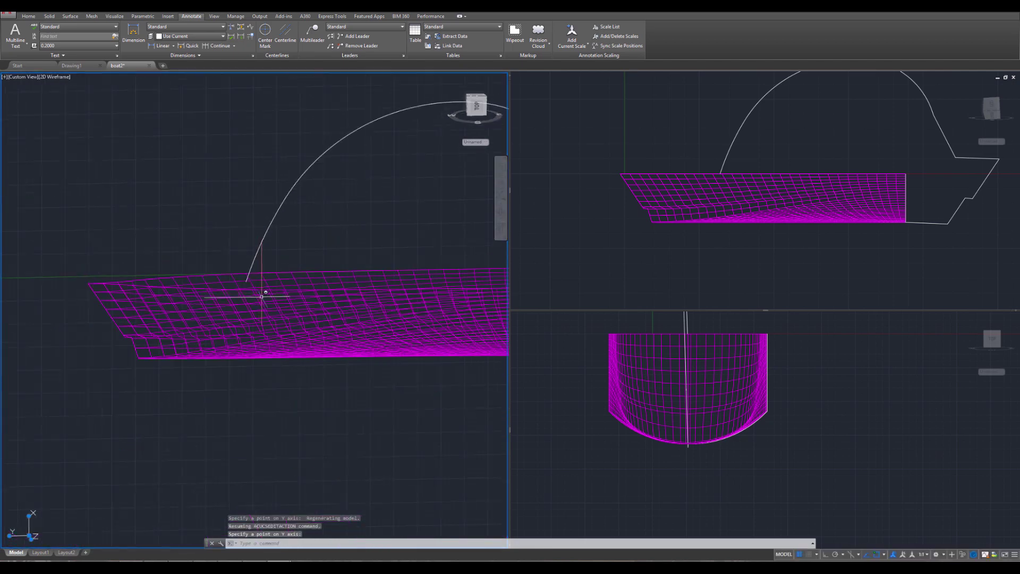
{"action": "middle_click_drag", "start_coordinate": [297, 310], "coordinate": [109, 355], "text": "shift"}
{"action": "scroll", "coordinate": [296, 335], "scroll_direction": "up", "scroll_amount": 8}
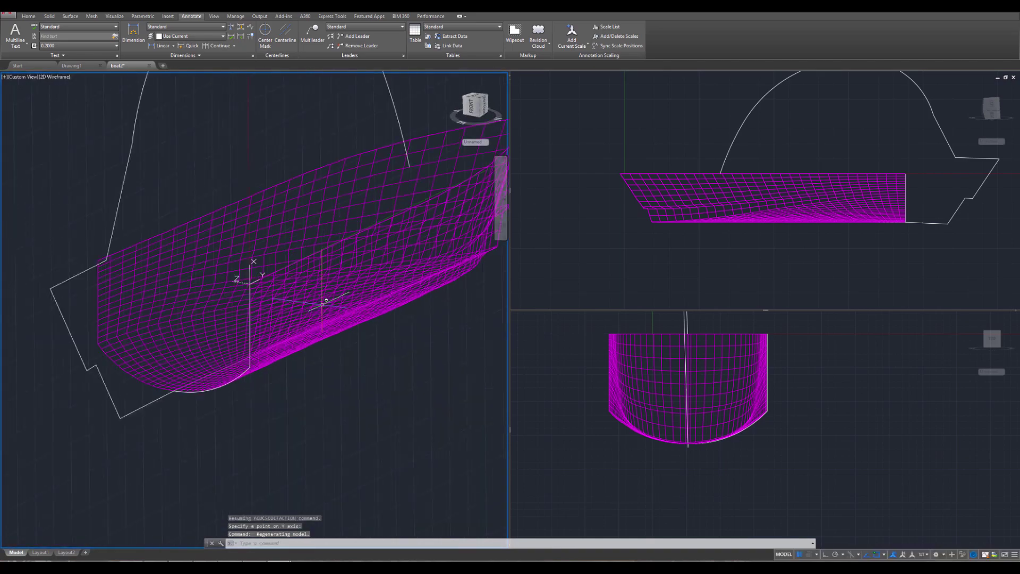
{"action": "middle_click_drag", "start_coordinate": [247, 275], "coordinate": [199, 324], "text": "shift"}
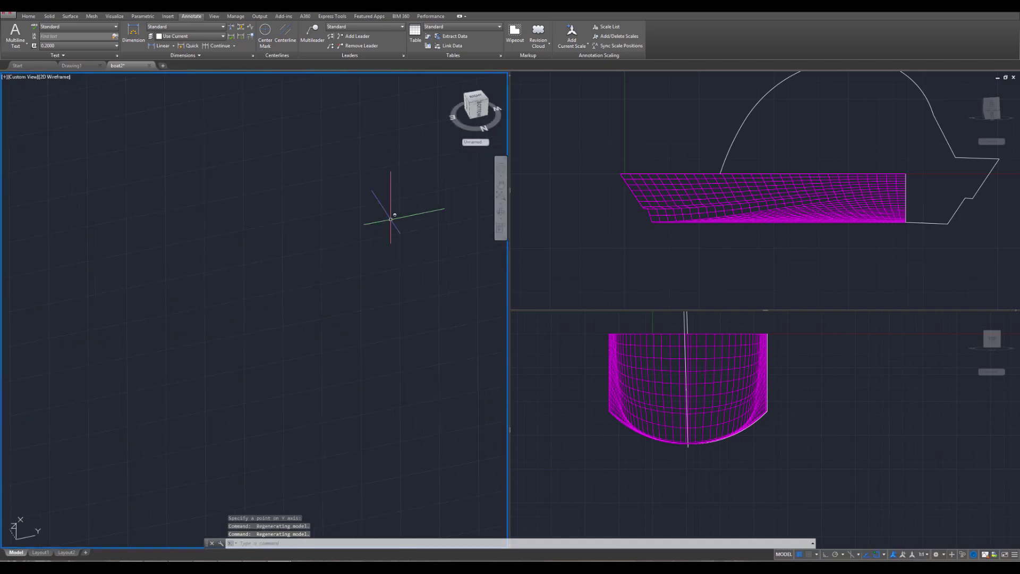
{"action": "left_click", "coordinate": [451, 78]}
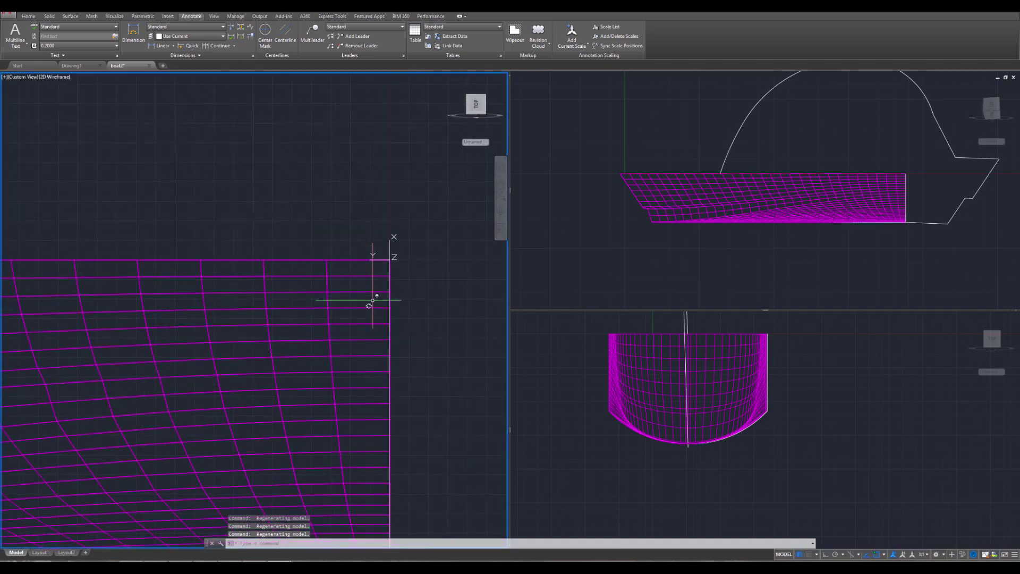
{"action": "middle_click_drag", "start_coordinate": [368, 306], "coordinate": [235, 357], "text": "shift"}
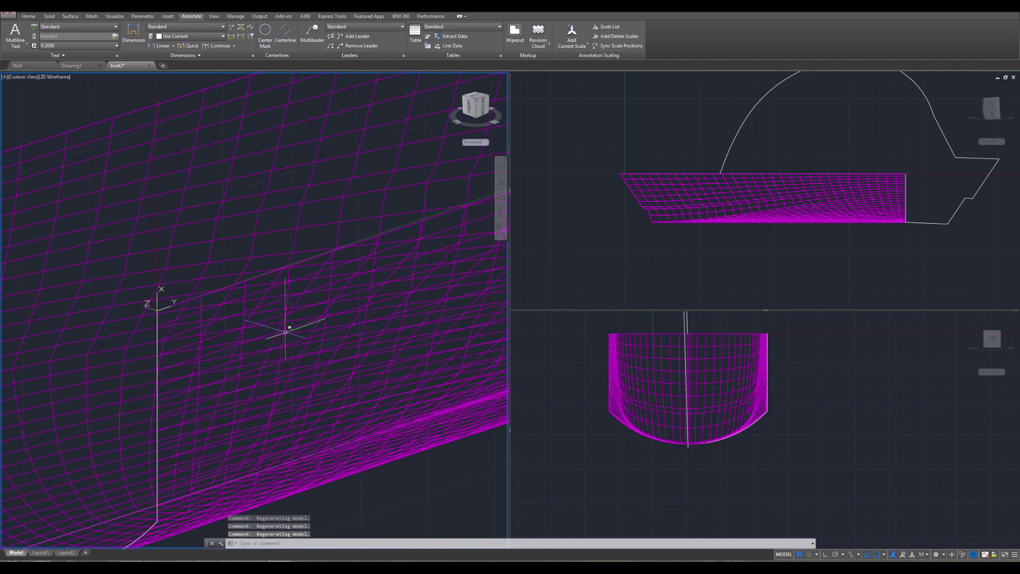
{"action": "scroll", "coordinate": [286, 332], "scroll_direction": "down", "scroll_amount": 3}
{"action": "scroll", "coordinate": [276, 330], "scroll_direction": "up", "scroll_amount": 2}
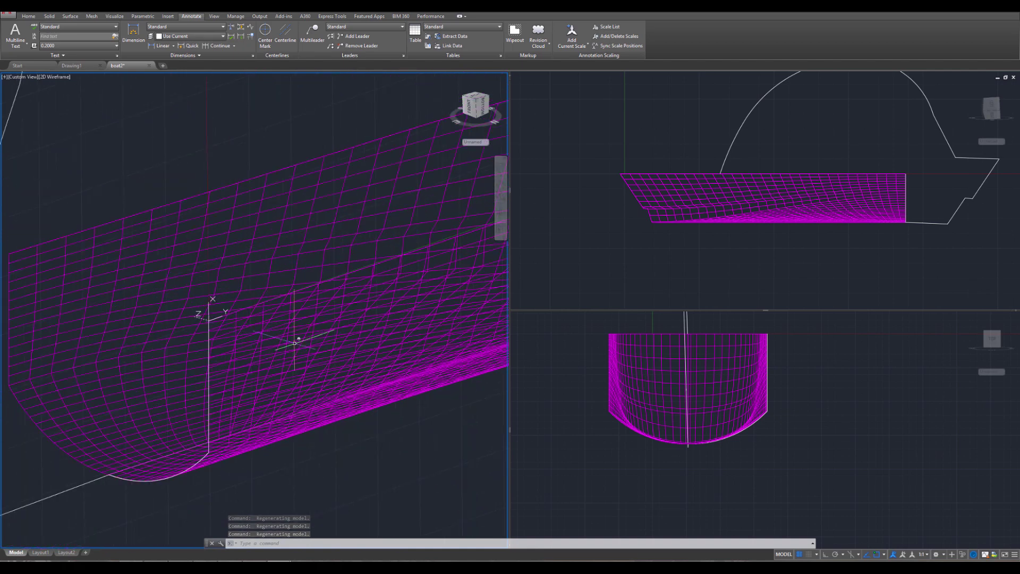
{"action": "type", "text": "l"}
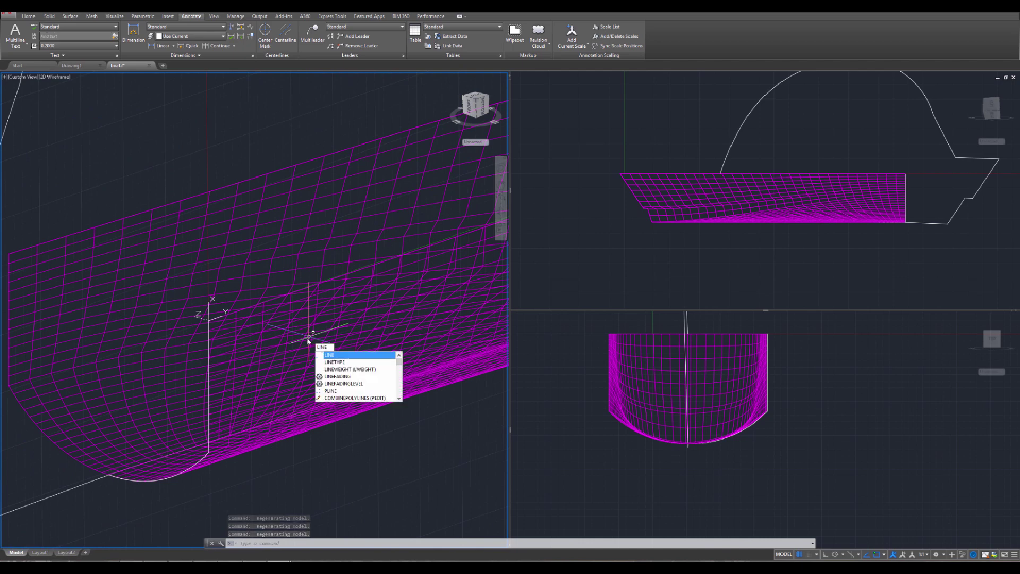
{"action": "key", "text": "Return"}
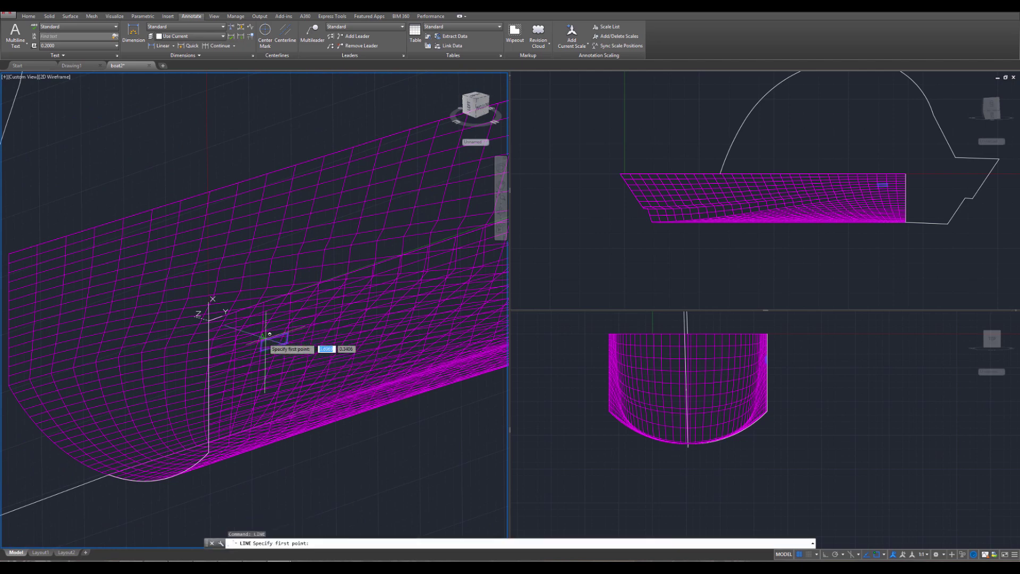
{"action": "left_click", "coordinate": [209, 320]}
Run the line along the hull's top edge to the point in line with the profile curve's lower end, and end the command
{"action": "scroll", "coordinate": [364, 234], "scroll_direction": "up", "scroll_amount": 5}
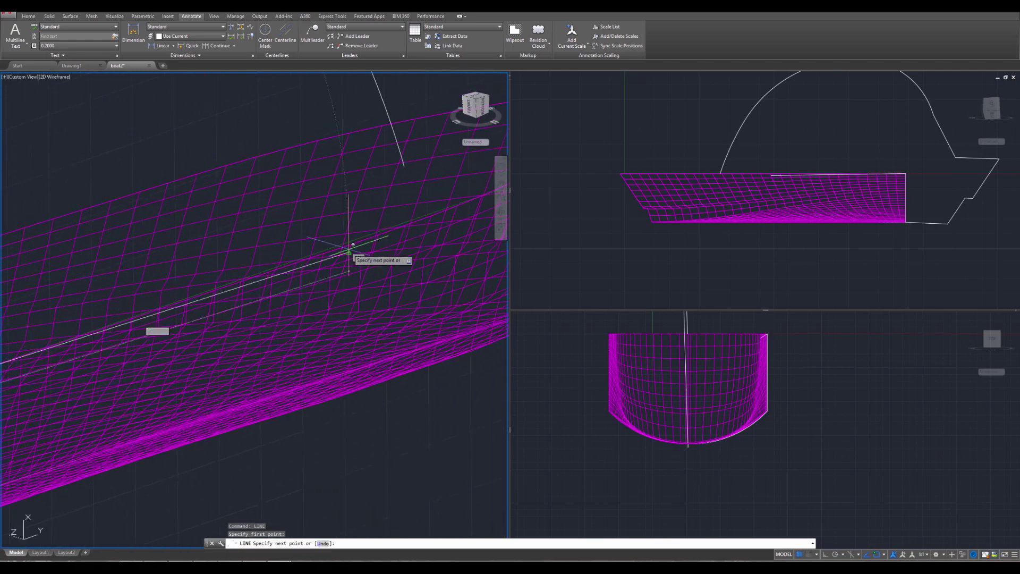
{"action": "left_click", "coordinate": [451, 77]}
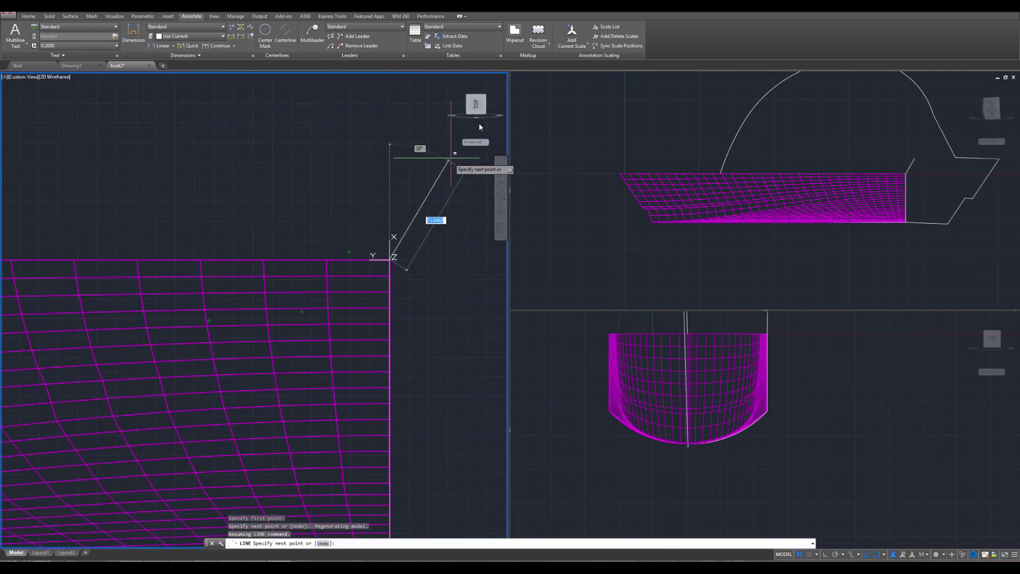
{"action": "scroll", "coordinate": [296, 290], "scroll_direction": "up", "scroll_amount": 5}
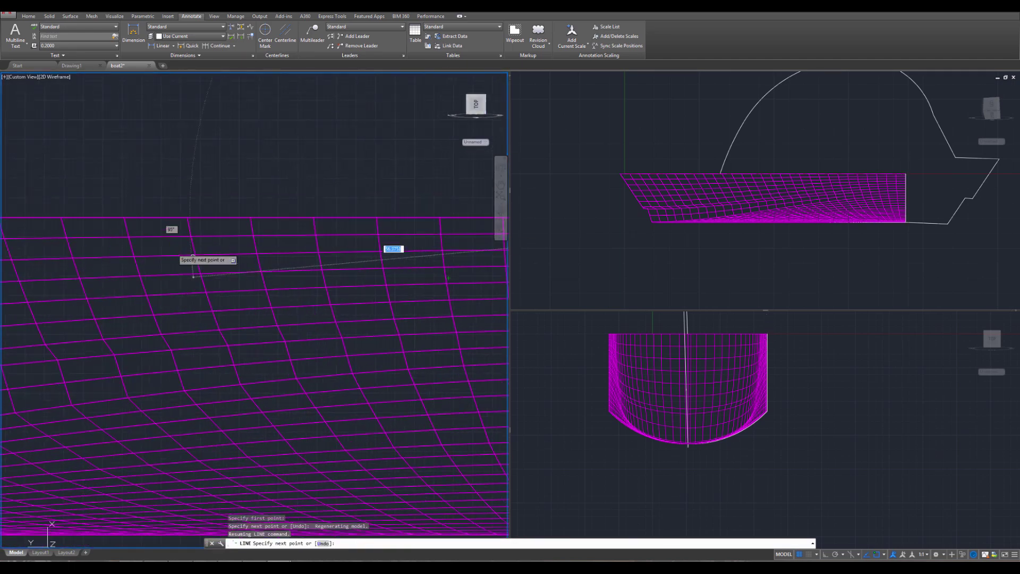
{"action": "scroll", "coordinate": [298, 290], "scroll_direction": "down", "scroll_amount": 6}
{"action": "scroll", "coordinate": [159, 280], "scroll_direction": "up", "scroll_amount": 2}
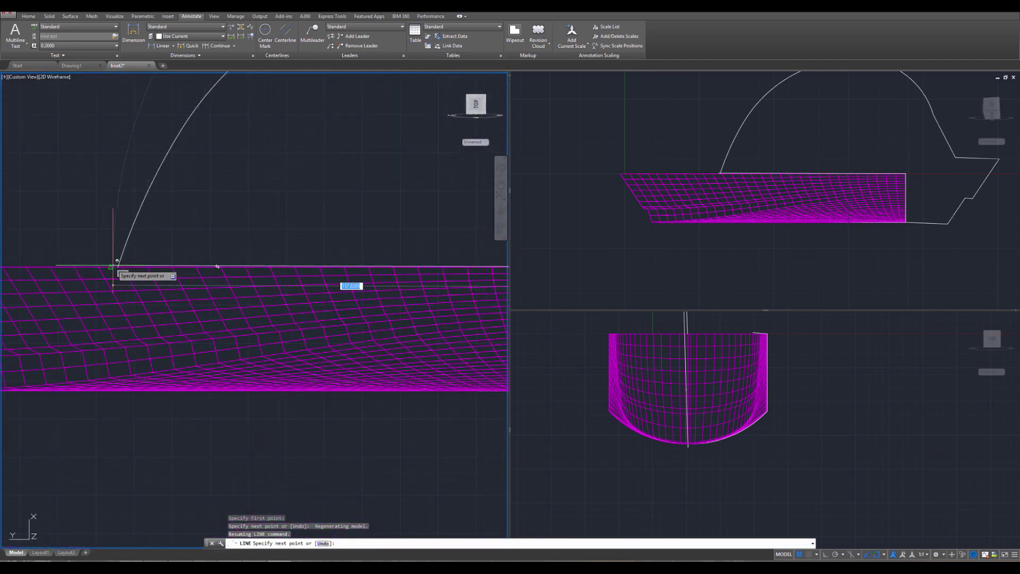
{"action": "middle_click_drag", "start_coordinate": [118, 273], "coordinate": [125, 307]}
{"action": "scroll", "coordinate": [118, 271], "scroll_direction": "up", "scroll_amount": 4}
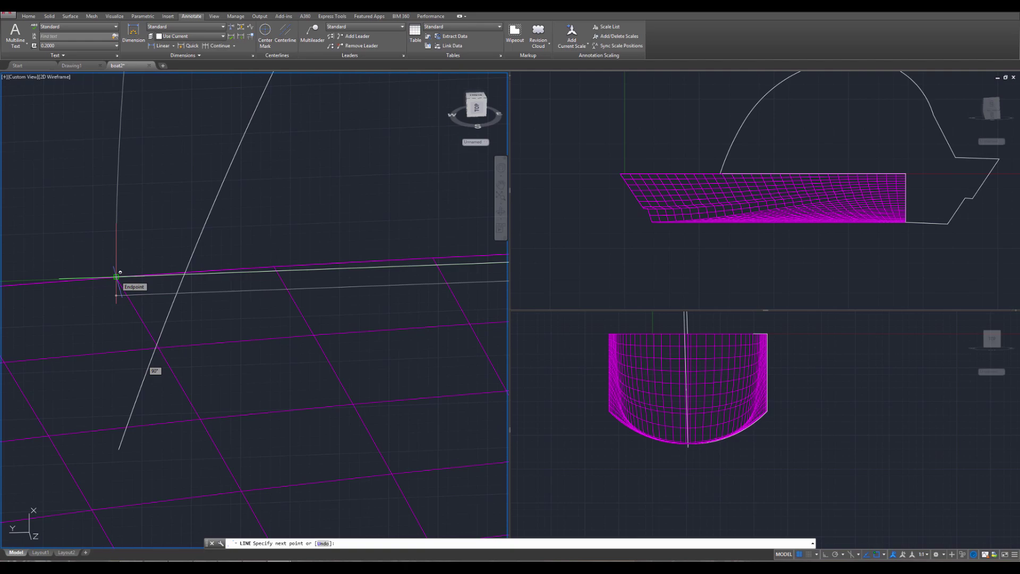
{"action": "middle_click_drag", "start_coordinate": [116, 277], "coordinate": [289, 446], "text": "shift"}
{"action": "scroll", "coordinate": [256, 367], "scroll_direction": "up", "scroll_amount": 4}
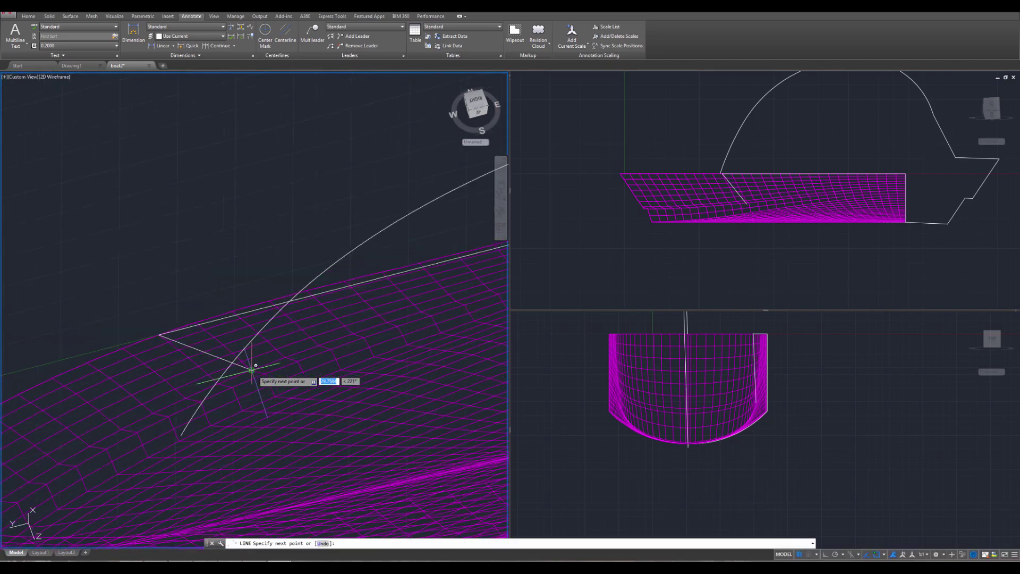
{"action": "middle_click_drag", "start_coordinate": [244, 409], "coordinate": [289, 317]}
{"action": "middle_click_drag", "start_coordinate": [160, 307], "coordinate": [243, 322], "text": "shift"}
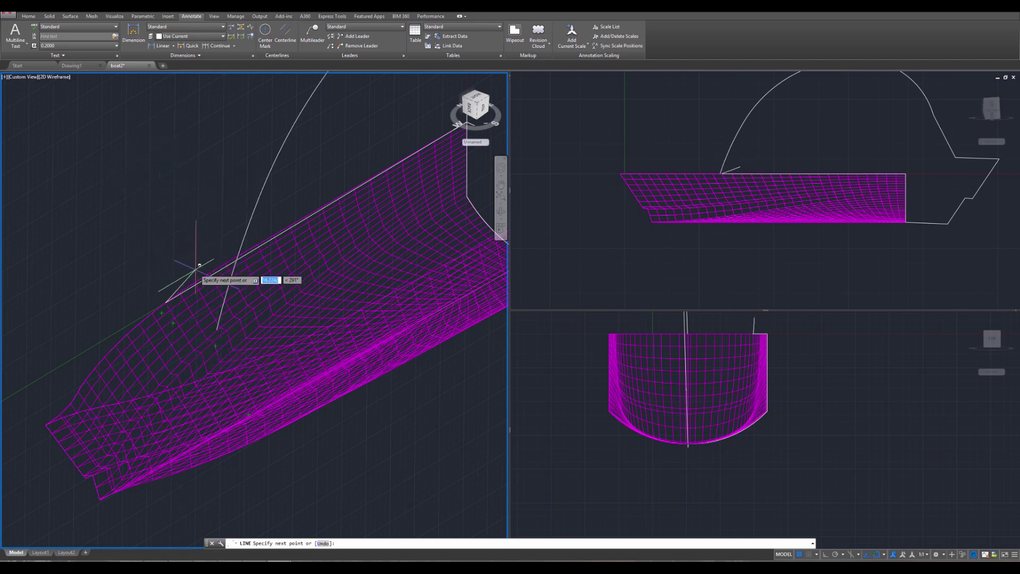
{"action": "key", "text": "Escape"}
{"action": "key", "text": "Escape"}
{"action": "key", "text": "Escape"}
Move the UCS origin from the stern corner to the forward end of the new line on the hull's top edge
{"action": "middle_click_drag", "start_coordinate": [208, 299], "coordinate": [278, 329], "text": "shift"}
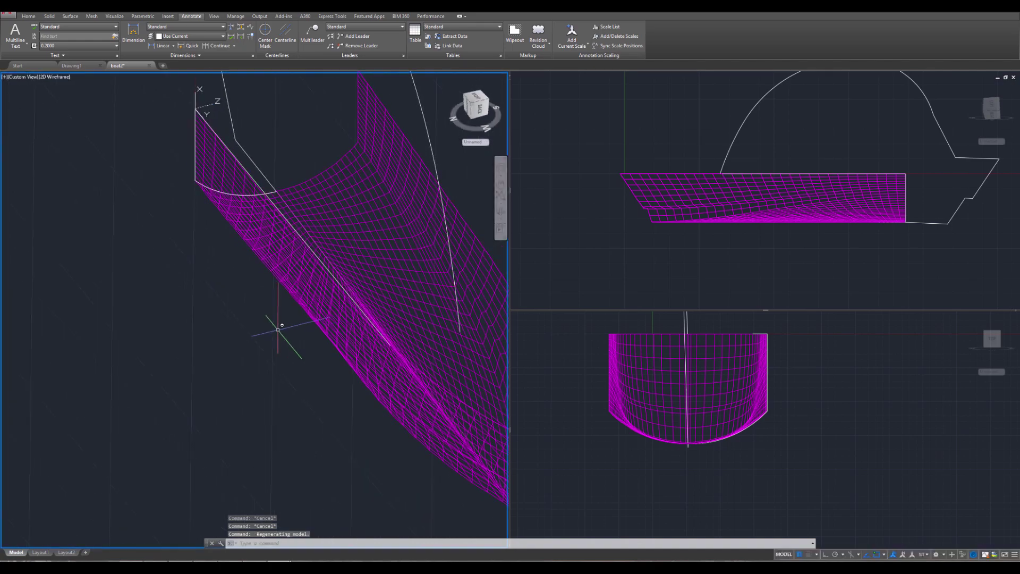
{"action": "scroll", "coordinate": [215, 88], "scroll_direction": "up", "scroll_amount": 6}
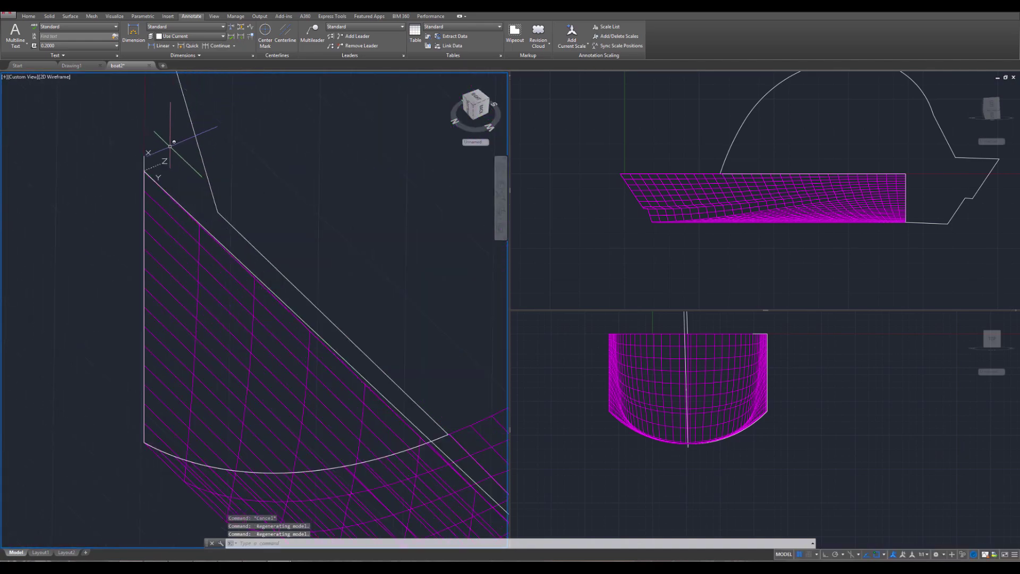
{"action": "left_click", "coordinate": [159, 164]}
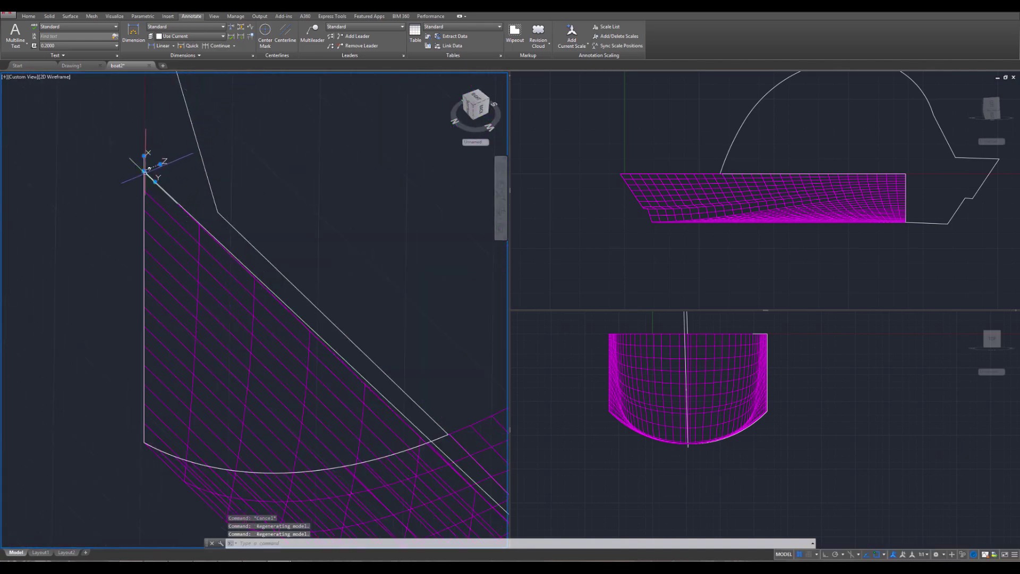
{"action": "left_click", "coordinate": [144, 171]}
{"action": "middle_click_drag", "start_coordinate": [411, 507], "coordinate": [203, 310]}
{"action": "scroll", "coordinate": [248, 303], "scroll_direction": "up", "scroll_amount": 4}
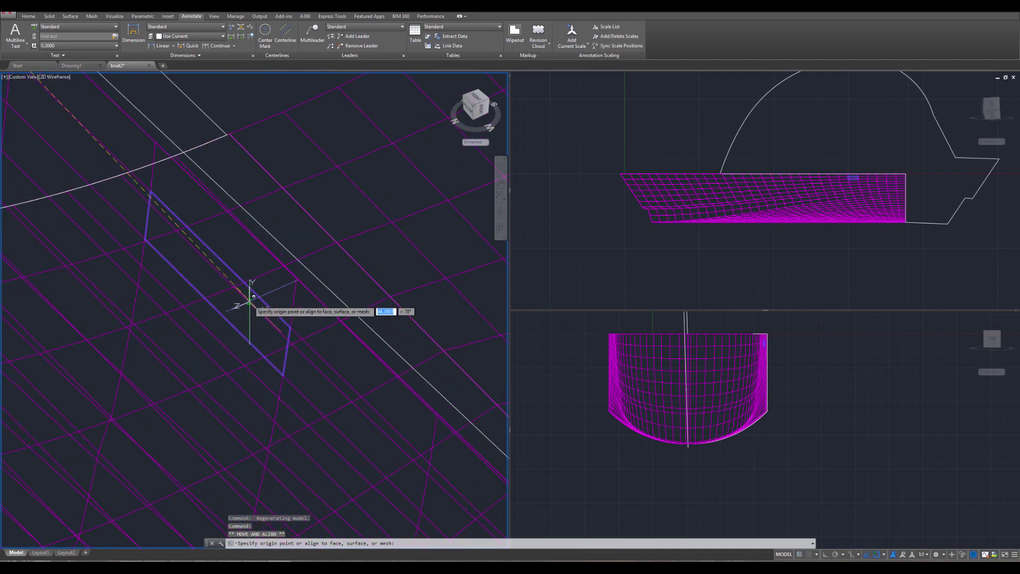
{"action": "scroll", "coordinate": [258, 313], "scroll_direction": "down", "scroll_amount": 10}
{"action": "scroll", "coordinate": [271, 314], "scroll_direction": "up", "scroll_amount": 10}
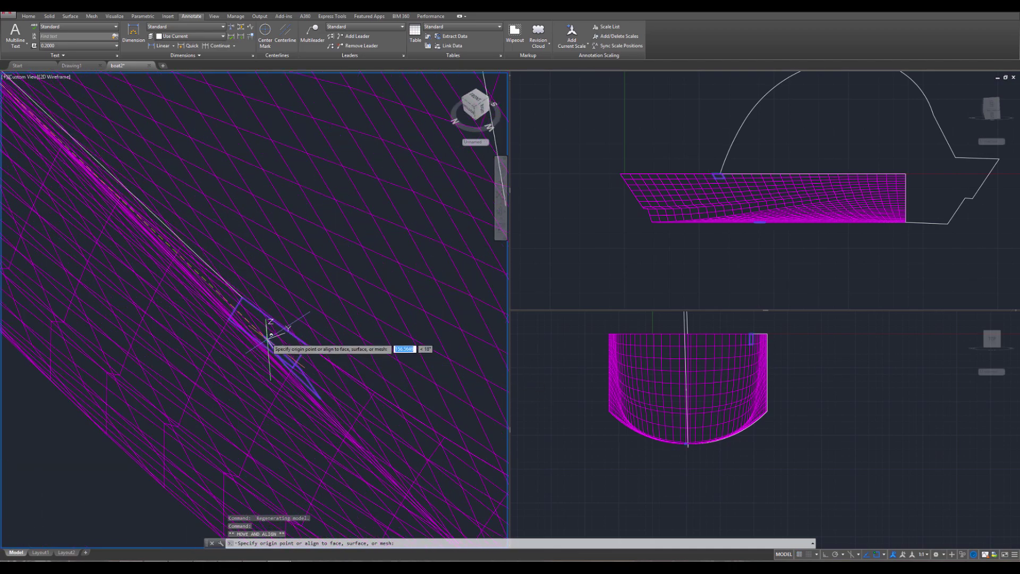
{"action": "left_click", "coordinate": [245, 293]}
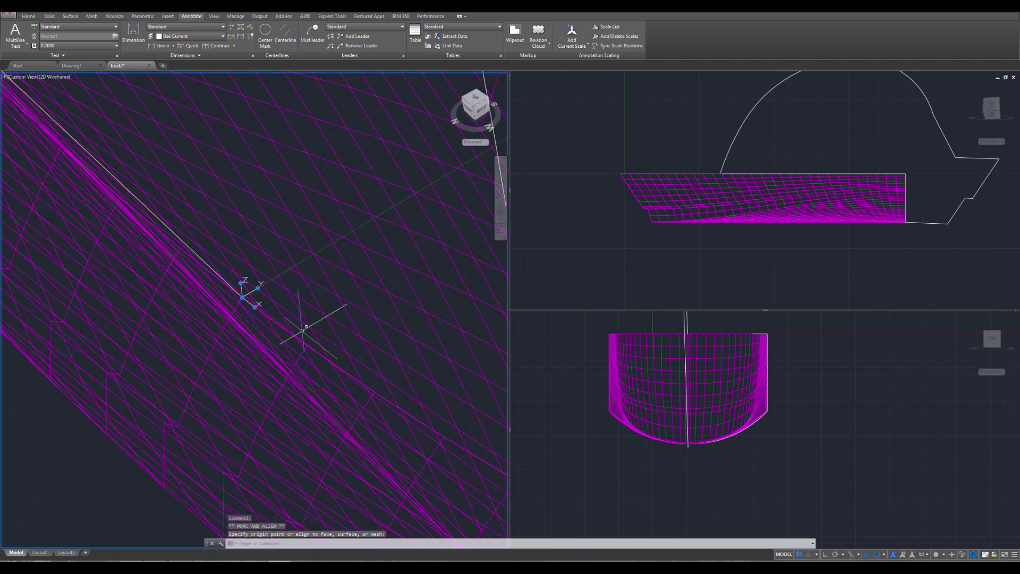
{"action": "scroll", "coordinate": [327, 365], "scroll_direction": "down", "scroll_amount": 5}
{"action": "scroll", "coordinate": [326, 365], "scroll_direction": "down", "scroll_amount": 5}
{"action": "key", "text": "Escape"}
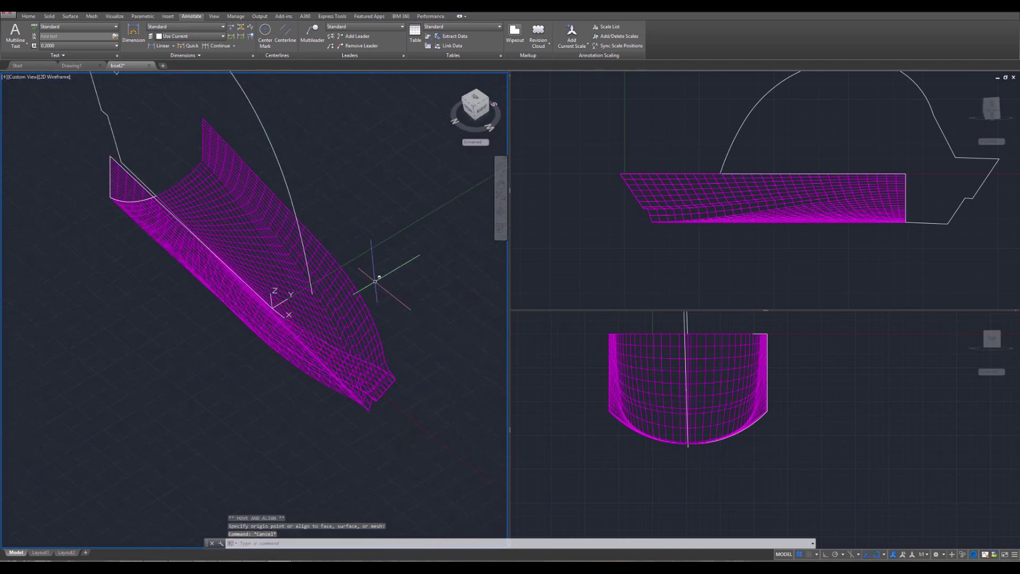
{"action": "key", "text": "Escape"}
{"action": "key", "text": "Escape"}
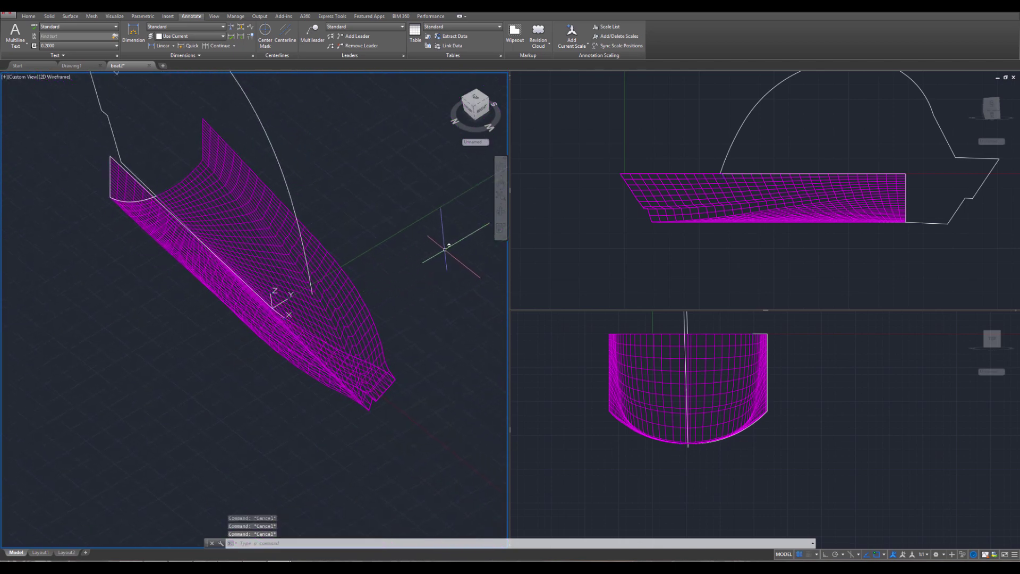
Turn off the Hull layer and erase the straight line running forward from the lower end of the stern section
{"action": "left_click", "coordinate": [27, 19]}
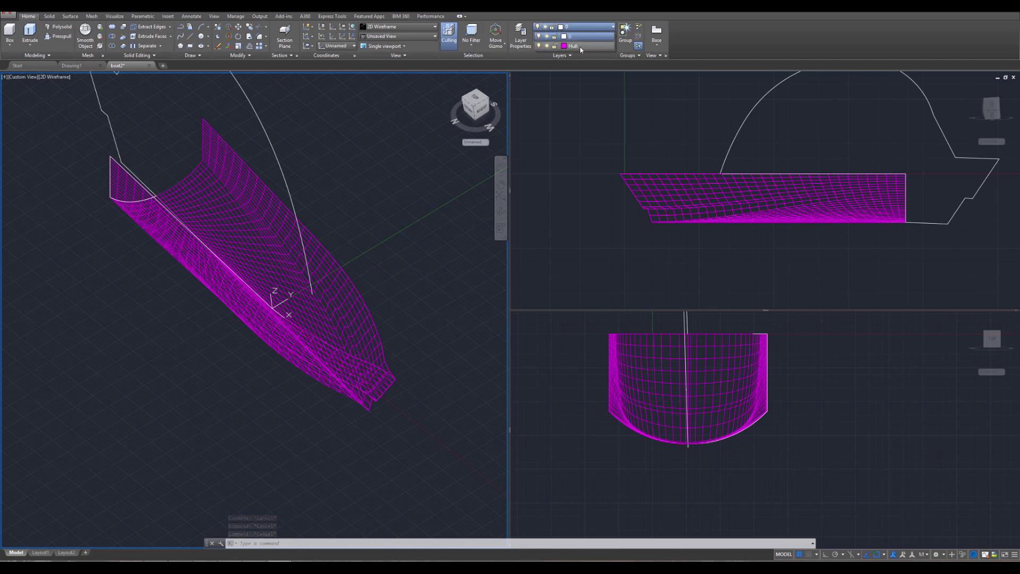
{"action": "left_click", "coordinate": [549, 46]}
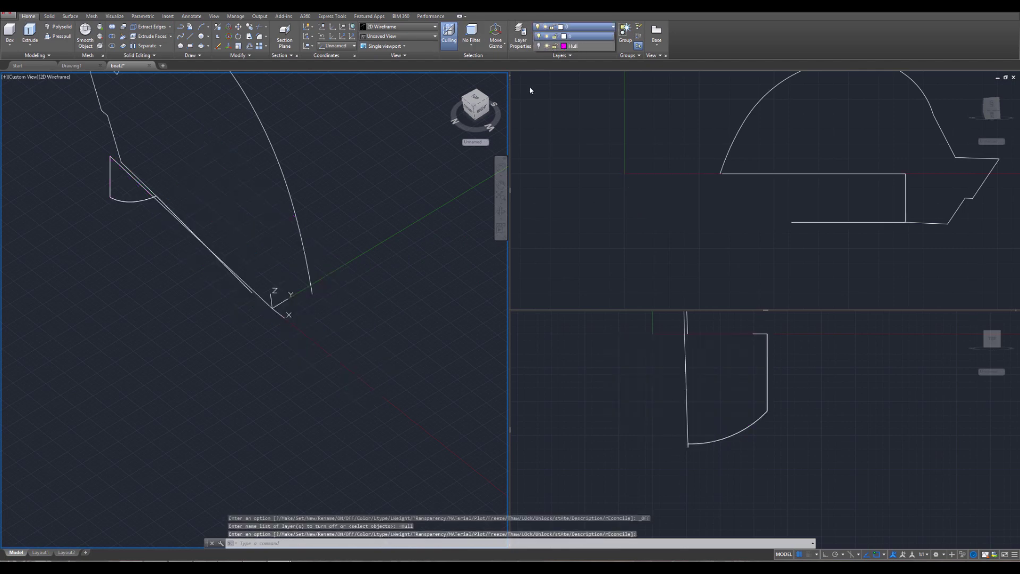
{"action": "middle_click_drag", "start_coordinate": [377, 305], "coordinate": [237, 303], "text": "shift"}
{"action": "left_click", "coordinate": [264, 287]}
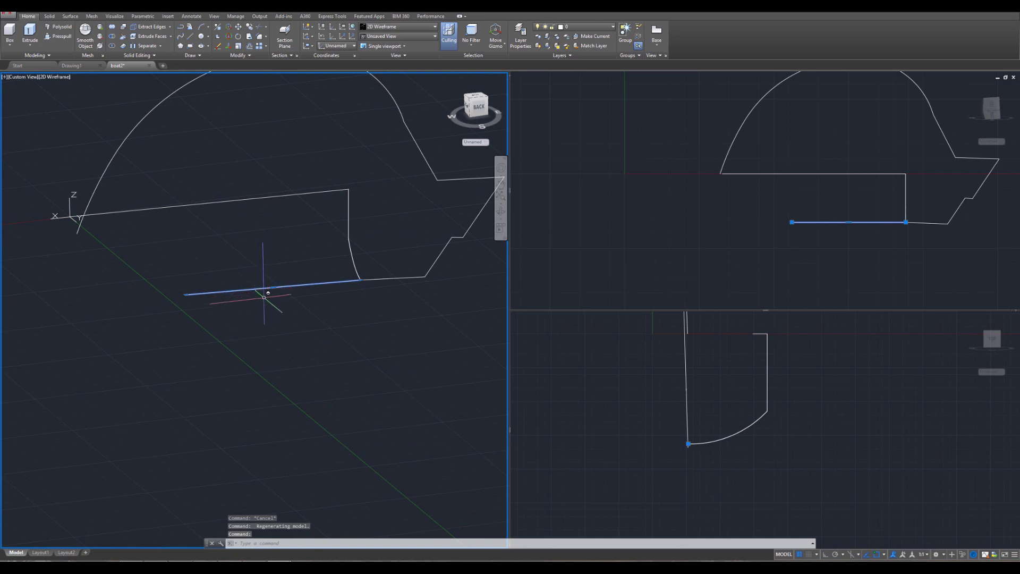
{"action": "key", "text": "Delete"}
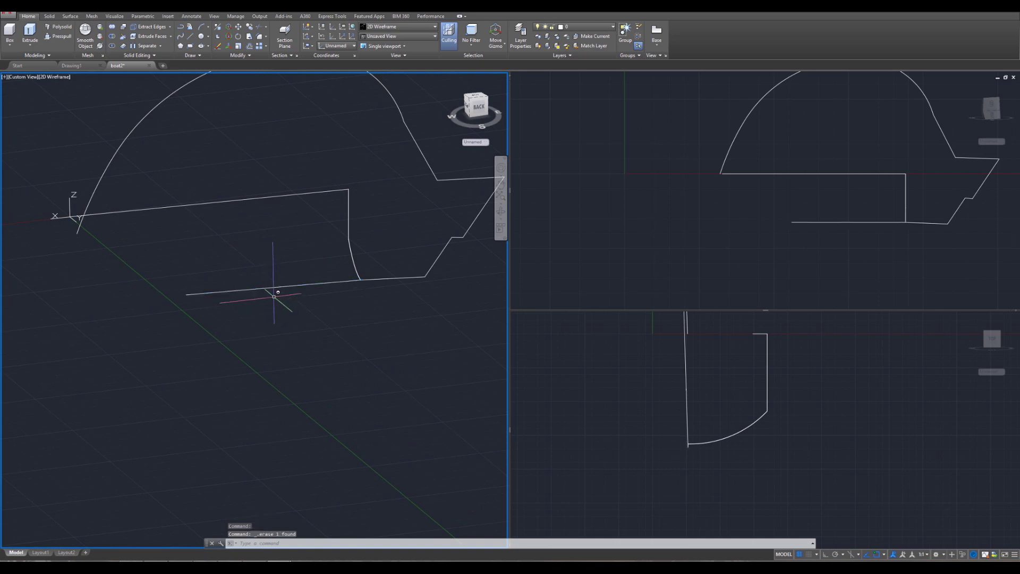
Erase the extra straight line running forward from the bottom corner of the stern section
{"action": "left_click", "coordinate": [275, 296]}
{"action": "left_click", "coordinate": [255, 286]}
{"action": "key", "text": "Delete"}
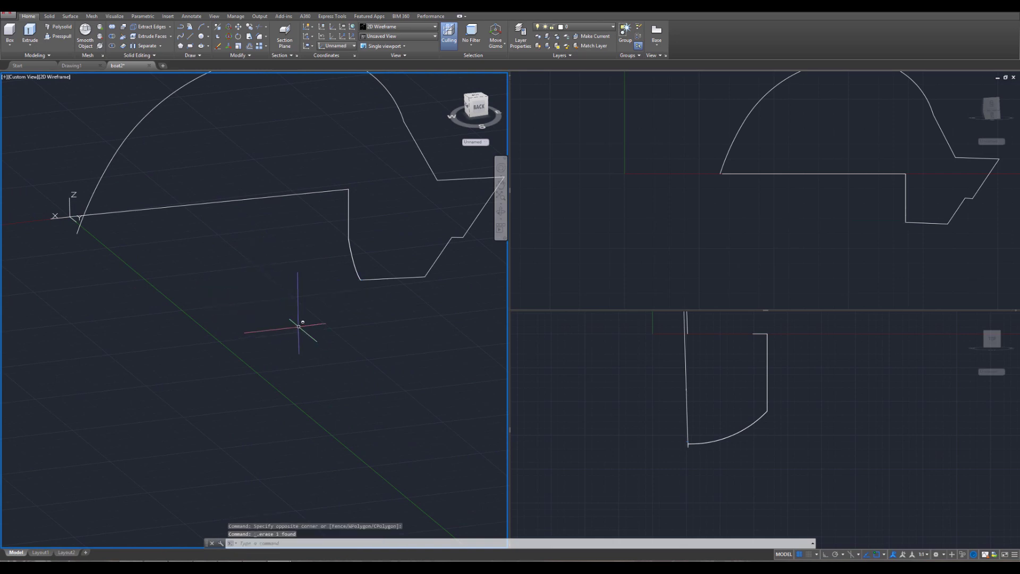
Align the UCS Y axis from the top-edge line's forward end towards the profile curve's forward lower end
{"action": "middle_click_drag", "start_coordinate": [292, 326], "coordinate": [438, 317], "text": "shift"}
{"action": "scroll", "coordinate": [312, 304], "scroll_direction": "up", "scroll_amount": 6}
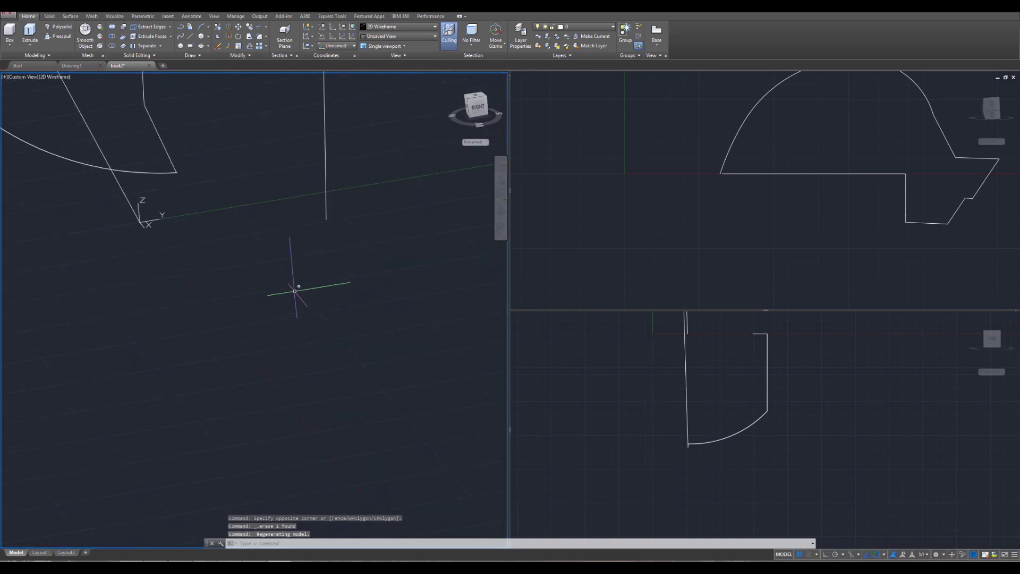
{"action": "left_click", "coordinate": [161, 216]}
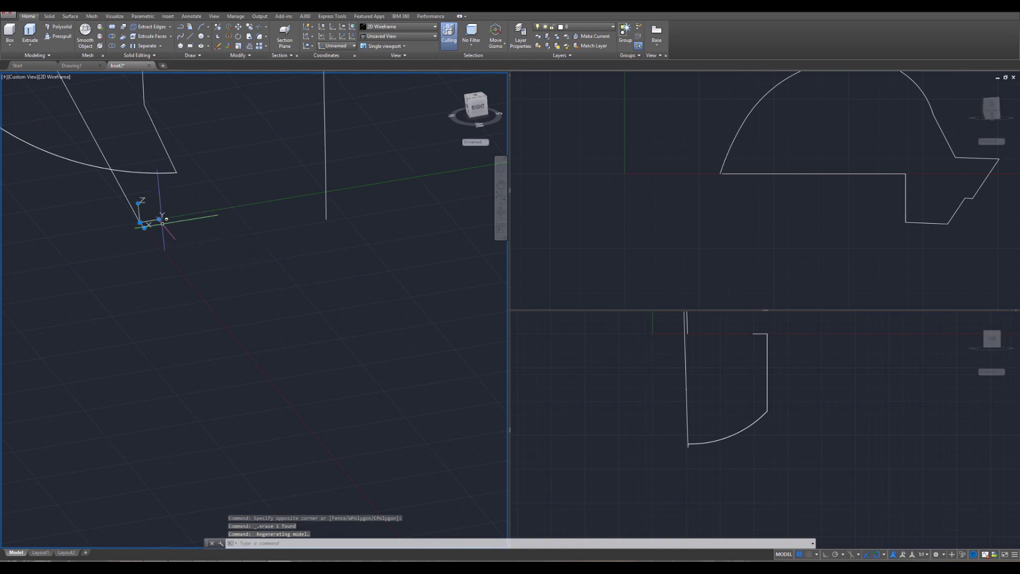
{"action": "left_click", "coordinate": [159, 217]}
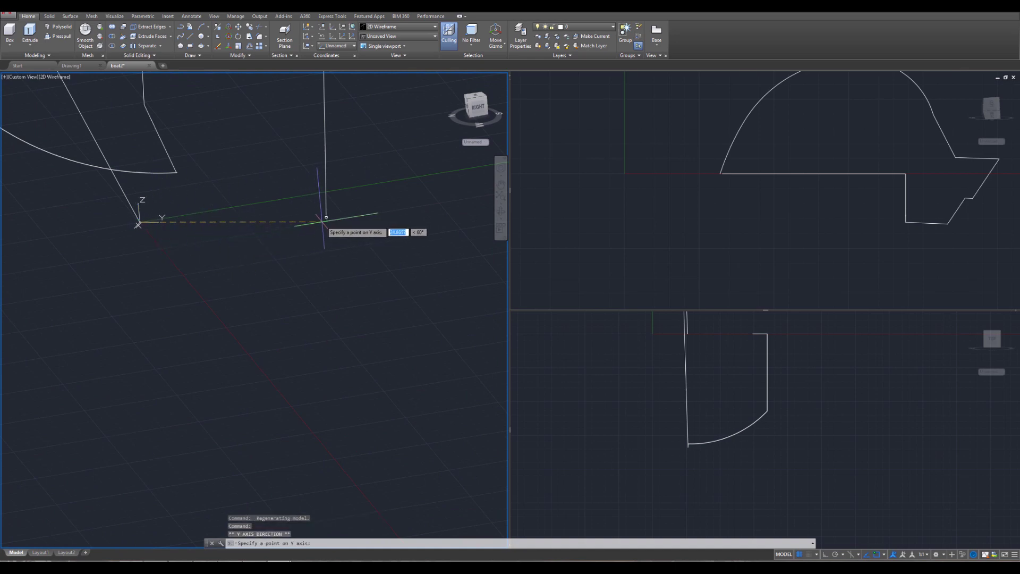
{"action": "left_click", "coordinate": [327, 231]}
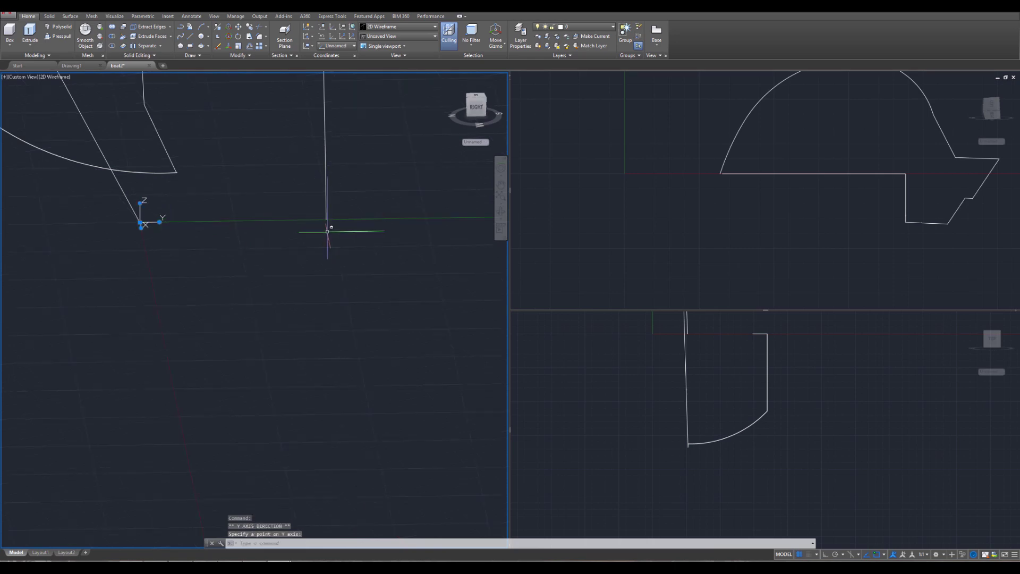
{"action": "middle_click_drag", "start_coordinate": [194, 272], "coordinate": [205, 337]}
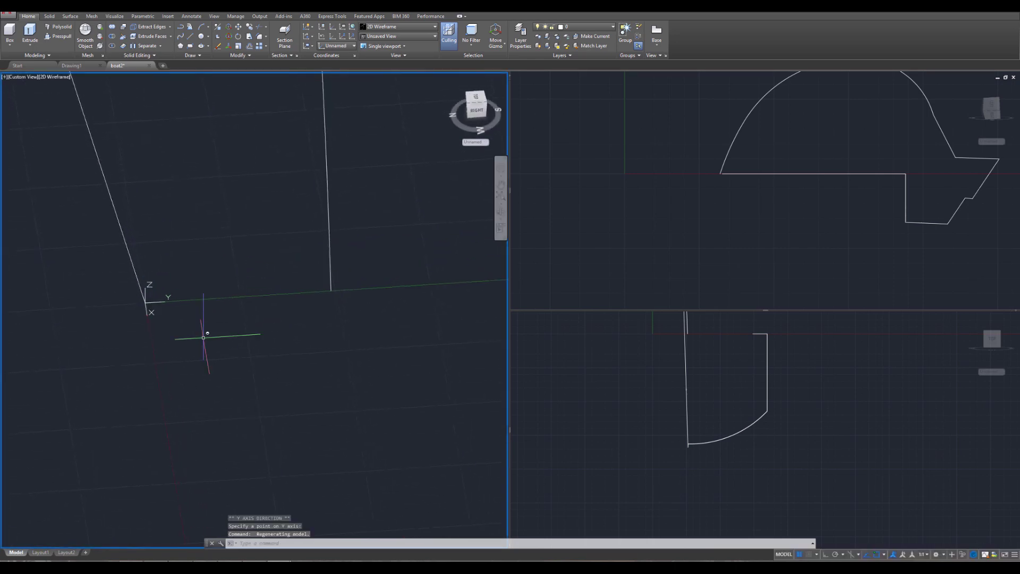
{"action": "scroll", "coordinate": [185, 330], "scroll_direction": "up", "scroll_amount": 2}
{"action": "key", "text": "Escape"}
{"action": "key", "text": "Escape"}
{"action": "key", "text": "Escape"}
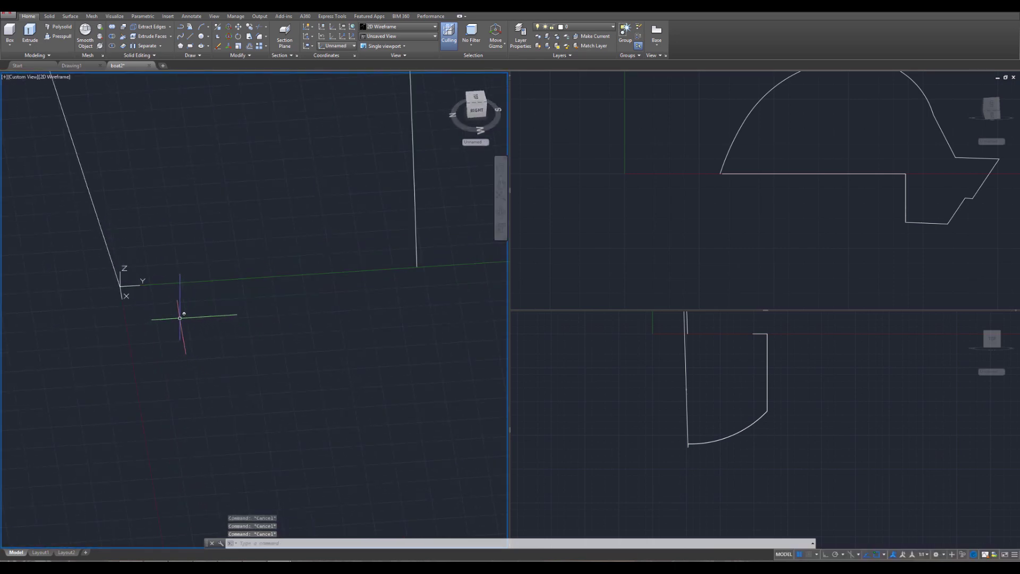
Draw a line from the UCS origin to the forward lower end of the profile curve
{"action": "type", "text": "LINe"}
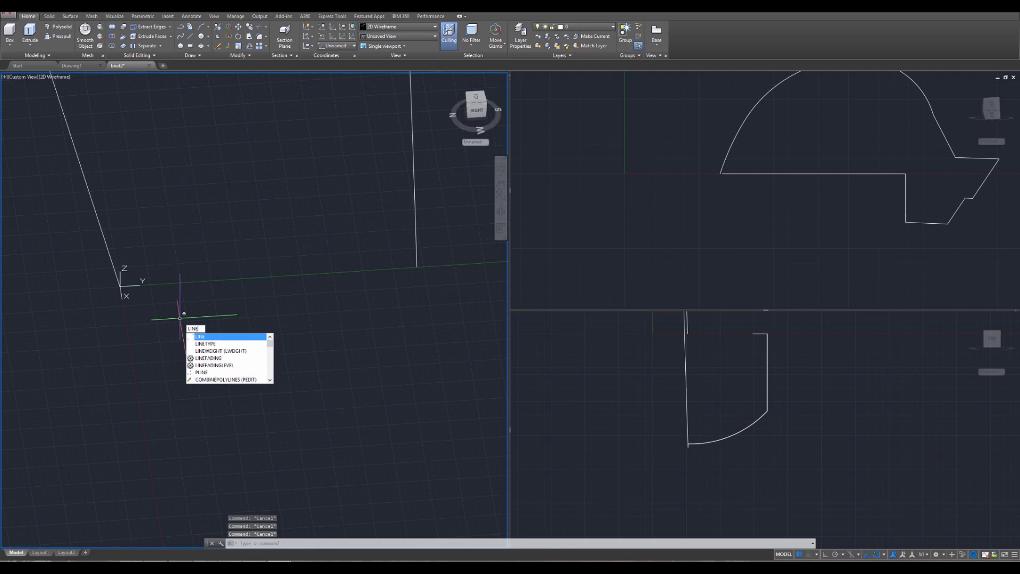
{"action": "key", "text": "Return"}
{"action": "left_click", "coordinate": [120, 286]}
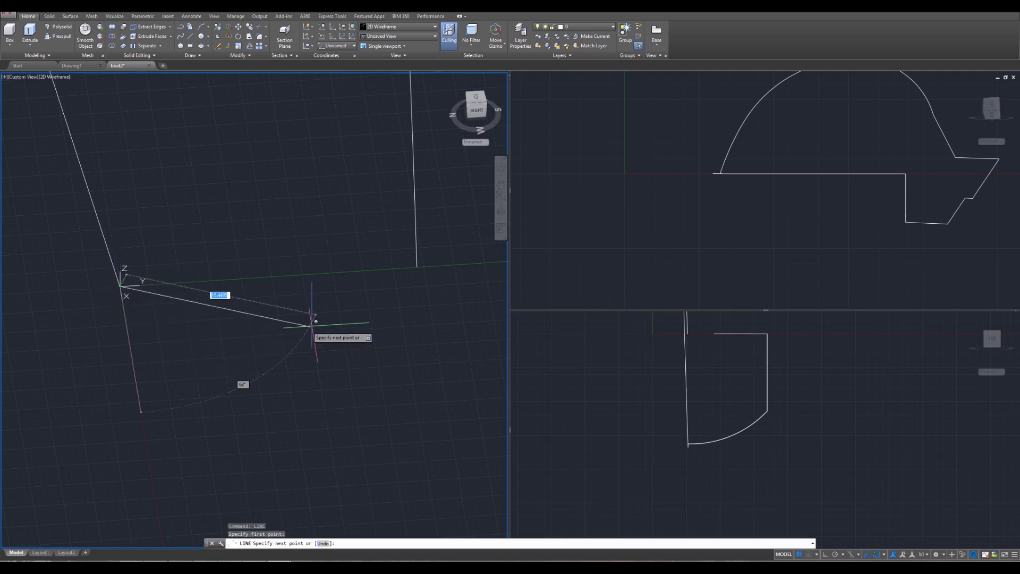
{"action": "left_click", "coordinate": [418, 267]}
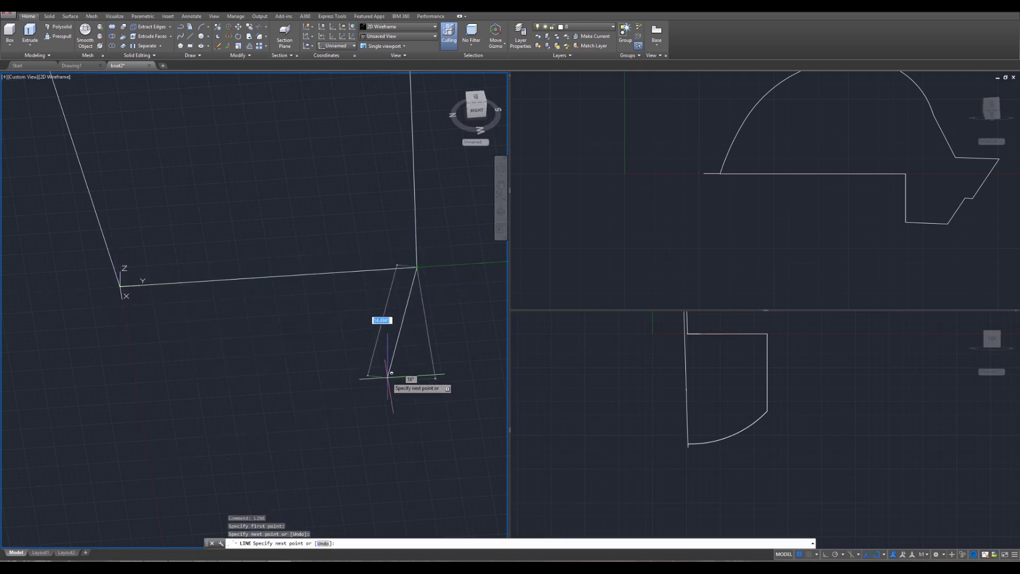
{"action": "key", "text": "Escape"}
{"action": "key", "text": "Escape"}
{"action": "key", "text": "Escape"}
Highlight the profile curve, stern section and top-edge line one by one to review the separate boundary curves, and clear the selection
{"action": "scroll", "coordinate": [387, 373], "scroll_direction": "down", "scroll_amount": 4}
{"action": "middle_click_drag", "start_coordinate": [387, 373], "coordinate": [392, 394], "text": "shift"}
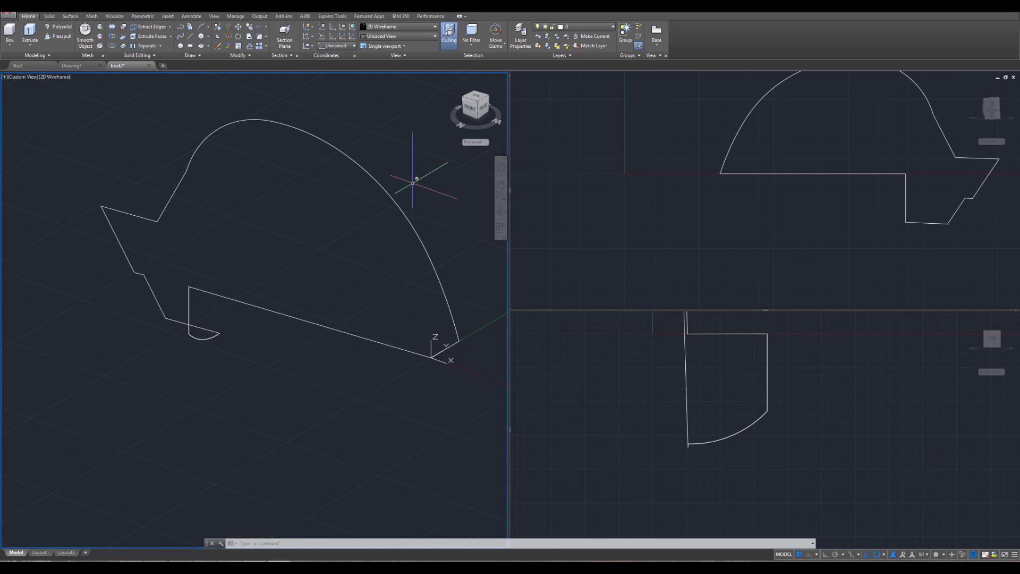
{"action": "left_click", "coordinate": [241, 119]}
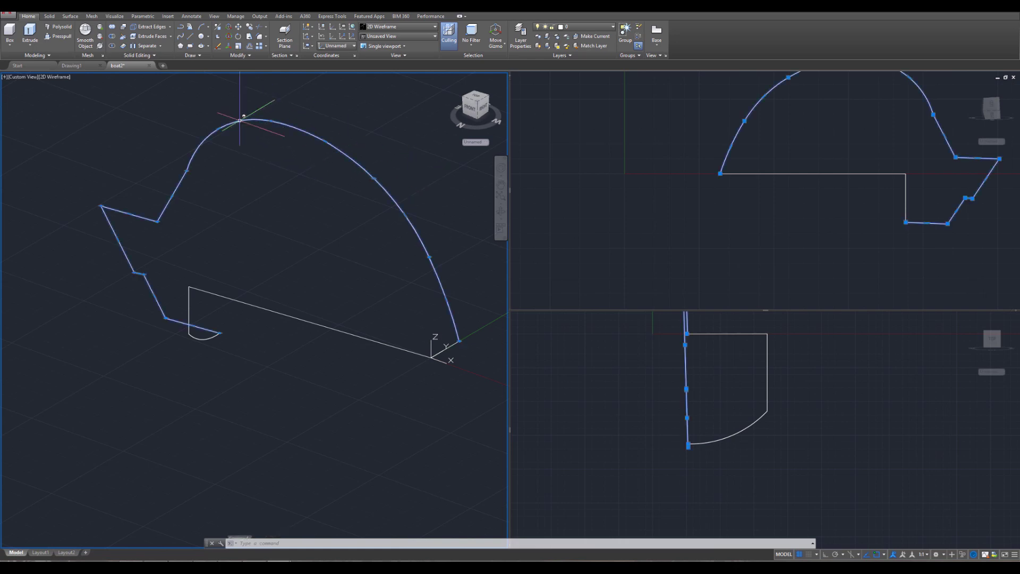
{"action": "left_click", "coordinate": [200, 339]}
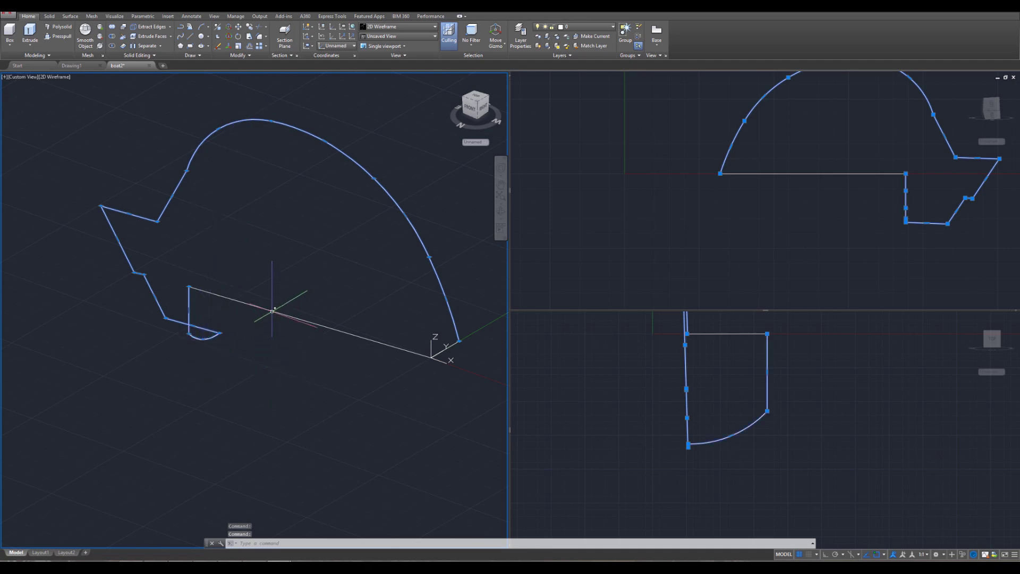
{"action": "left_click", "coordinate": [272, 309]}
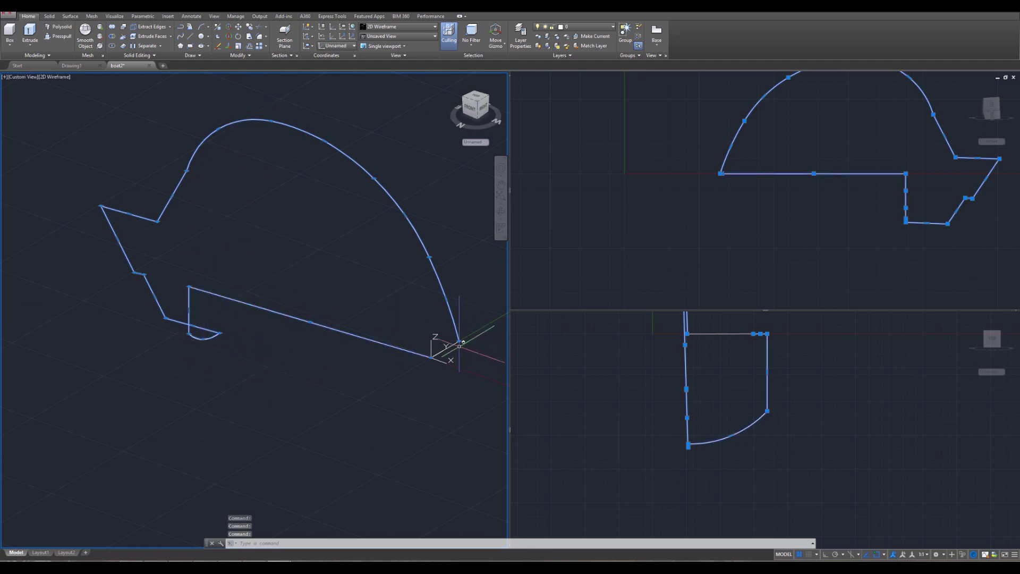
{"action": "key", "text": "Escape"}
{"action": "key", "text": "Escape"}
{"action": "key", "text": "Escape"}
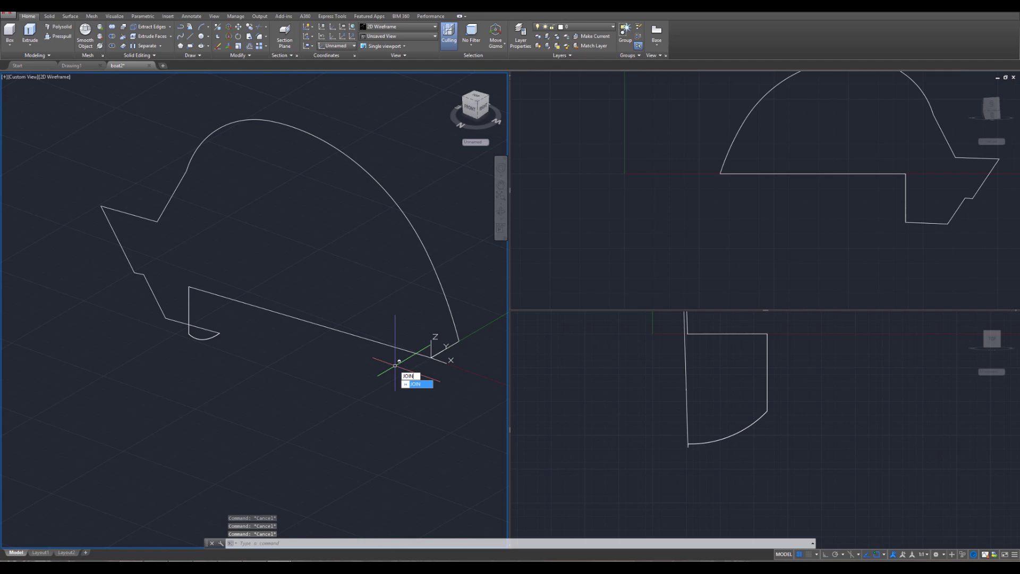
{"action": "key", "text": "Return"}
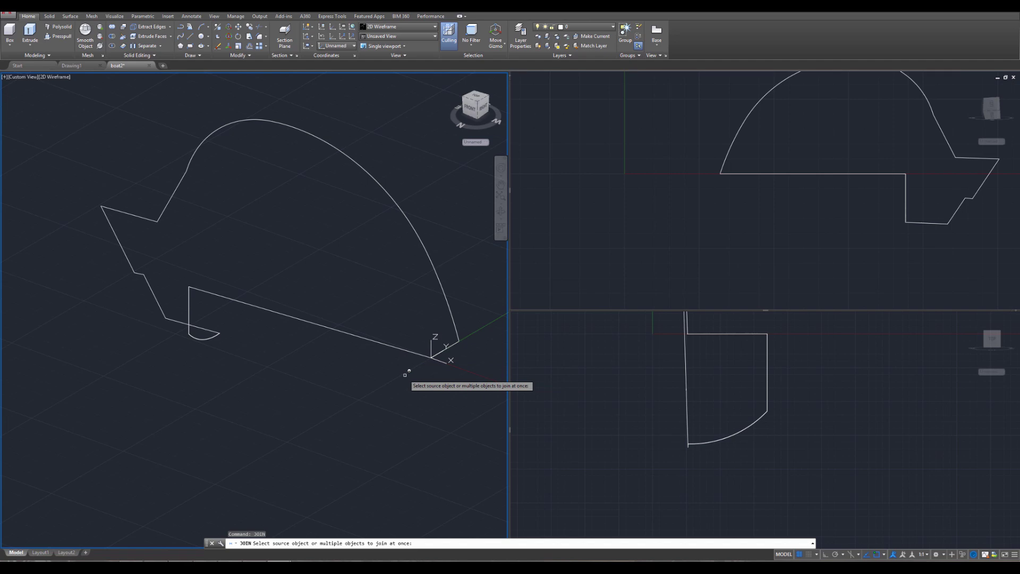
{"action": "key", "text": "Escape"}
{"action": "key", "text": "Escape"}
{"action": "key", "text": "Escape"}
Check the current values of the SURFTAB1 and SURFTAB2 system variables, leaving both prompts without entering new values
{"action": "scroll", "coordinate": [375, 401], "scroll_direction": "up", "scroll_amount": 3}
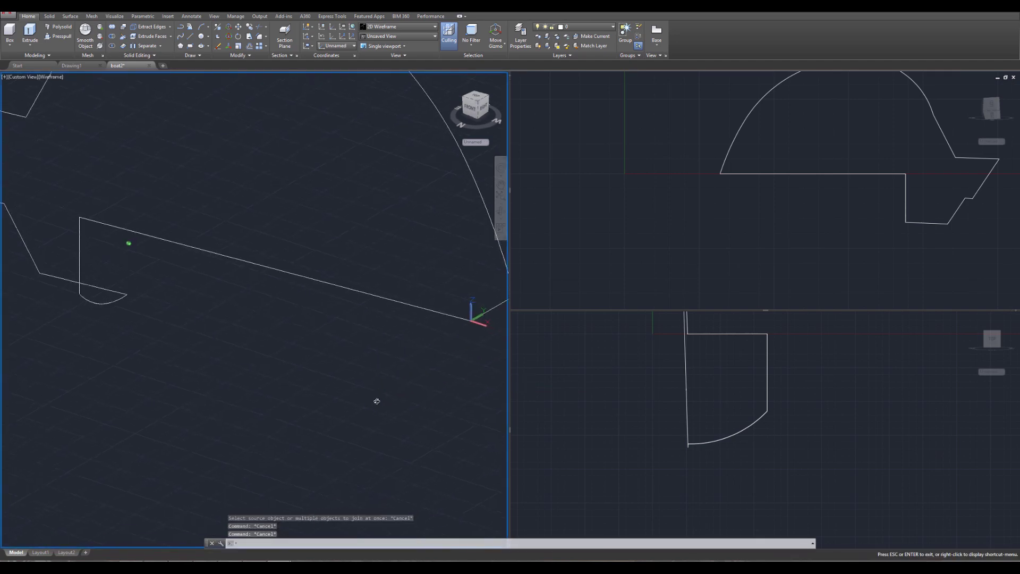
{"action": "scroll", "coordinate": [377, 401], "scroll_direction": "down", "scroll_amount": 5}
{"action": "middle_click_drag", "start_coordinate": [312, 318], "coordinate": [395, 378]}
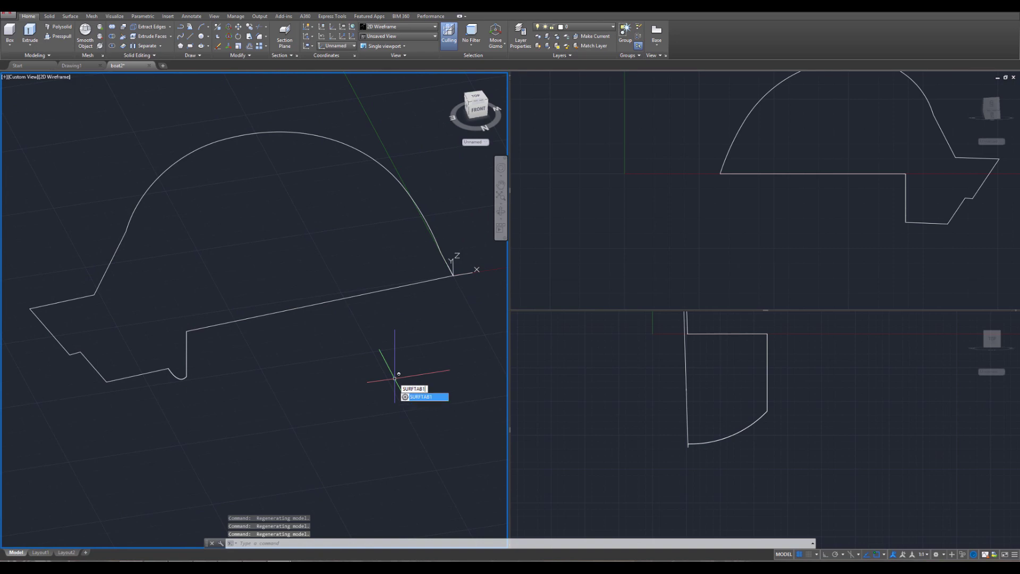
{"action": "key", "text": "Return"}
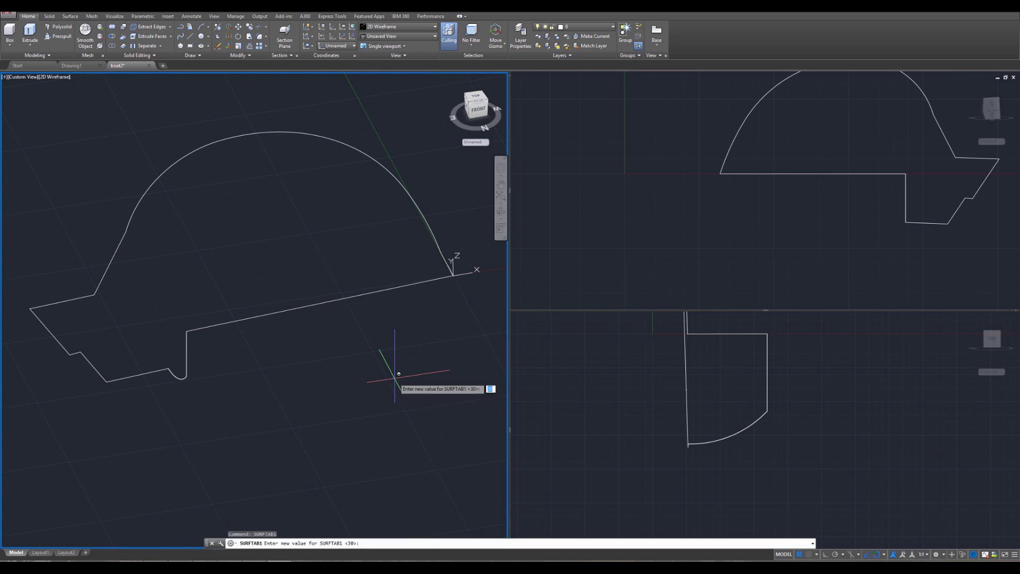
{"action": "key", "text": "Escape"}
{"action": "key", "text": "Escape"}
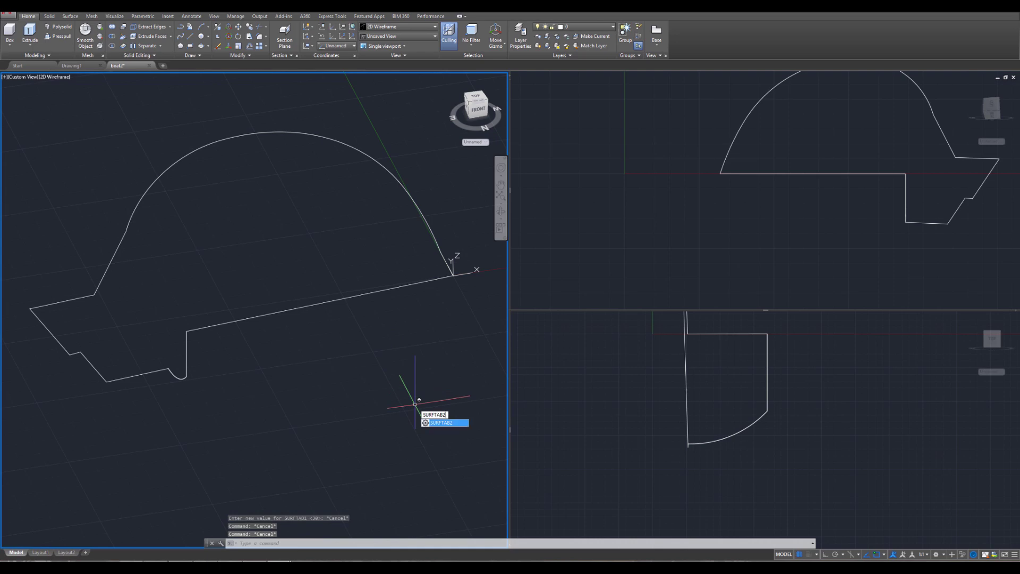
{"action": "key", "text": "Return"}
{"action": "key", "text": "Escape"}
{"action": "key", "text": "Escape"}
{"action": "key", "text": "Escape"}
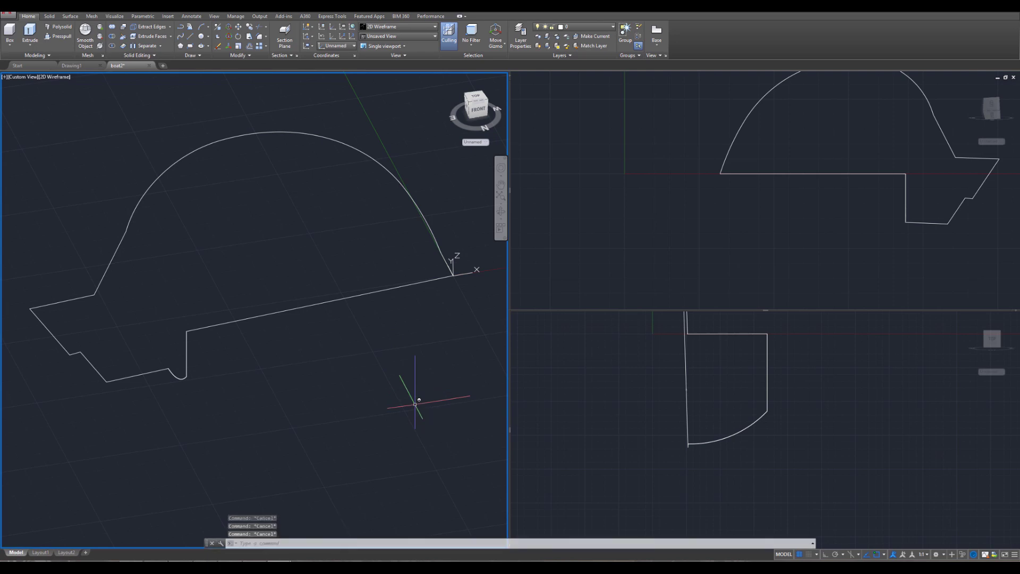
{"action": "middle_click_drag", "start_coordinate": [356, 341], "coordinate": [398, 373]}
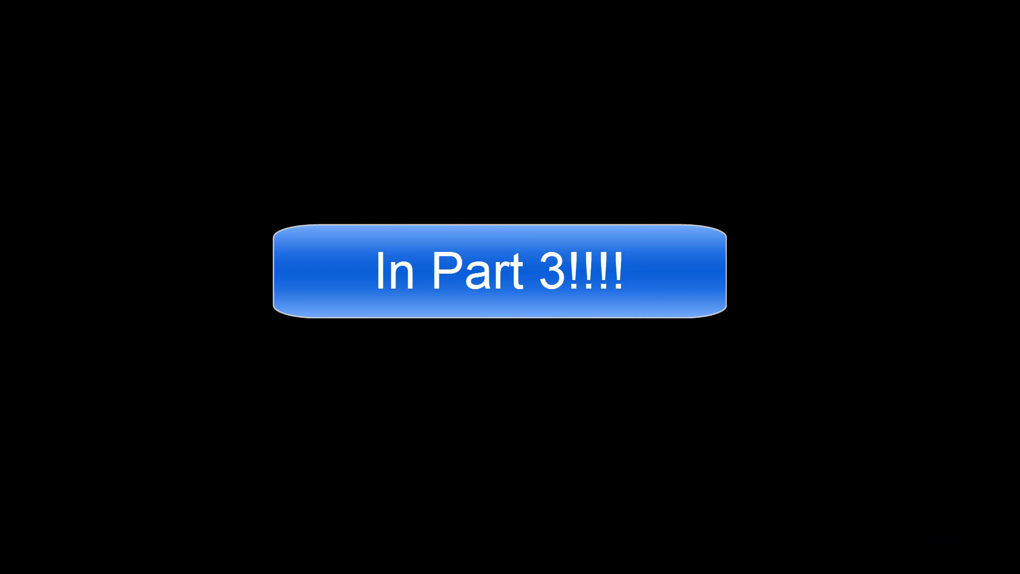